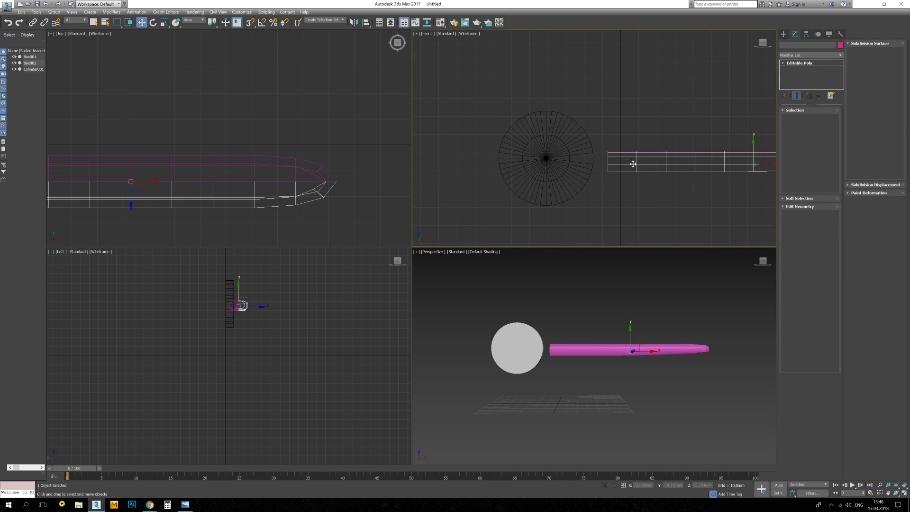
# Pull Box001's vertices out into a rough head outline and cut new edges into it.
pyautogui.scroll(3, 576, 173)
pyautogui.press('1')
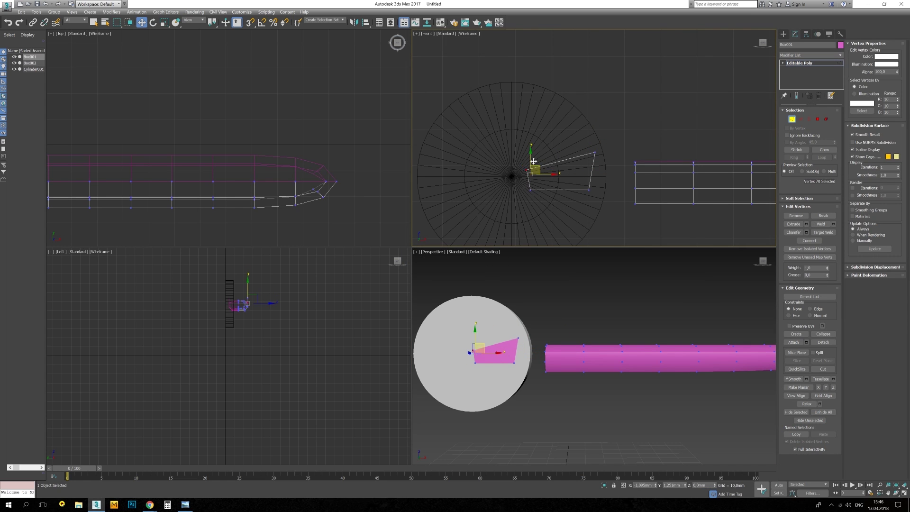
pyautogui.moveTo(534, 161); pyautogui.dragTo(480, 222)
pyautogui.hotkey('alt', 'c')
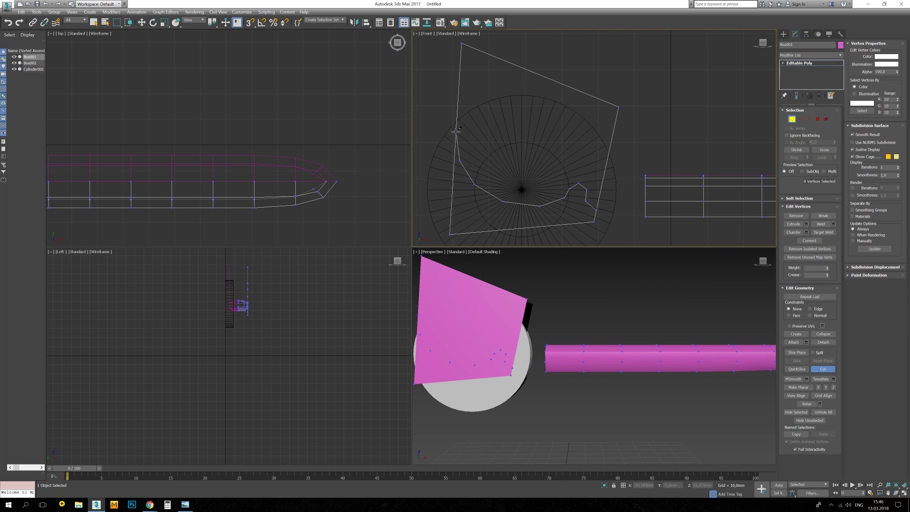
pyautogui.press('4')
pyautogui.click(545, 180)
# Select the rosette's centre polygons and extrude them into a long spindle.
pyautogui.press('w')
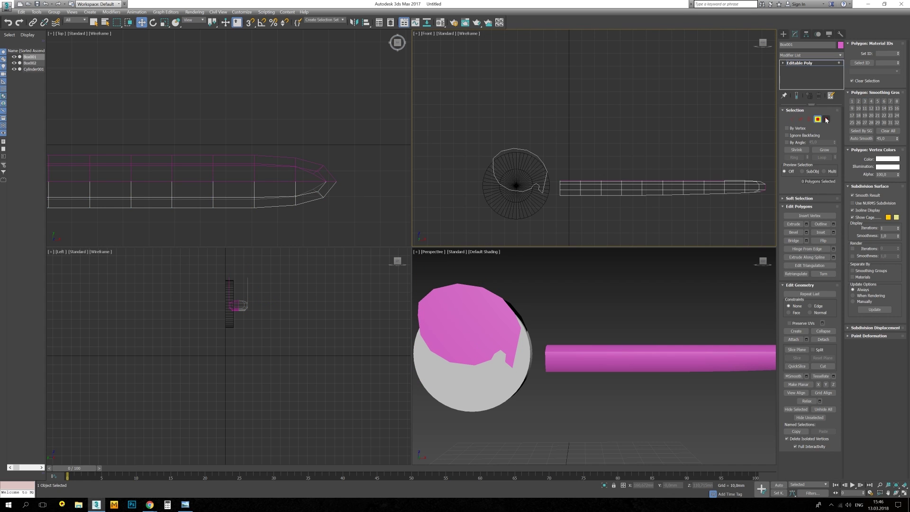
pyautogui.scroll(3, 497, 140)
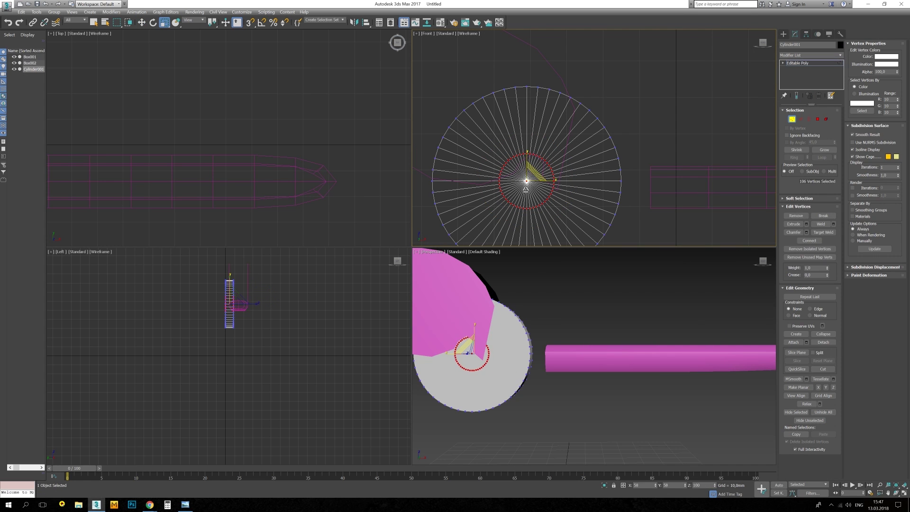
pyautogui.keyDown('alt'); pyautogui.moveTo(543, 315); pyautogui.dragTo(505, 349, button='middle'); pyautogui.keyUp('alt')
pyautogui.moveTo(264, 338); pyautogui.dragTo(323, 338)
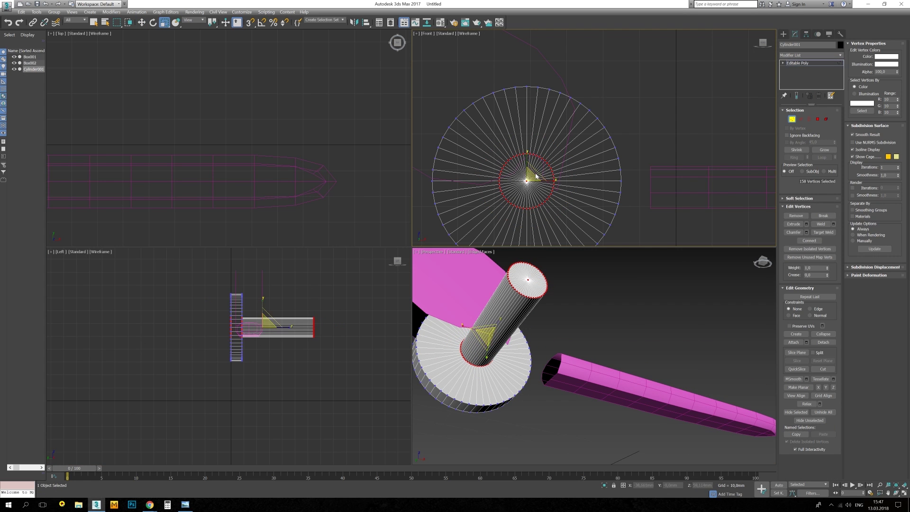
pyautogui.press('2')
pyautogui.moveTo(504, 349)
pyautogui.keyDown('alt'); pyautogui.mouseDown(button='middle')
pyautogui.moveTo(491, 356)
pyautogui.moveTo(451, 319)
pyautogui.mouseUp(button='middle'); pyautogui.keyUp('alt')
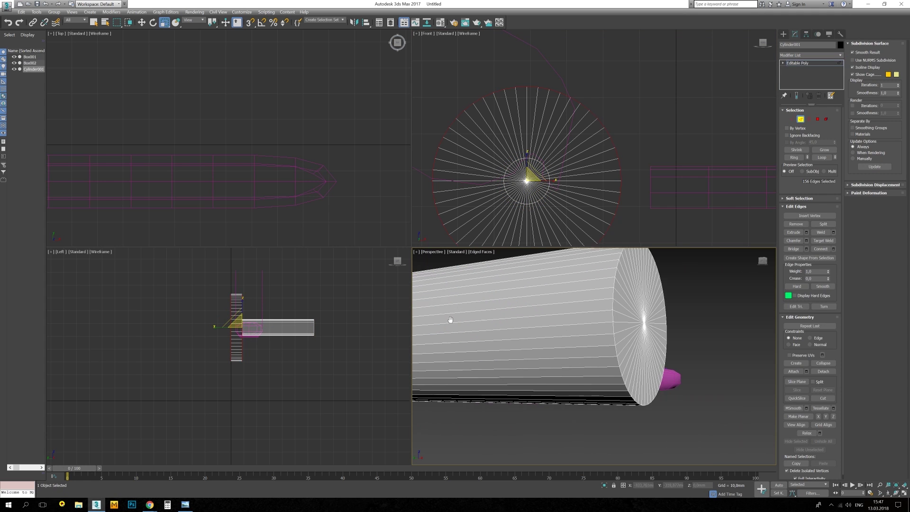
pyautogui.rightClick(617, 370)
# Reselect the head shape in the front view with its vertices ready to move.
pyautogui.click(607, 379)
pyautogui.rightClick(682, 104)
pyautogui.click(569, 100)
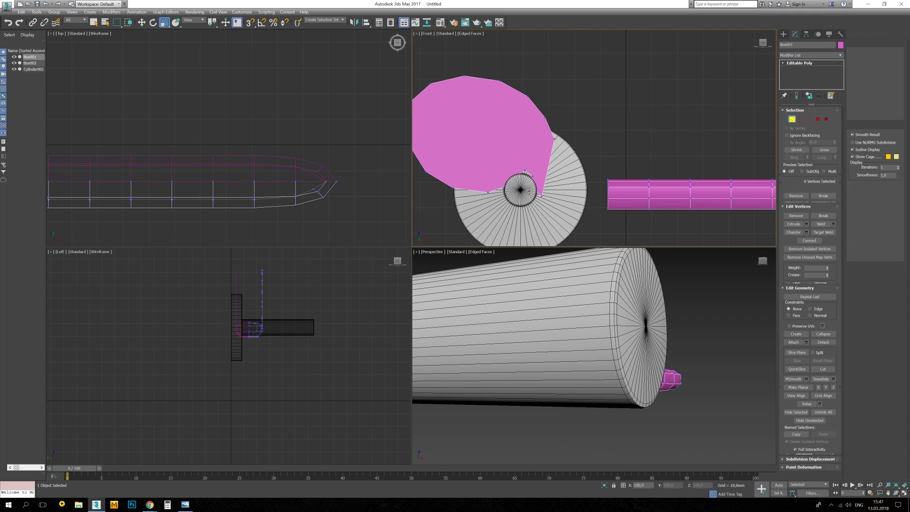
pyautogui.press('1')
pyautogui.press('w')
pyautogui.scroll(1, 534, 180)
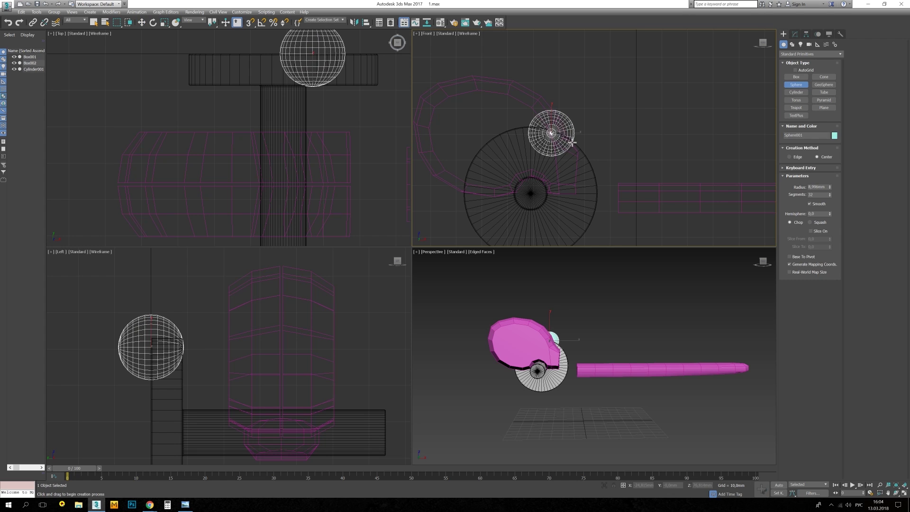
# Select the eye sphere, reposition a head vertex beside it, and cut new edges across the head.
pyautogui.click(794, 34)
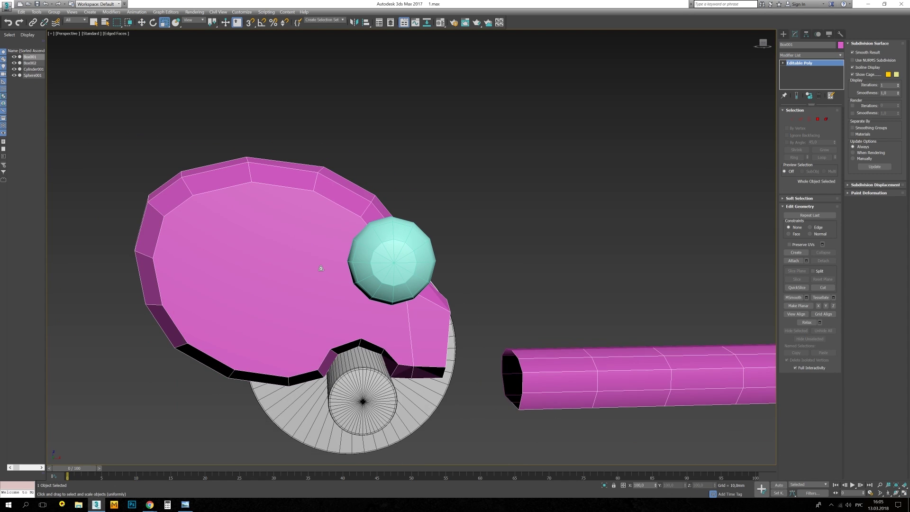
pyautogui.moveTo(517, 316)
pyautogui.keyDown('alt'); pyautogui.mouseDown(button='middle')
pyautogui.moveTo(550, 304)
pyautogui.moveTo(474, 266)
pyautogui.mouseUp(button='middle'); pyautogui.keyUp('alt')
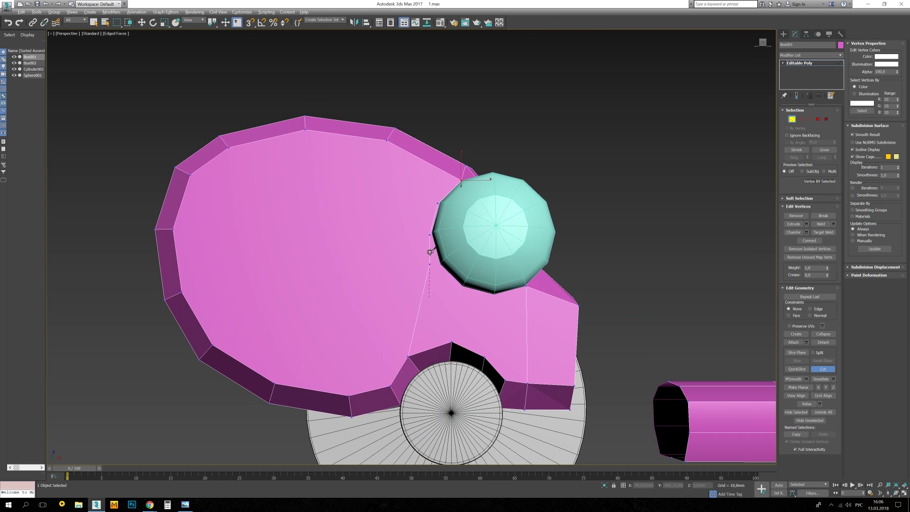
pyautogui.scroll(2, 475, 266)
pyautogui.click(823, 369)
pyautogui.scroll(-3, 427, 365)
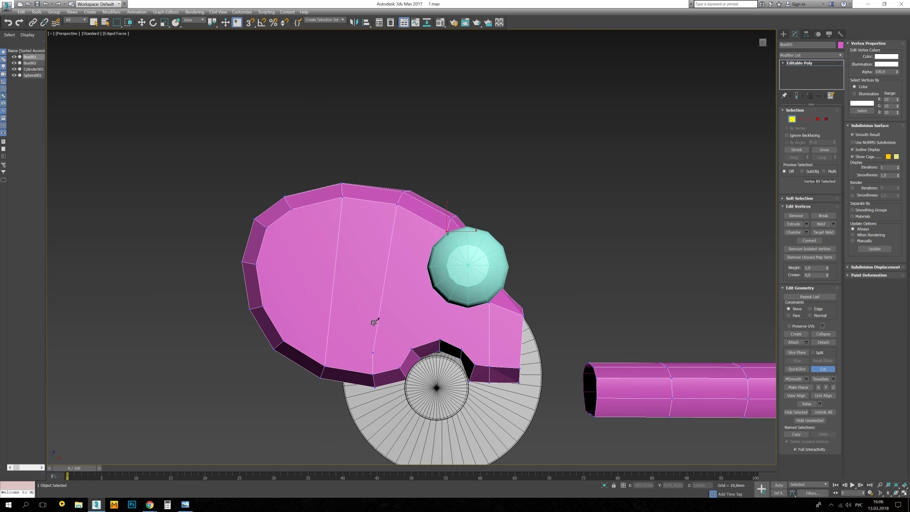
pyautogui.press('F3')
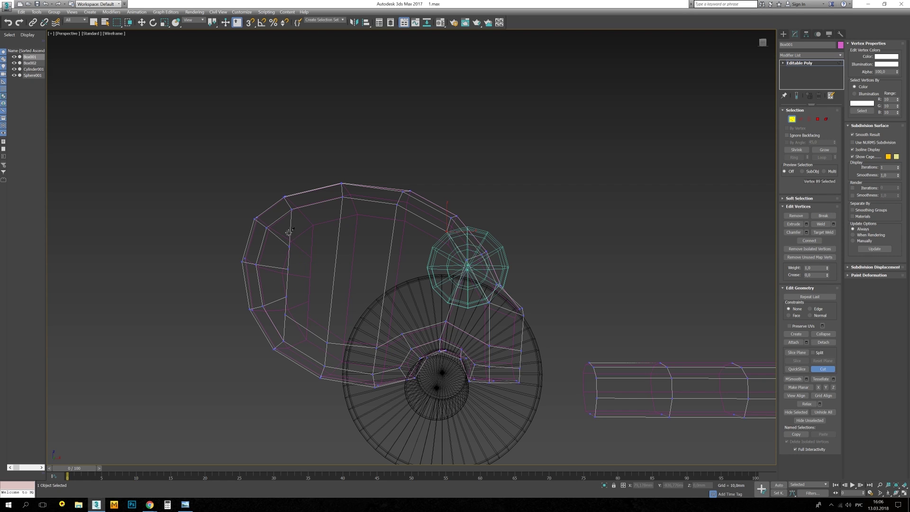
pyautogui.press('F3')
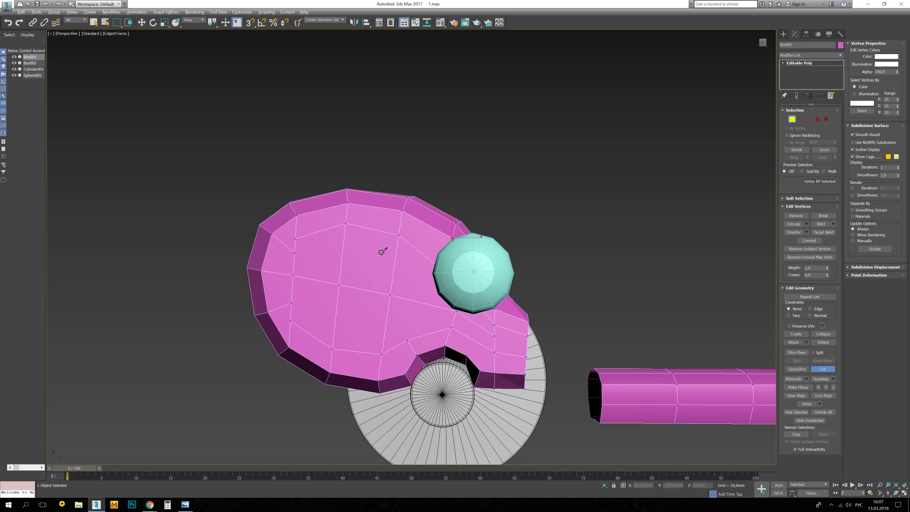
# Push the head's polygons outward to give it rounded volume, then select a head edge.
pyautogui.press('4')
pyautogui.click(365, 285)
pyautogui.moveTo(385, 289)
pyautogui.keyDown('alt'); pyautogui.mouseDown(button='middle')
pyautogui.moveTo(375, 280)
pyautogui.moveTo(384, 267)
pyautogui.moveTo(377, 230)
pyautogui.moveTo(333, 326)
pyautogui.mouseUp(button='middle'); pyautogui.keyUp('alt')
pyautogui.keyDown('ctrl'); pyautogui.click(375, 303); pyautogui.keyUp('ctrl')
pyautogui.press('2')
pyautogui.click(377, 230)
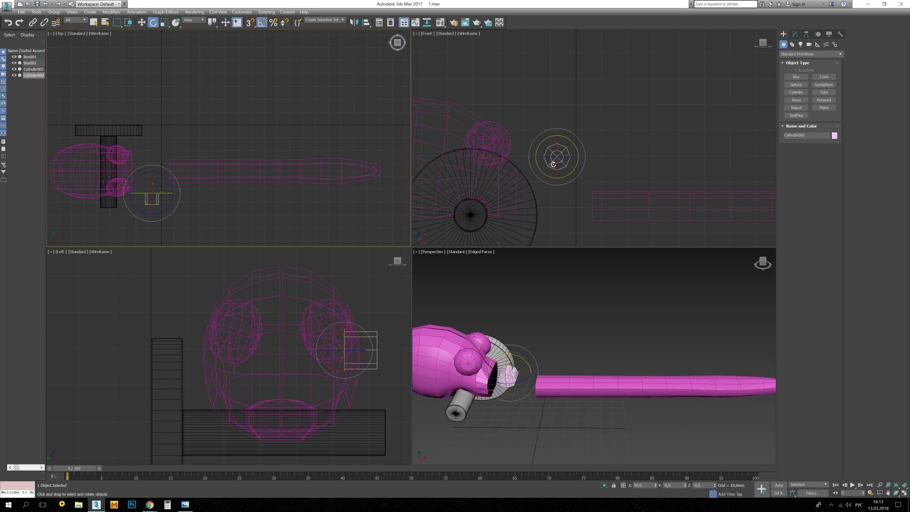
# Convert the new cylinder to Editable Poly and Shift-drag a copy of it.
pyautogui.rightClick(554, 164)
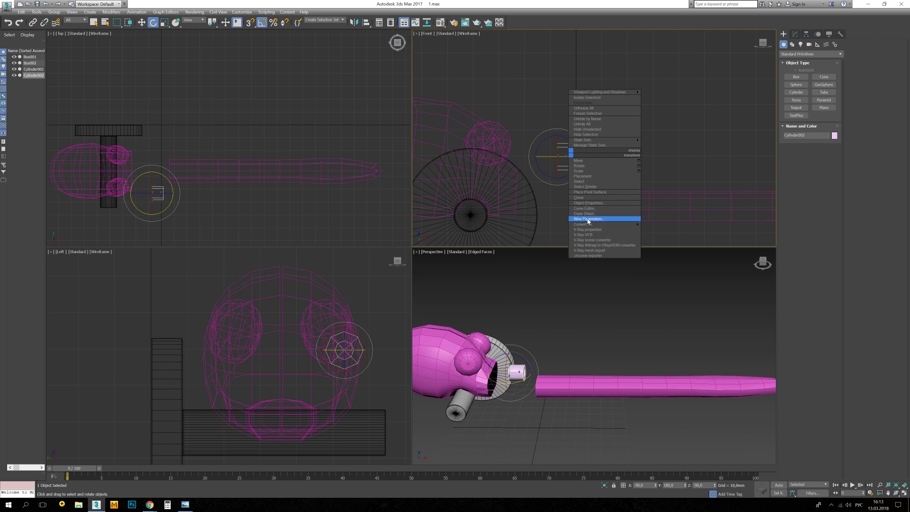
pyautogui.click(592, 217)
pyautogui.click(798, 62)
pyautogui.press('w')
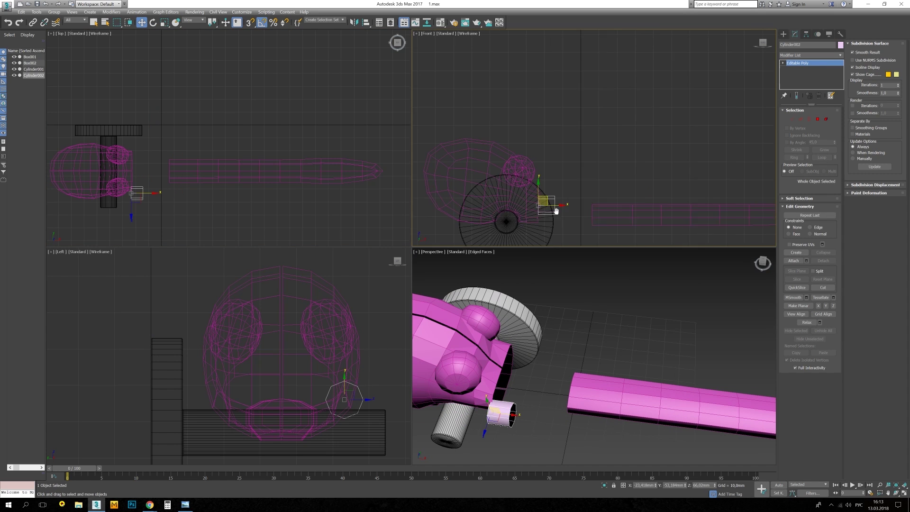
pyautogui.keyDown('shift'); pyautogui.moveTo(569, 157); pyautogui.dragTo(550, 204); pyautogui.keyUp('shift')
pyautogui.click(464, 283)
pyautogui.scroll(3, 565, 307)
pyautogui.moveTo(563, 209); pyautogui.dragTo(536, 179, button='middle')
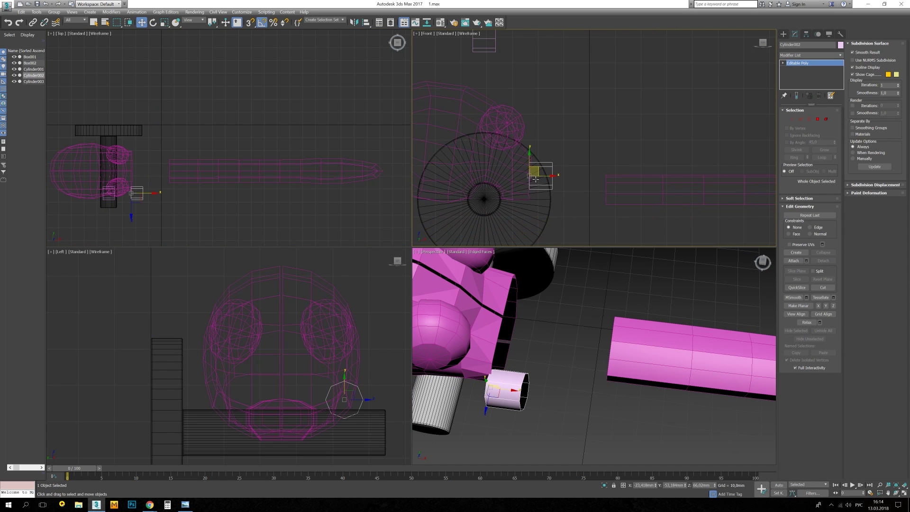
# Shift-move and rotate the cylinder's open border to extrude bent arm segments.
pyautogui.press('3')
pyautogui.keyDown('alt'); pyautogui.moveTo(521, 332); pyautogui.dragTo(503, 370, button='middle'); pyautogui.keyUp('alt')
pyautogui.click(494, 386)
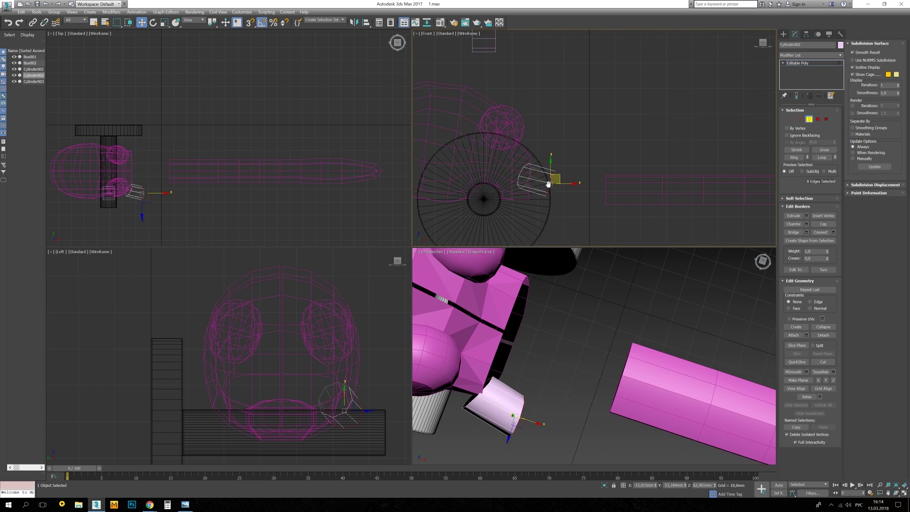
pyautogui.moveTo(549, 184); pyautogui.dragTo(520, 190, button='middle')
pyautogui.press('e')
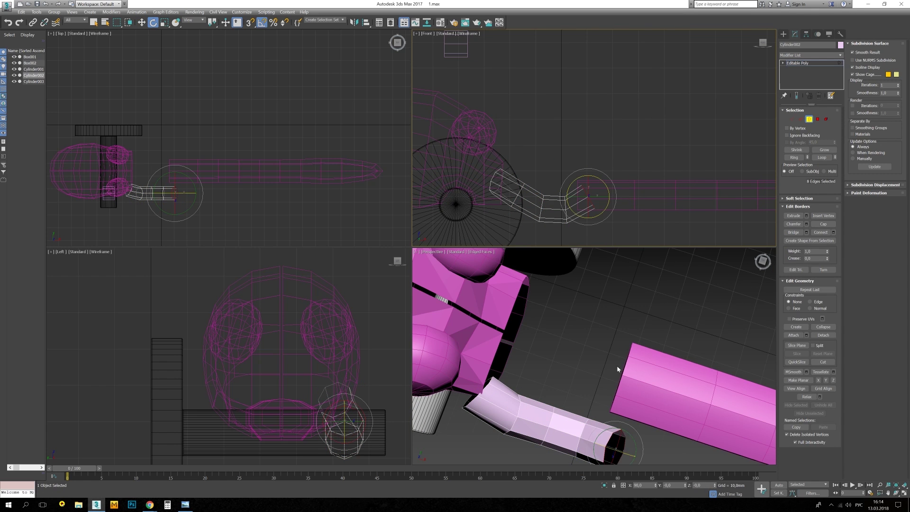
pyautogui.press('w')
pyautogui.moveTo(617, 370)
pyautogui.keyDown('alt'); pyautogui.mouseDown(button='middle')
pyautogui.moveTo(577, 384)
pyautogui.moveTo(581, 366)
pyautogui.mouseUp(button='middle'); pyautogui.keyUp('alt')
pyautogui.press('e')
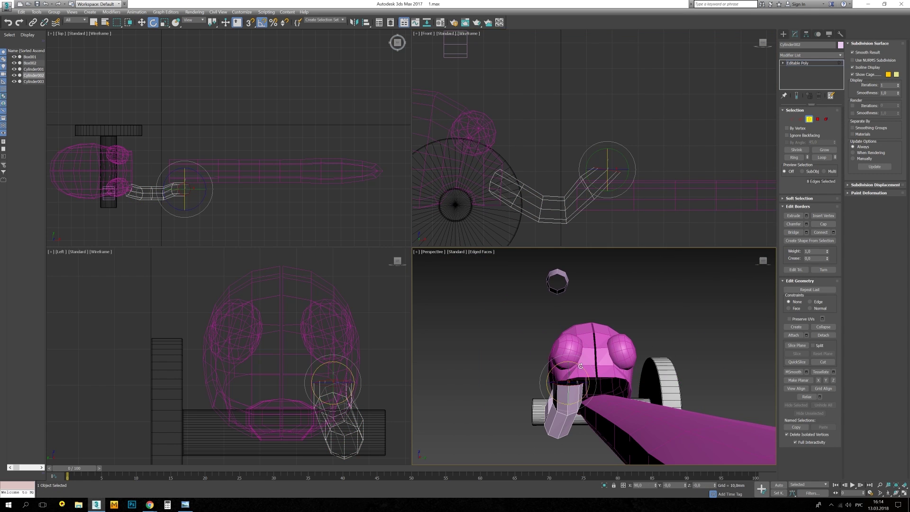
# Bend the arm's tip segment and move its vertices into place.
pyautogui.press('2')
pyautogui.keyDown('alt'); pyautogui.moveTo(563, 417); pyautogui.dragTo(545, 408, button='middle'); pyautogui.keyUp('alt')
pyautogui.press('e')
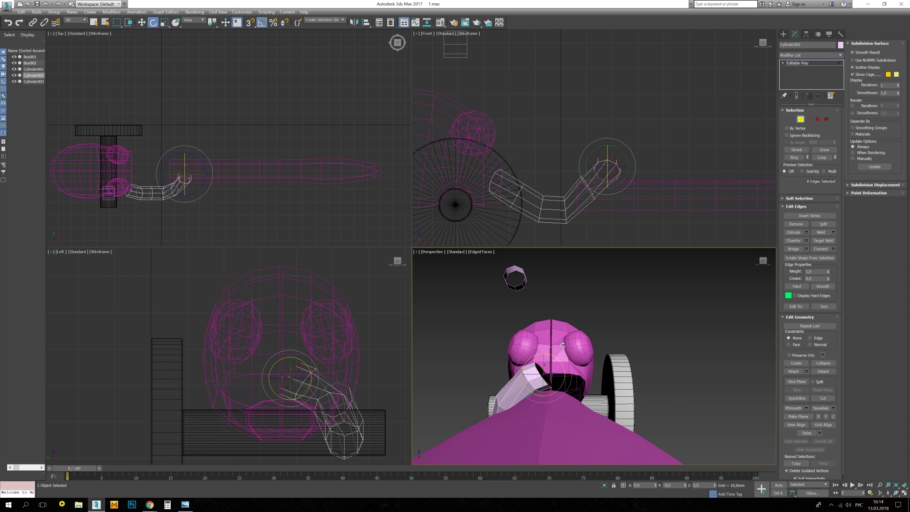
pyautogui.moveTo(294, 382); pyautogui.dragTo(297, 382, button='middle')
pyautogui.keyDown('alt'); pyautogui.moveTo(506, 382); pyautogui.dragTo(526, 360, button='middle'); pyautogui.keyUp('alt')
pyautogui.moveTo(533, 191); pyautogui.dragTo(523, 189, button='middle')
# Select the polygons at the arm's root and copy them.
pyautogui.press('1')
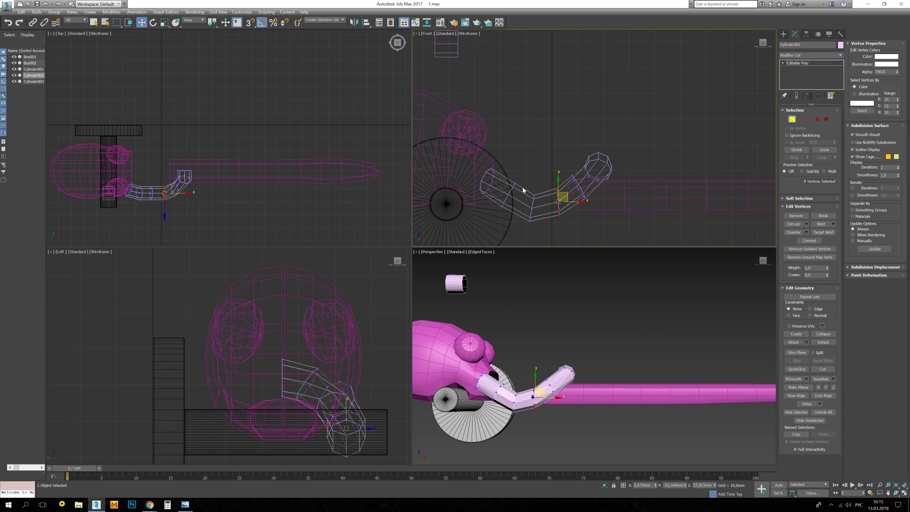
pyautogui.scroll(-3, 567, 343)
pyautogui.scroll(-2, 567, 344)
pyautogui.moveTo(516, 221); pyautogui.dragTo(522, 239, button='middle')
pyautogui.press('4')
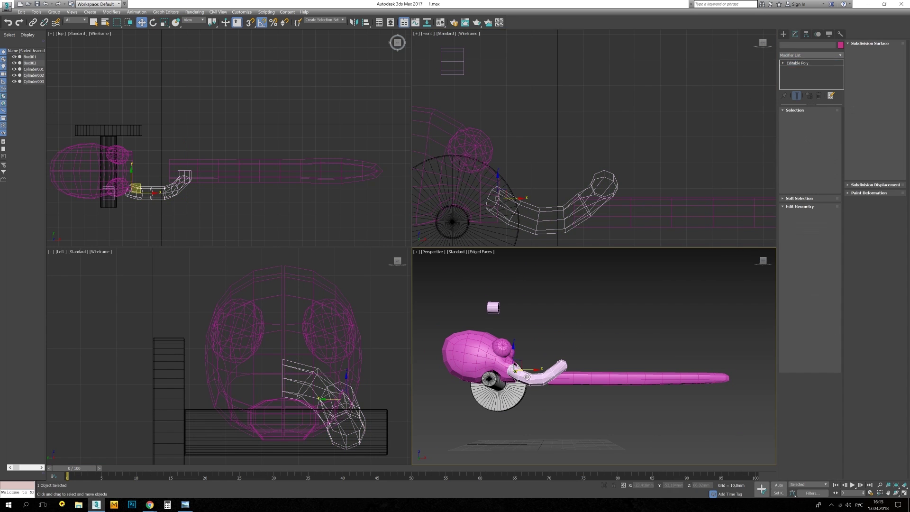
pyautogui.click(483, 259)
pyautogui.scroll(3, 532, 292)
# Delete the arm's end polygons and extrude the open border so it curls around the handle.
pyautogui.scroll(2, 532, 291)
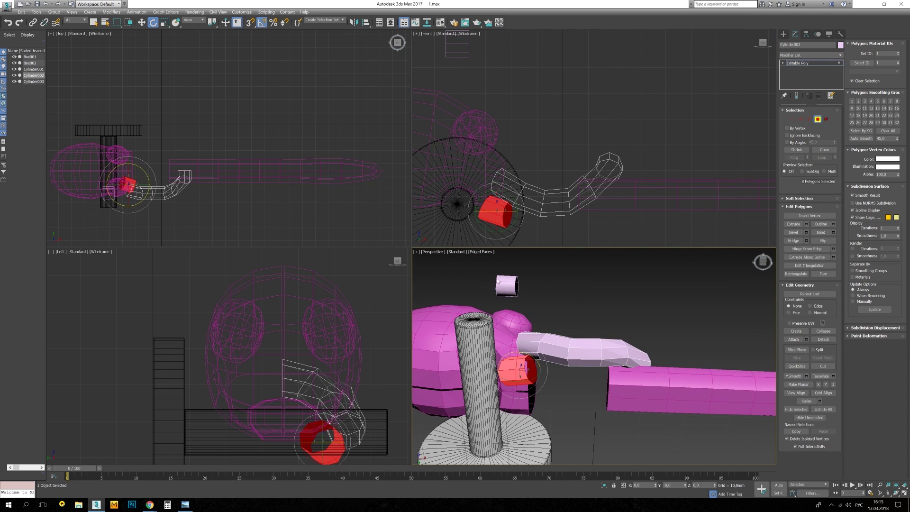
pyautogui.press('Delete')
pyautogui.scroll(3, 514, 351)
pyautogui.press('3')
pyautogui.click(514, 350)
pyautogui.click(533, 370)
pyautogui.moveTo(523, 206); pyautogui.dragTo(517, 190, button='middle')
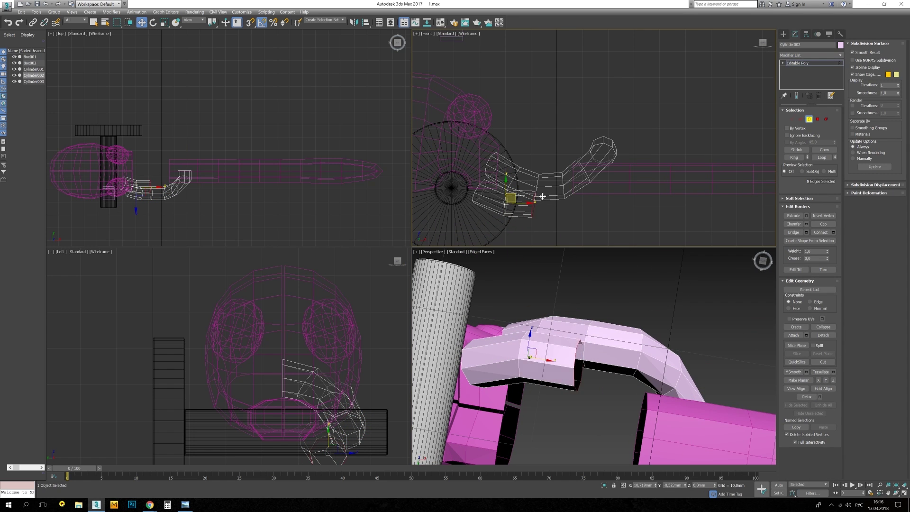
pyautogui.keyDown('alt'); pyautogui.moveTo(550, 308); pyautogui.dragTo(565, 364, button='middle'); pyautogui.keyUp('alt')
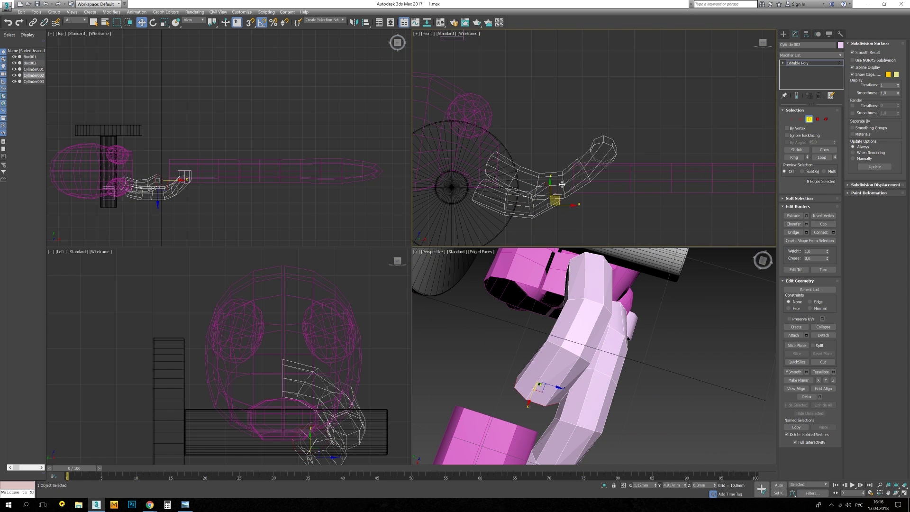
pyautogui.keyDown('alt'); pyautogui.moveTo(588, 294); pyautogui.dragTo(571, 360, button='middle'); pyautogui.keyUp('alt')
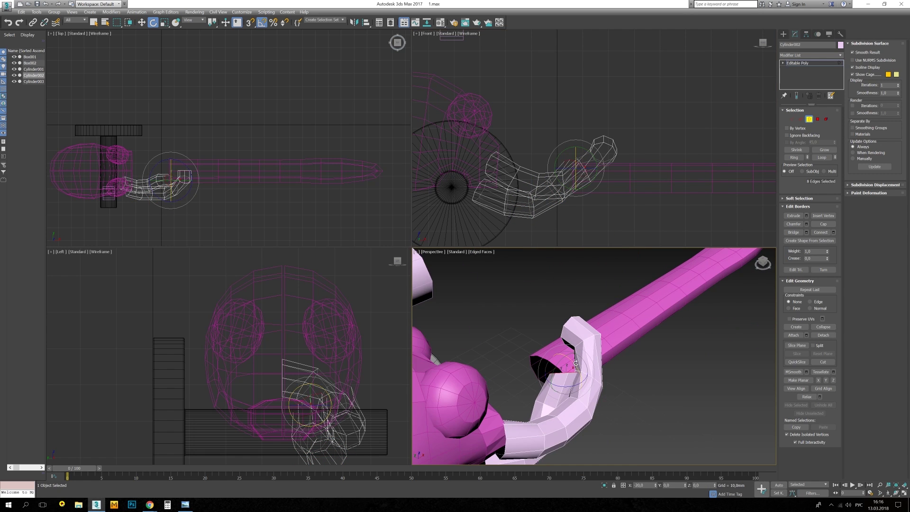
pyautogui.moveTo(569, 349); pyautogui.dragTo(570, 364)
pyautogui.scroll(5, 222, 187)
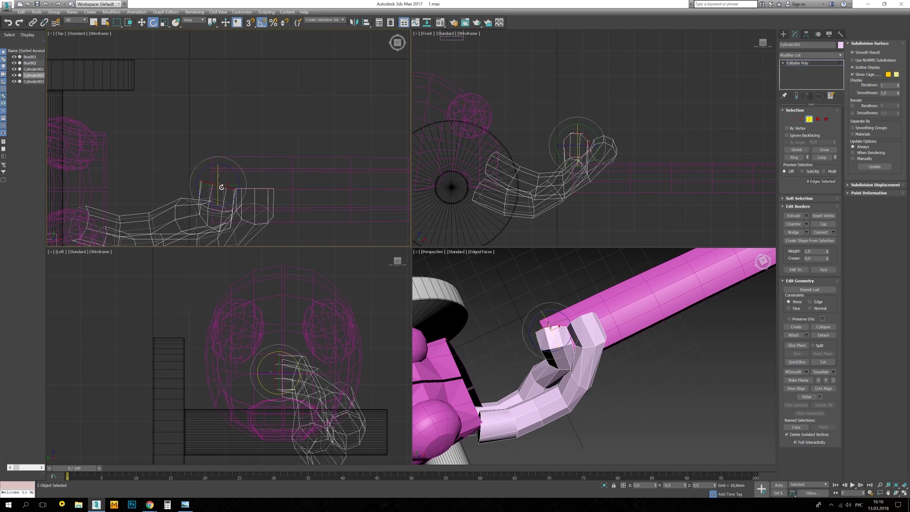
# Attach Cylinder002 to the Box001 head so arm and head form one mesh.
pyautogui.press('2')
pyautogui.keyDown('alt'); pyautogui.moveTo(579, 369); pyautogui.dragTo(555, 337, button='middle'); pyautogui.keyUp('alt')
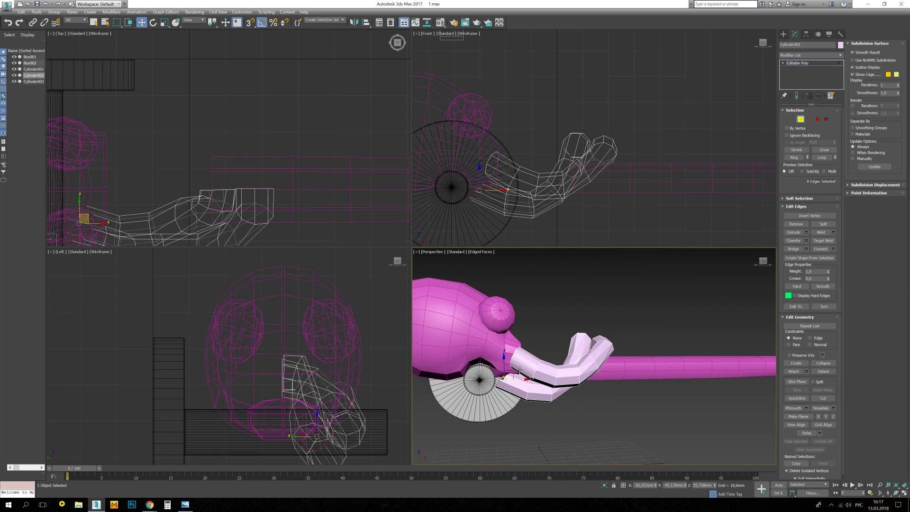
pyautogui.keyDown('alt'); pyautogui.moveTo(519, 369); pyautogui.dragTo(556, 343, button='middle'); pyautogui.keyUp('alt')
pyautogui.click(478, 327)
pyautogui.click(793, 261)
pyautogui.click(576, 361)
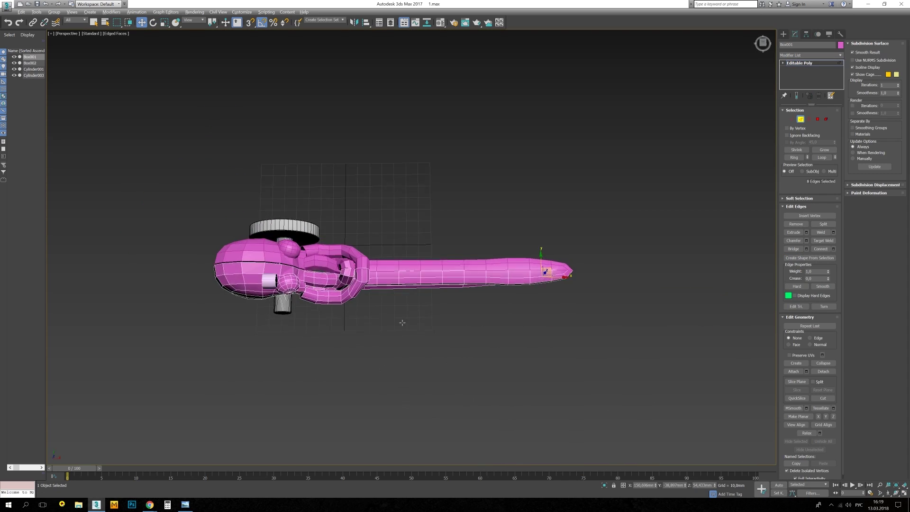
pyautogui.keyDown('alt'); pyautogui.moveTo(401, 318); pyautogui.dragTo(401, 309, button='middle'); pyautogui.keyUp('alt')
# Shift-drag a copy of the small cylinder into the octopus's mouth and scale it to fit.
pyautogui.scroll(3, 319, 289)
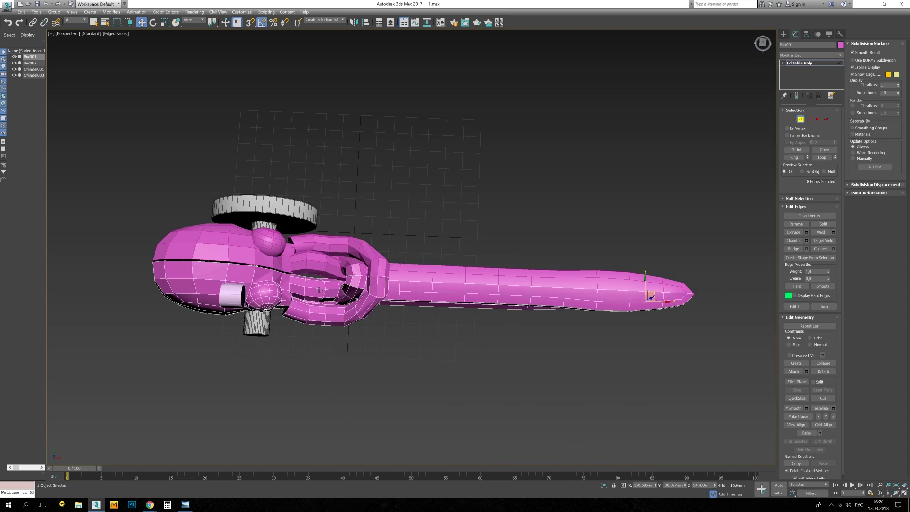
pyautogui.scroll(3, 319, 289)
pyautogui.scroll(-4, 319, 289)
pyautogui.keyDown('alt'); pyautogui.moveTo(319, 290); pyautogui.dragTo(266, 247, button='middle'); pyautogui.keyUp('alt')
pyautogui.click(254, 234)
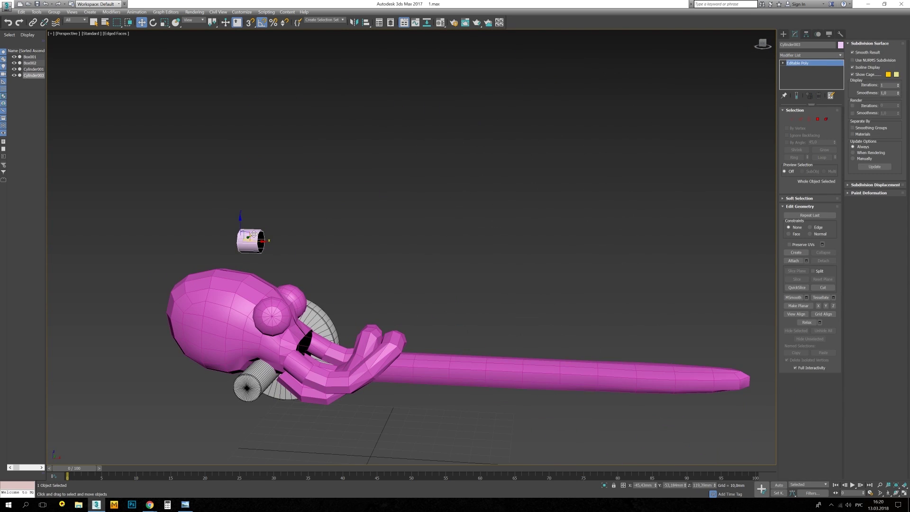
pyautogui.keyDown('shift'); pyautogui.moveTo(254, 234); pyautogui.dragTo(315, 340); pyautogui.keyUp('shift')
pyautogui.moveTo(316, 339)
pyautogui.keyDown('alt'); pyautogui.mouseDown(button='middle')
pyautogui.moveTo(341, 334)
pyautogui.moveTo(373, 276)
pyautogui.mouseUp(button='middle'); pyautogui.keyUp('alt')
pyautogui.press('r')
pyautogui.press('3')
pyautogui.press('e')
# Inspect the mouth bar in wireframe and select the octopus body for edge editing from below.
pyautogui.scroll(-2, 373, 276)
pyautogui.press('F3')
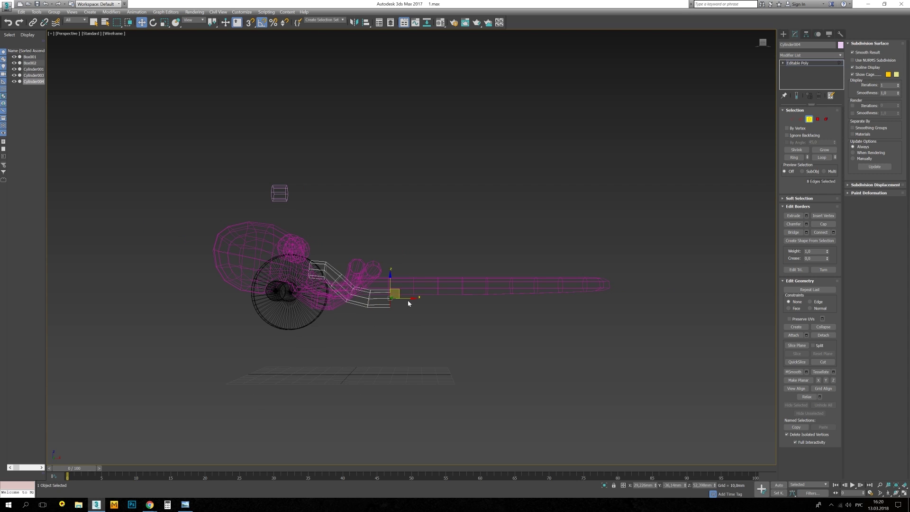
pyautogui.press('F3')
pyautogui.moveTo(408, 303)
pyautogui.keyDown('alt'); pyautogui.mouseDown(button='middle')
pyautogui.moveTo(355, 328)
pyautogui.moveTo(383, 254)
pyautogui.moveTo(430, 184)
pyautogui.mouseUp(button='middle'); pyautogui.keyUp('alt')
pyautogui.click(384, 254)
pyautogui.scroll(5, 383, 254)
pyautogui.press('2')
pyautogui.scroll(-2, 383, 254)
pyautogui.press('e')
pyautogui.moveTo(460, 216)
pyautogui.keyDown('alt'); pyautogui.mouseDown(button='middle')
pyautogui.moveTo(454, 273)
pyautogui.moveTo(460, 256)
pyautogui.mouseUp(button='middle'); pyautogui.keyUp('alt')
# Clone part of the bar's polygons as a new element and reselect the octopus body.
pyautogui.click(463, 253)
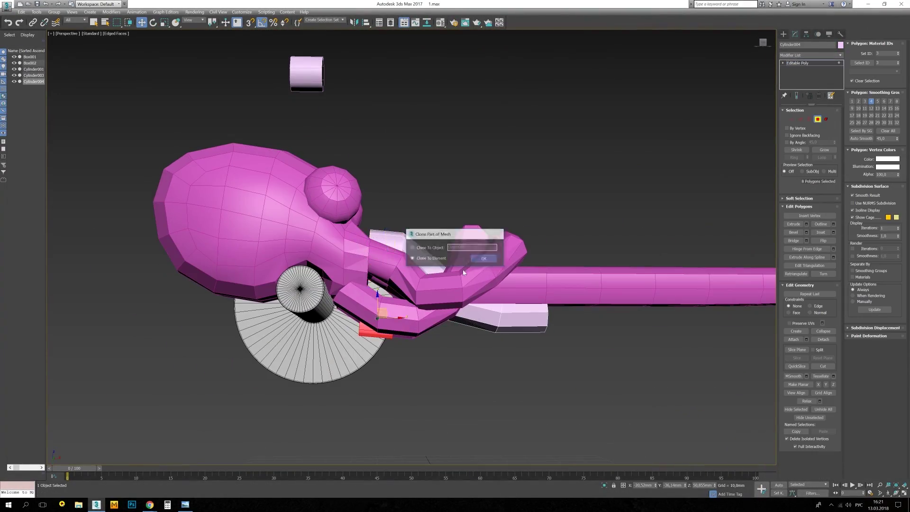
pyautogui.press('w')
pyautogui.scroll(3, 397, 278)
pyautogui.scroll(-4, 398, 279)
pyautogui.press('2')
pyautogui.hotkey('alt', 'w')
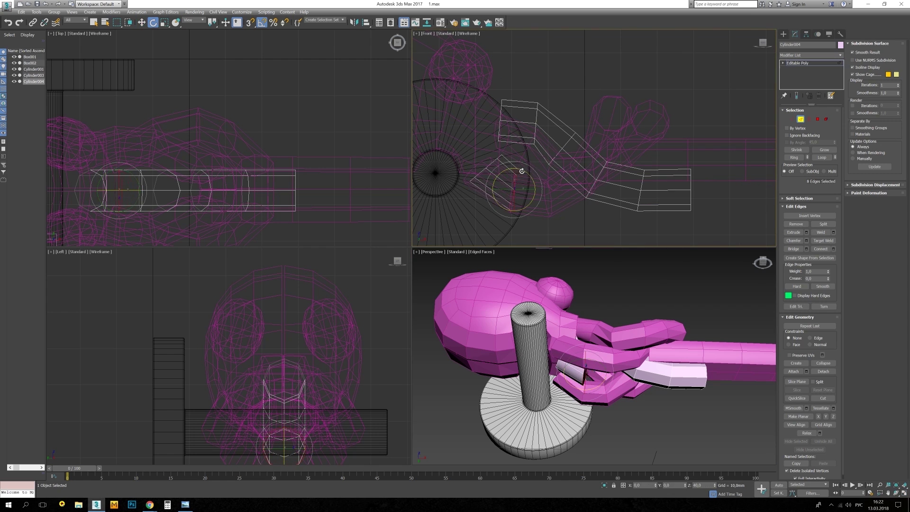
pyautogui.moveTo(593, 361)
pyautogui.keyDown('alt'); pyautogui.mouseDown(button='middle')
pyautogui.moveTo(575, 347)
pyautogui.moveTo(550, 374)
pyautogui.mouseUp(button='middle'); pyautogui.keyUp('alt')
pyautogui.click(575, 346)
# Select the vertices at the tentacle-to-body joints to weld across the gaps.
pyautogui.press('2')
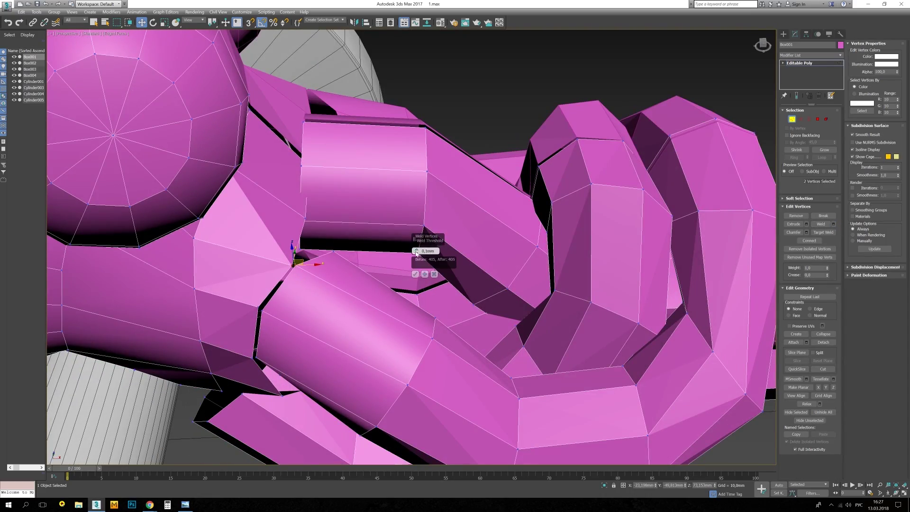
pyautogui.click(261, 306)
pyautogui.moveTo(260, 306)
pyautogui.keyDown('alt'); pyautogui.mouseDown(button='middle')
pyautogui.moveTo(309, 364)
pyautogui.moveTo(381, 285)
pyautogui.moveTo(370, 221)
pyautogui.mouseUp(button='middle'); pyautogui.keyUp('alt')
pyautogui.press('F3')
pyautogui.click(371, 247)
pyautogui.press('F3')
pyautogui.press('F3')
pyautogui.press('F3')
pyautogui.press('2')
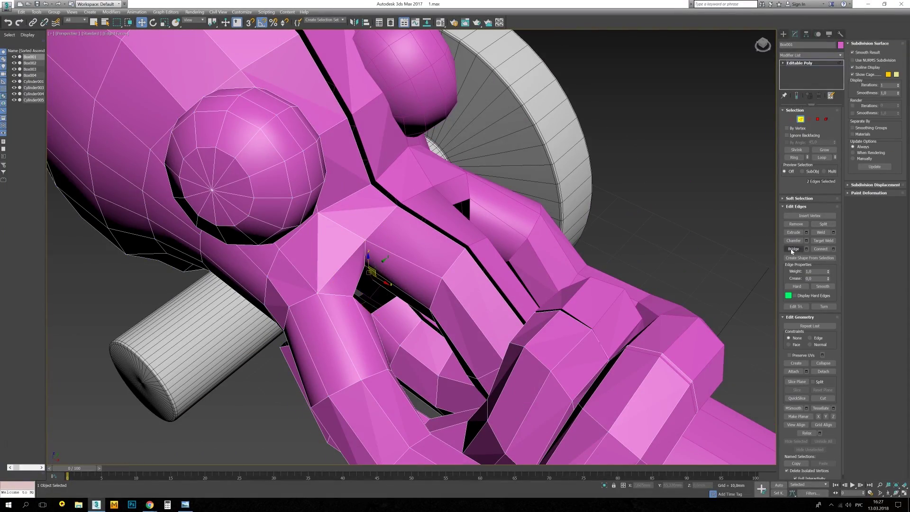
pyautogui.keyDown('alt'); pyautogui.moveTo(374, 285); pyautogui.dragTo(327, 303, button='middle'); pyautogui.keyUp('alt')
pyautogui.press('1')
pyautogui.click(321, 282)
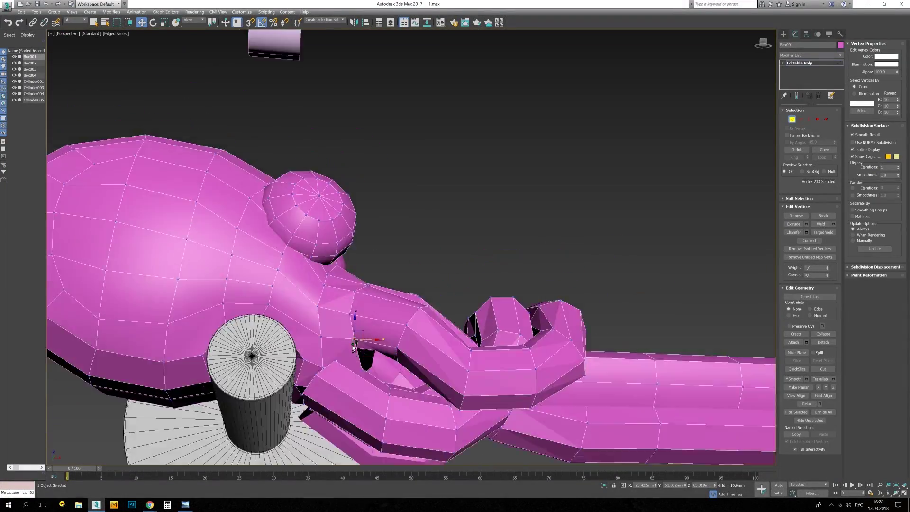
pyautogui.moveTo(358, 341)
pyautogui.keyDown('alt'); pyautogui.mouseDown(button='middle')
pyautogui.moveTo(366, 307)
pyautogui.moveTo(333, 331)
pyautogui.moveTo(336, 379)
pyautogui.moveTo(431, 386)
pyautogui.mouseUp(button='middle'); pyautogui.keyUp('alt')
pyautogui.click(365, 307)
# Adjust the open border at the tentacle base and inspect it in wireframe.
pyautogui.press('3')
pyautogui.press('e')
pyautogui.scroll(5, 336, 379)
pyautogui.press('F3')
pyautogui.press('1')
pyautogui.press('w')
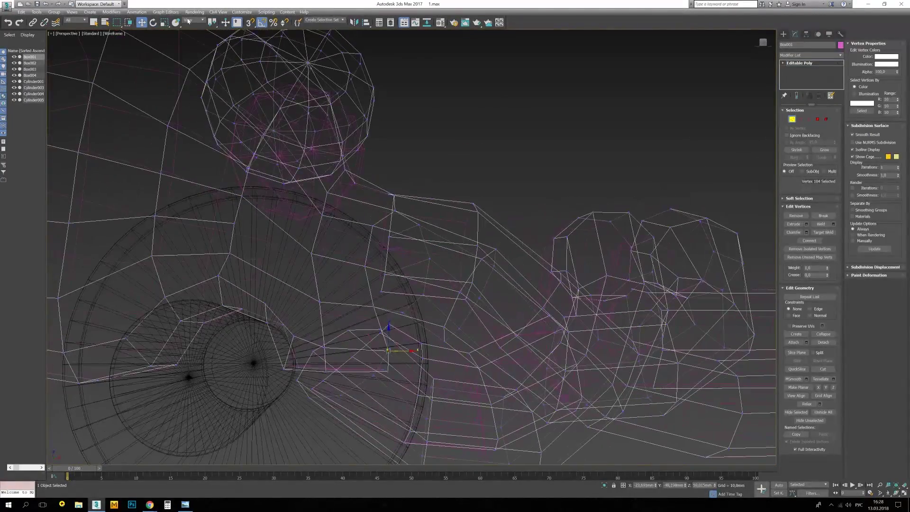
pyautogui.press('F3')
pyautogui.keyDown('alt'); pyautogui.moveTo(389, 331); pyautogui.dragTo(557, 328, button='middle'); pyautogui.keyUp('alt')
pyautogui.press('F3')
# Cut new edges across the tentacle joint to stitch it into the body.
pyautogui.press('F3')
pyautogui.hotkey('alt', 'c')
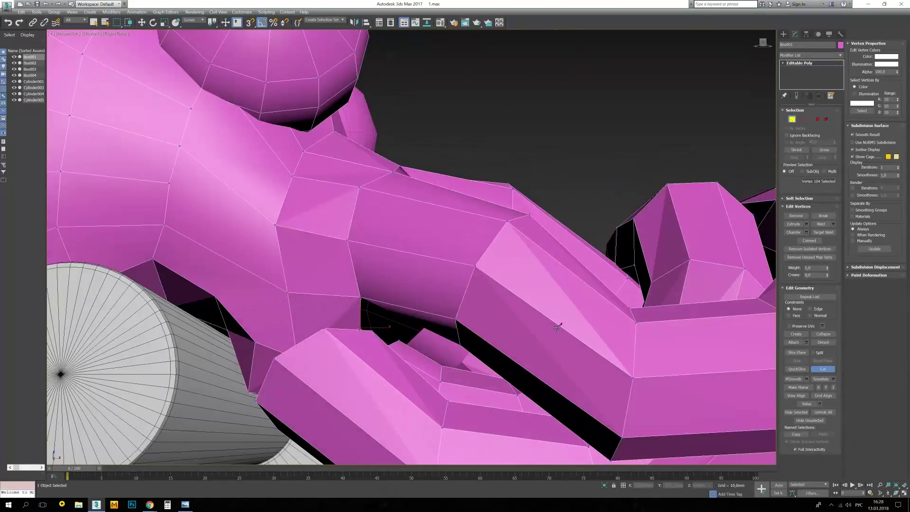
pyautogui.rightClick(299, 324)
pyautogui.moveTo(362, 315)
pyautogui.keyDown('alt'); pyautogui.mouseDown(button='middle')
pyautogui.moveTo(309, 350)
pyautogui.moveTo(309, 276)
pyautogui.moveTo(291, 270)
pyautogui.moveTo(324, 273)
pyautogui.moveTo(373, 236)
pyautogui.moveTo(341, 275)
pyautogui.mouseUp(button='middle'); pyautogui.keyUp('alt')
pyautogui.press('F3')
pyautogui.press('F3')
pyautogui.press('1')
pyautogui.press('1')
pyautogui.rightClick(336, 286)
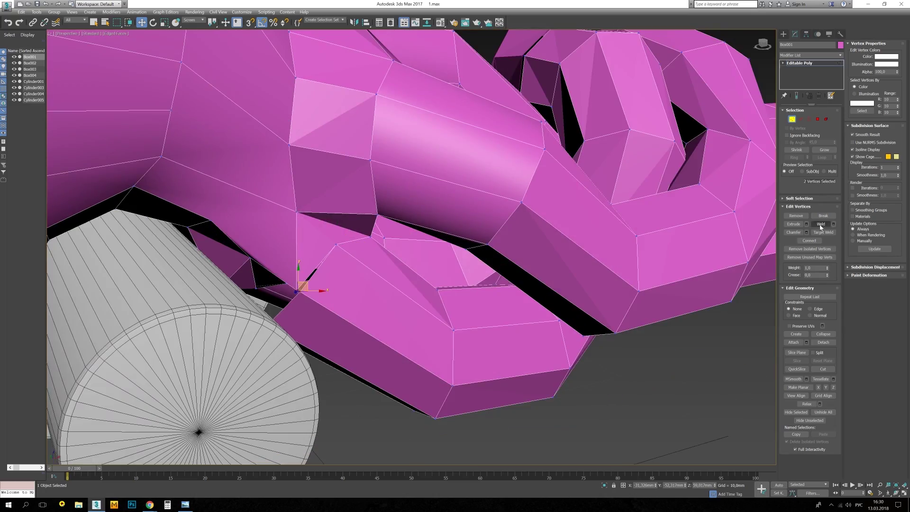
# Isolate Box001 and select the vertices around the remaining open gap.
pyautogui.hotkey('alt', 'q')
pyautogui.keyDown('alt'); pyautogui.moveTo(626, 273); pyautogui.dragTo(327, 337, button='middle'); pyautogui.keyUp('alt')
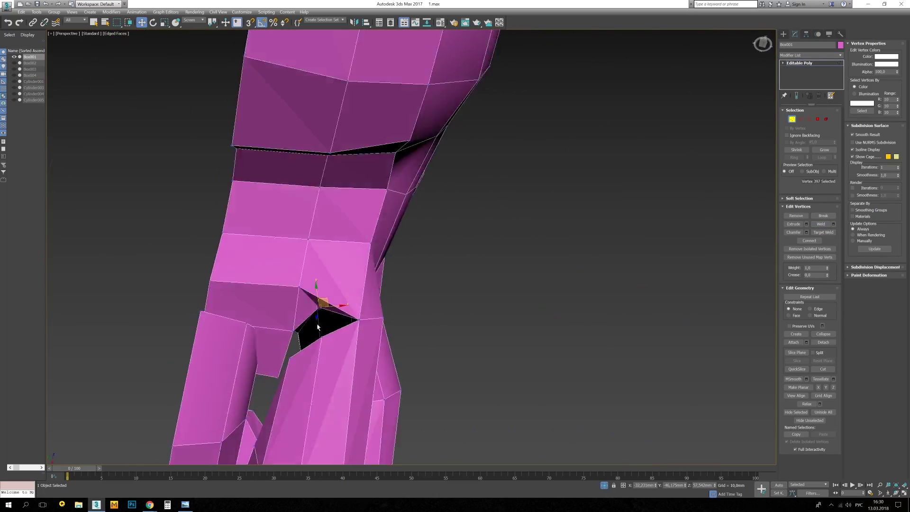
pyautogui.click(327, 338)
pyautogui.moveTo(581, 344)
pyautogui.keyDown('alt'); pyautogui.mouseDown(button='middle')
pyautogui.moveTo(295, 349)
pyautogui.moveTo(313, 342)
pyautogui.moveTo(360, 272)
pyautogui.moveTo(402, 260)
pyautogui.mouseUp(button='middle'); pyautogui.keyUp('alt')
pyautogui.press('F3')
pyautogui.click(295, 349)
pyautogui.press('F3')
pyautogui.click(315, 341)
pyautogui.scroll(5, 346, 346)
pyautogui.click(360, 273)
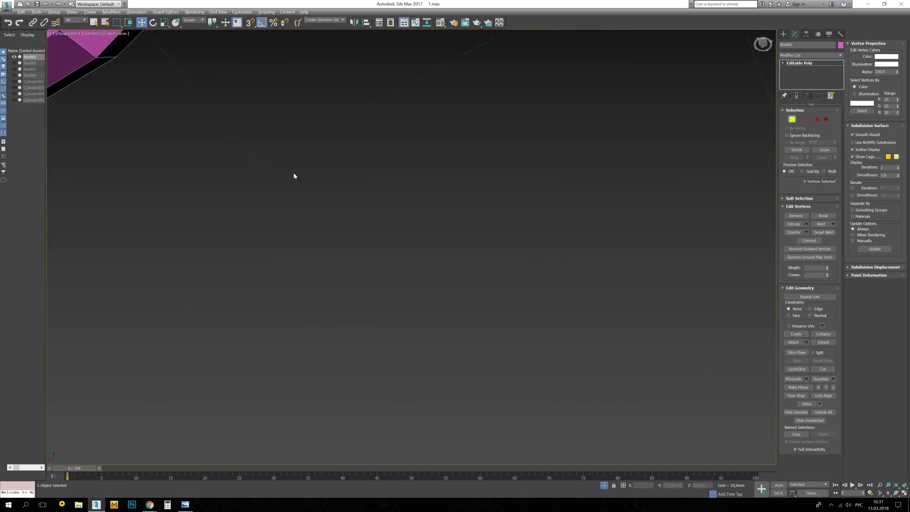
pyautogui.scroll(-5, 295, 177)
pyautogui.click(305, 177)
pyautogui.scroll(5, 322, 175)
# Cut edges from the gap corners to close the last tentacle gap.
pyautogui.keyDown('alt'); pyautogui.moveTo(321, 174); pyautogui.dragTo(380, 263, button='middle'); pyautogui.keyUp('alt')
pyautogui.hotkey('alt', 'c')
pyautogui.click(380, 263)
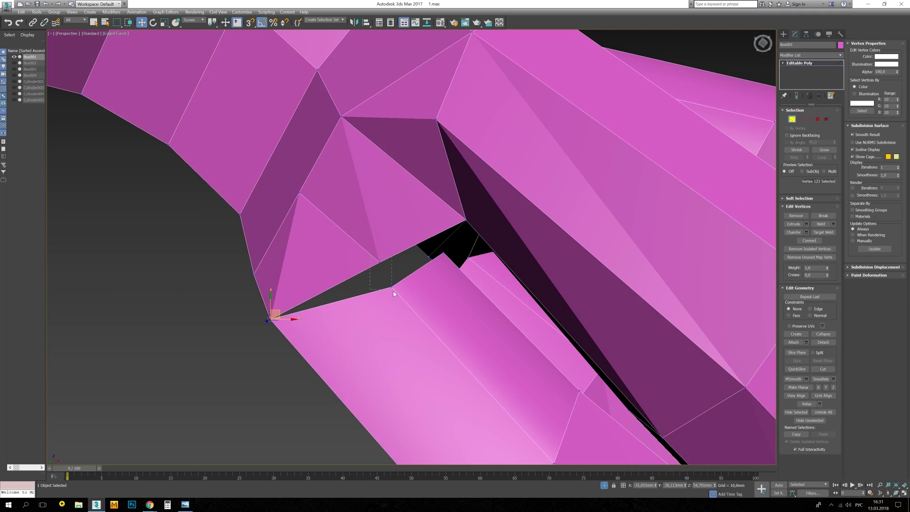
pyautogui.scroll(-3, 393, 293)
pyautogui.click(470, 178)
pyautogui.keyDown('alt'); pyautogui.moveTo(469, 177); pyautogui.dragTo(462, 218, button='middle'); pyautogui.keyUp('alt')
pyautogui.scroll(3, 462, 217)
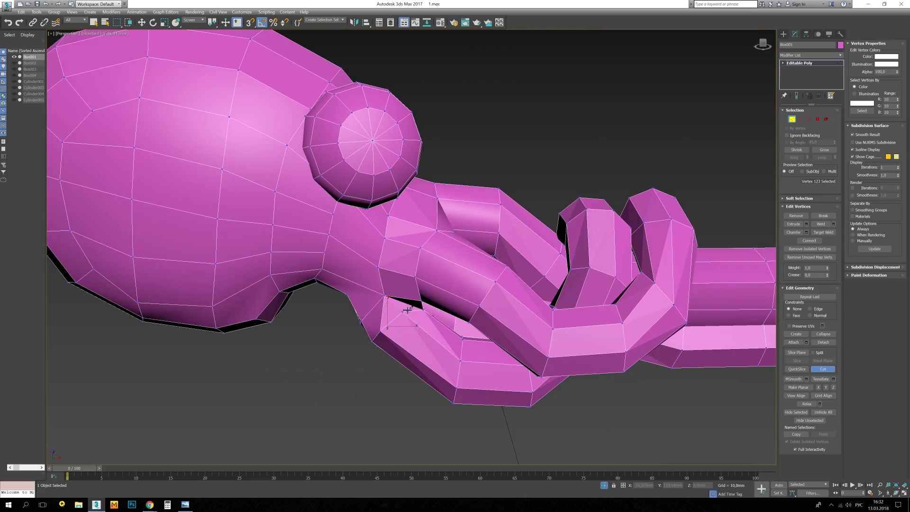
pyautogui.keyDown('alt'); pyautogui.moveTo(408, 311); pyautogui.dragTo(437, 273, button='middle'); pyautogui.keyUp('alt')
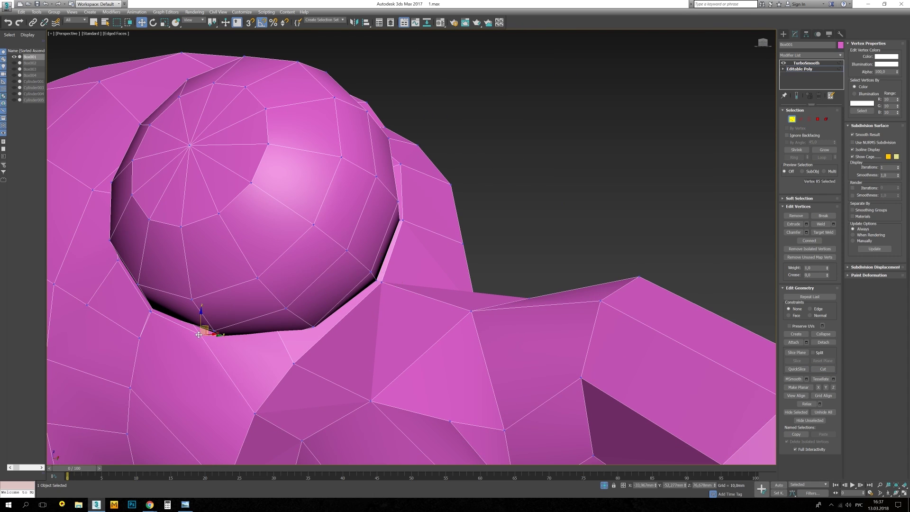
# Pick the vertices where the eye sphere joins the octopus body.
pyautogui.moveTo(199, 335)
pyautogui.keyDown('alt'); pyautogui.mouseDown(button='middle')
pyautogui.moveTo(217, 319)
pyautogui.moveTo(277, 308)
pyautogui.moveTo(290, 329)
pyautogui.moveTo(331, 329)
pyautogui.mouseUp(button='middle'); pyautogui.keyUp('alt')
pyautogui.press('2')
pyautogui.press('1')
pyautogui.click(226, 313)
pyautogui.hotkey('alt', 'c')
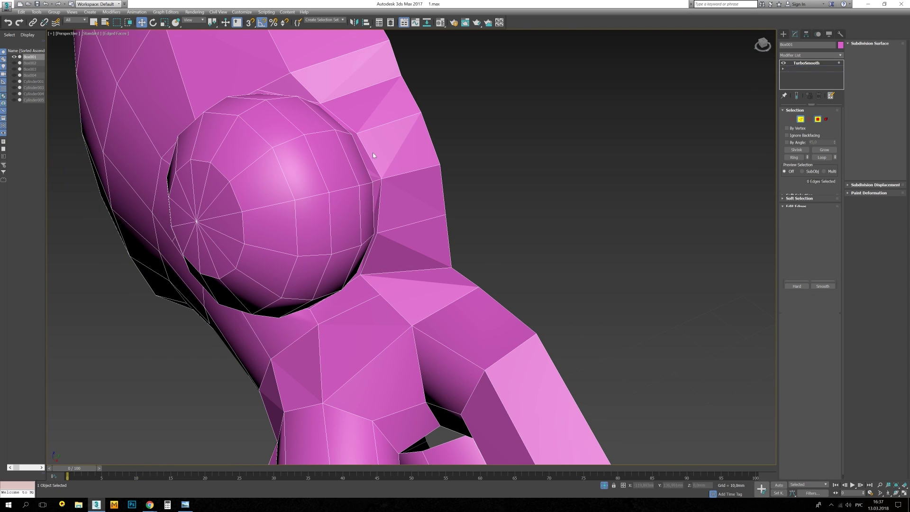
pyautogui.moveTo(373, 155)
pyautogui.keyDown('alt'); pyautogui.mouseDown(button='middle')
pyautogui.moveTo(295, 204)
pyautogui.moveTo(323, 284)
pyautogui.moveTo(502, 319)
pyautogui.mouseUp(button='middle'); pyautogui.keyUp('alt')
pyautogui.press('4')
pyautogui.scroll(-3, 323, 283)
pyautogui.press('1')
pyautogui.scroll(4, 285, 308)
# Cut new edges around the eye sphere to tie it into the body.
pyautogui.hotkey('alt', 'c')
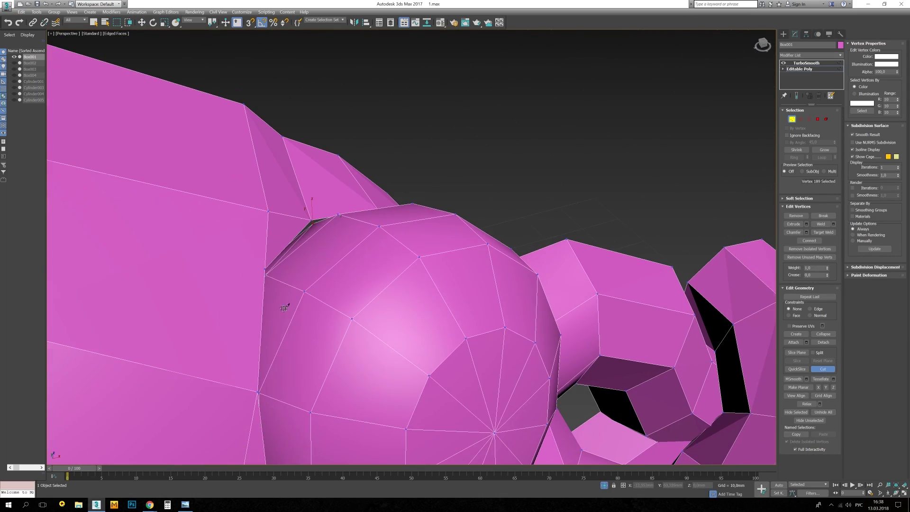
pyautogui.moveTo(266, 289)
pyautogui.keyDown('alt'); pyautogui.mouseDown(button='middle')
pyautogui.moveTo(392, 330)
pyautogui.moveTo(306, 334)
pyautogui.moveTo(366, 346)
pyautogui.moveTo(400, 331)
pyautogui.mouseUp(button='middle'); pyautogui.keyUp('alt')
pyautogui.click(392, 329)
pyautogui.press('F3')
pyautogui.click(307, 335)
pyautogui.press('F3')
pyautogui.click(366, 346)
pyautogui.moveTo(532, 330)
pyautogui.keyDown('alt'); pyautogui.mouseDown(button='middle')
pyautogui.moveTo(450, 265)
pyautogui.moveTo(386, 154)
pyautogui.moveTo(459, 164)
pyautogui.moveTo(331, 270)
pyautogui.moveTo(437, 288)
pyautogui.moveTo(417, 246)
pyautogui.moveTo(348, 369)
pyautogui.mouseUp(button='middle'); pyautogui.keyUp('alt')
# Select the polygon ring around the eye sphere and a nearby outer body vertex.
pyautogui.press('4')
pyautogui.press('w')
pyautogui.keyDown('shift'); pyautogui.click(332, 270); pyautogui.keyUp('shift')
pyautogui.press('1')
pyautogui.click(430, 287)
pyautogui.press('F3')
pyautogui.press('F3')
pyautogui.press('1')
# Move the vertices under and beside the eye joint to smooth the blend.
pyautogui.press('F3')
pyautogui.press('F3')
pyautogui.press('F3')
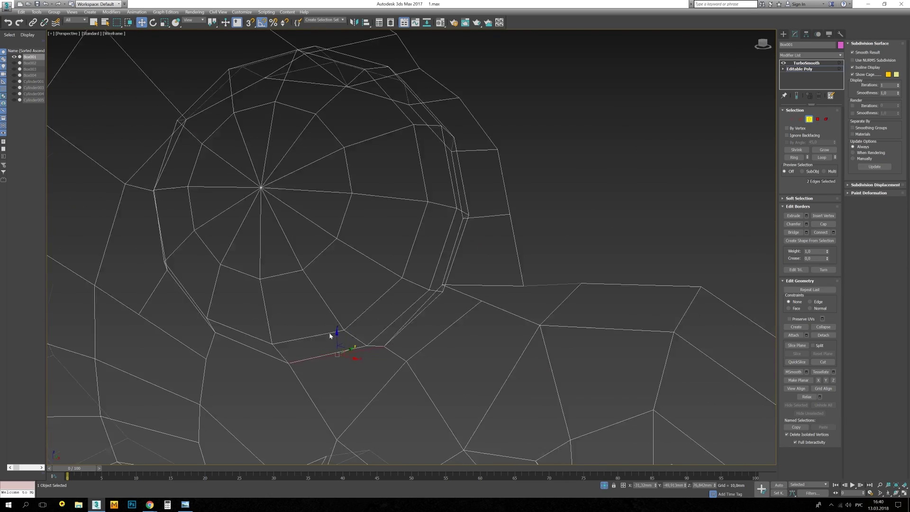
pyautogui.moveTo(385, 341)
pyautogui.keyDown('alt'); pyautogui.mouseDown(button='middle')
pyautogui.moveTo(366, 309)
pyautogui.moveTo(394, 295)
pyautogui.moveTo(474, 341)
pyautogui.mouseUp(button='middle'); pyautogui.keyUp('alt')
pyautogui.press('3')
pyautogui.press('F3')
pyautogui.press('1')
pyautogui.click(451, 330)
pyautogui.moveTo(485, 403)
pyautogui.keyDown('alt'); pyautogui.mouseDown(button='middle')
pyautogui.moveTo(509, 368)
pyautogui.moveTo(446, 361)
pyautogui.moveTo(467, 369)
pyautogui.moveTo(803, 357)
pyautogui.mouseUp(button='middle'); pyautogui.keyUp('alt')
pyautogui.click(439, 355)
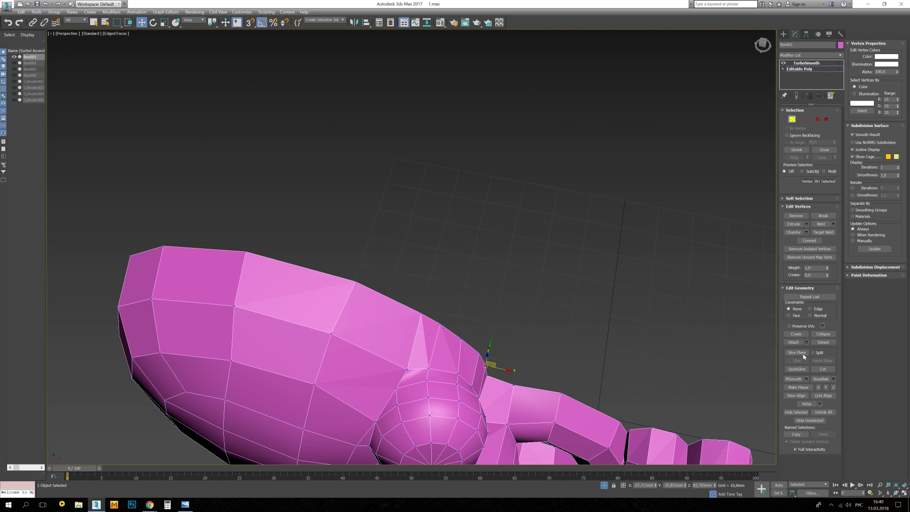
pyautogui.moveTo(353, 387)
pyautogui.keyDown('alt'); pyautogui.mouseDown(button='middle')
pyautogui.moveTo(412, 419)
pyautogui.moveTo(498, 368)
pyautogui.moveTo(583, 334)
pyautogui.mouseUp(button='middle'); pyautogui.keyUp('alt')
pyautogui.press('1')
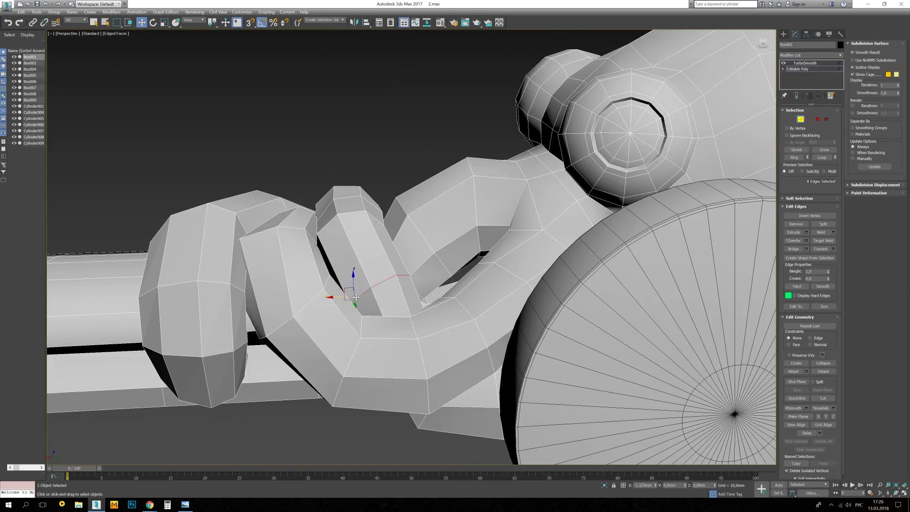
# Select two edge loops near the blade tip in wireframe view.
pyautogui.moveTo(356, 298)
pyautogui.keyDown('alt'); pyautogui.mouseDown(button='middle')
pyautogui.moveTo(398, 344)
pyautogui.moveTo(446, 351)
pyautogui.moveTo(479, 339)
pyautogui.moveTo(384, 340)
pyautogui.moveTo(361, 300)
pyautogui.moveTo(327, 303)
pyautogui.mouseUp(button='middle'); pyautogui.keyUp('alt')
pyautogui.press('F3')
pyautogui.press('F3')
pyautogui.doubleClick(328, 410)
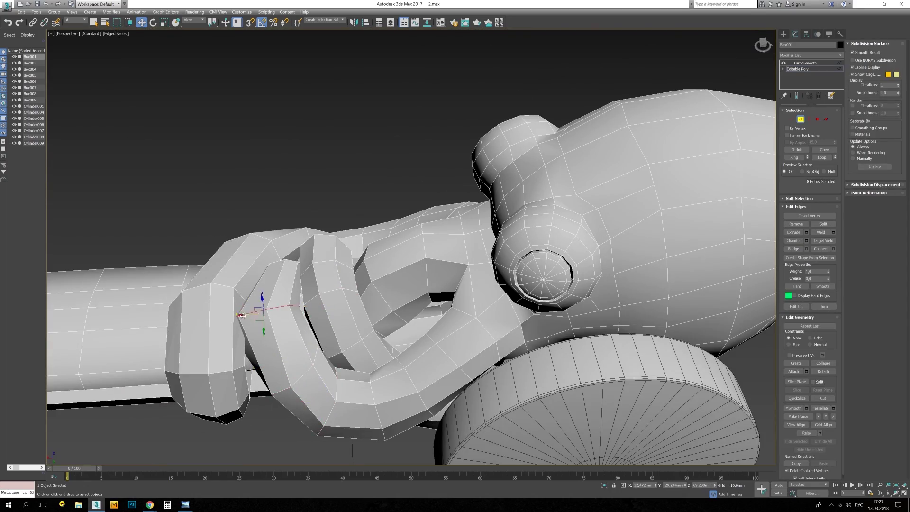
pyautogui.moveTo(329, 409)
pyautogui.keyDown('alt'); pyautogui.mouseDown(button='middle')
pyautogui.moveTo(246, 403)
pyautogui.moveTo(284, 377)
pyautogui.mouseUp(button='middle'); pyautogui.keyUp('alt')
pyautogui.press('F3')
pyautogui.press('F3')
pyautogui.keyDown('ctrl'); pyautogui.doubleClick(286, 397); pyautogui.keyUp('ctrl')
pyautogui.hotkey('ctrl', 'z')
pyautogui.press('w')
# Bring the blade tip into view in edge editing mode.
pyautogui.moveTo(311, 342)
pyautogui.keyDown('alt'); pyautogui.mouseDown(button='middle')
pyautogui.moveTo(356, 382)
pyautogui.moveTo(379, 421)
pyautogui.moveTo(381, 285)
pyautogui.mouseUp(button='middle'); pyautogui.keyUp('alt')
pyautogui.scroll(-5, 380, 285)
pyautogui.scroll(6, 381, 284)
pyautogui.press('1')
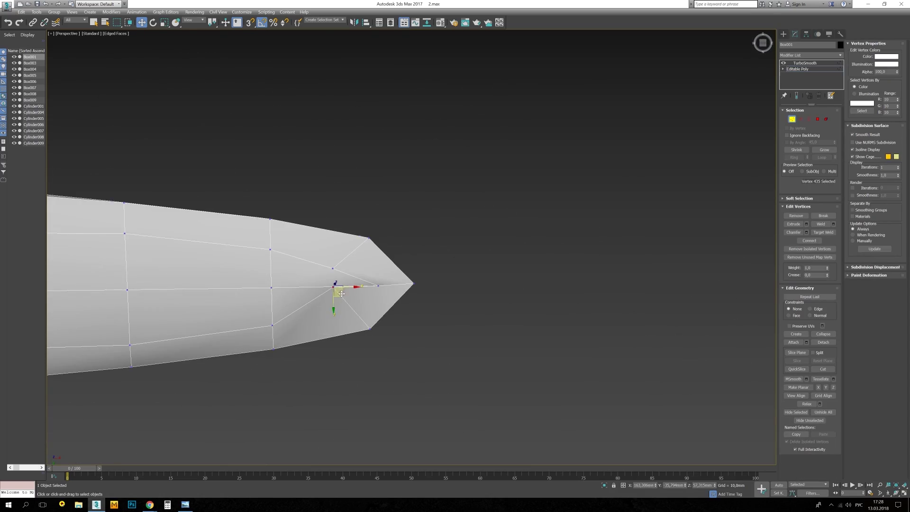
pyautogui.moveTo(298, 336)
pyautogui.mouseDown(button='middle')
pyautogui.moveTo(269, 317)
pyautogui.moveTo(285, 362)
pyautogui.moveTo(183, 341)
pyautogui.mouseUp(button='middle')
pyautogui.scroll(-3, 268, 317)
pyautogui.press('2')
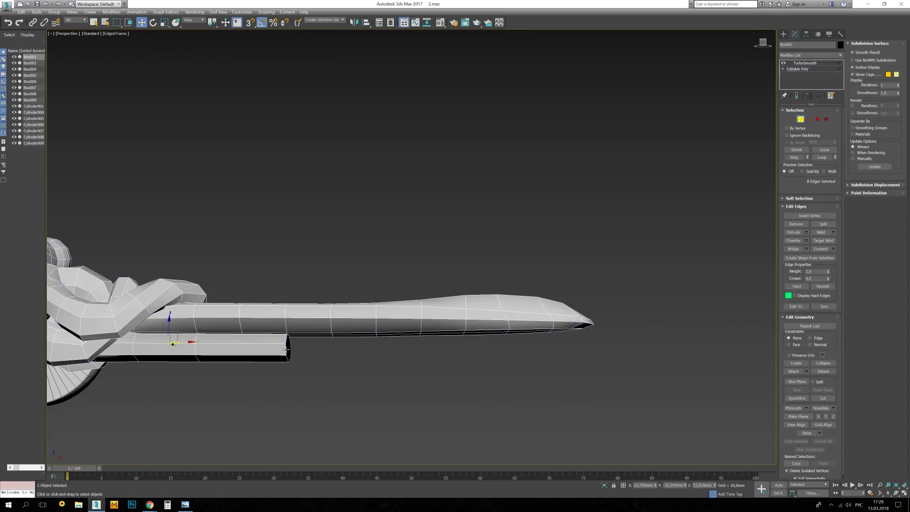
# Show four viewports, frame the blade in the Front view and restore the tip loops.
pyautogui.hotkey('alt', 'w')
pyautogui.press('r')
pyautogui.scroll(2, 629, 169)
pyautogui.moveTo(629, 169); pyautogui.dragTo(530, 188, button='middle')
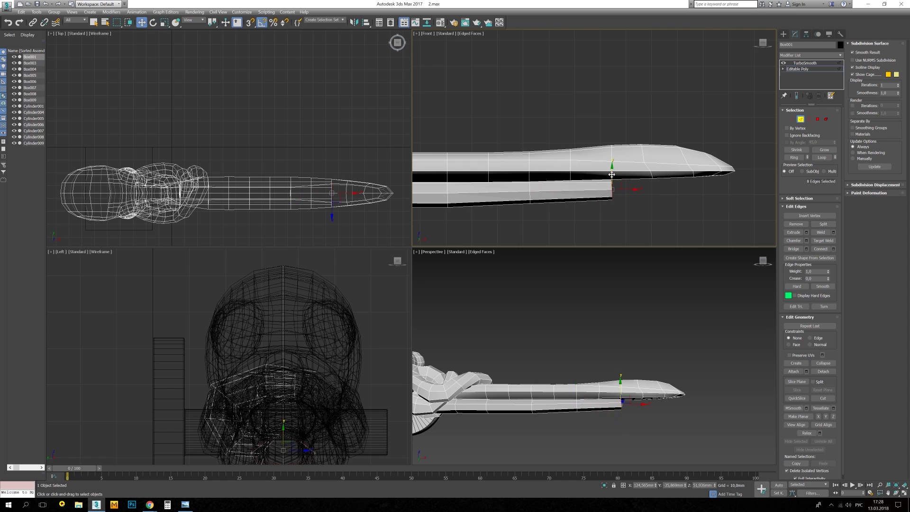
pyautogui.click(592, 401)
pyautogui.hotkey('ctrl', 'shift', 'z')
pyautogui.hotkey('ctrl', 'z')
pyautogui.keyDown('alt'); pyautogui.moveTo(584, 373); pyautogui.dragTo(602, 303, button='middle'); pyautogui.keyUp('alt')
# Scale and move the tip loops into a tapered point, then select TurboSmooth.
pyautogui.press('r')
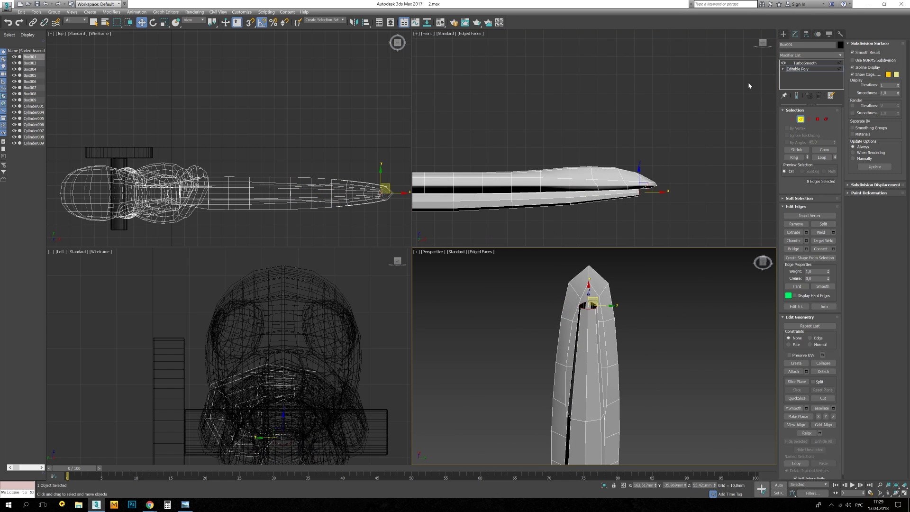
pyautogui.scroll(-3, 521, 190)
pyautogui.hotkey('alt', 'w')
pyautogui.press('1')
pyautogui.press('w')
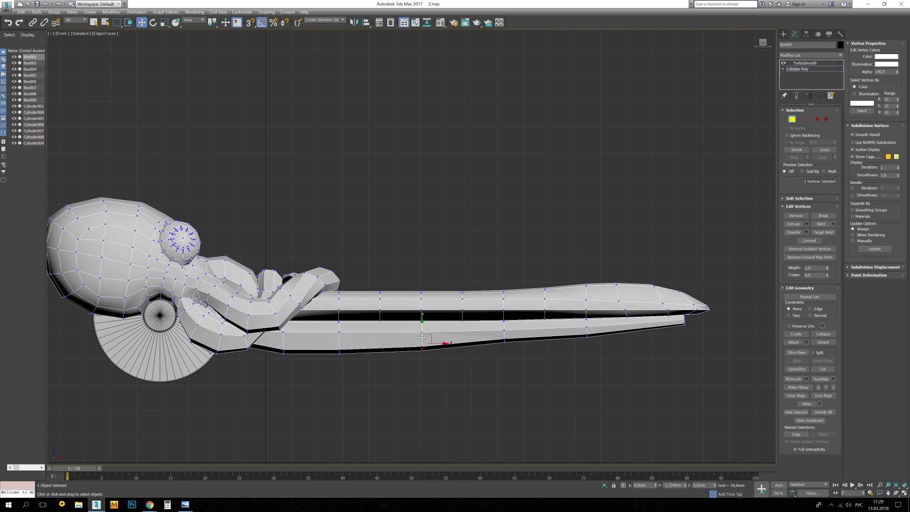
pyautogui.scroll(-2, 466, 335)
pyautogui.click(804, 63)
# Return to the single Perspective view and orbit to look along the handle bar.
pyautogui.scroll(-2, 315, 299)
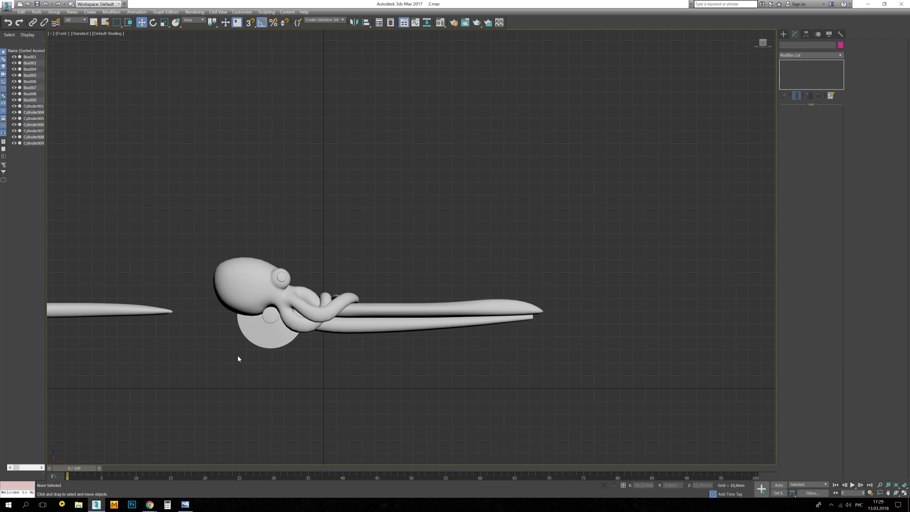
pyautogui.scroll(2, 441, 326)
pyautogui.hotkey('alt', 'w')
pyautogui.moveTo(427, 237)
pyautogui.keyDown('alt'); pyautogui.mouseDown(button='middle')
pyautogui.moveTo(392, 282)
pyautogui.moveTo(369, 256)
pyautogui.mouseUp(button='middle'); pyautogui.keyUp('alt')
pyautogui.press('2')
pyautogui.scroll(3, 345, 226)
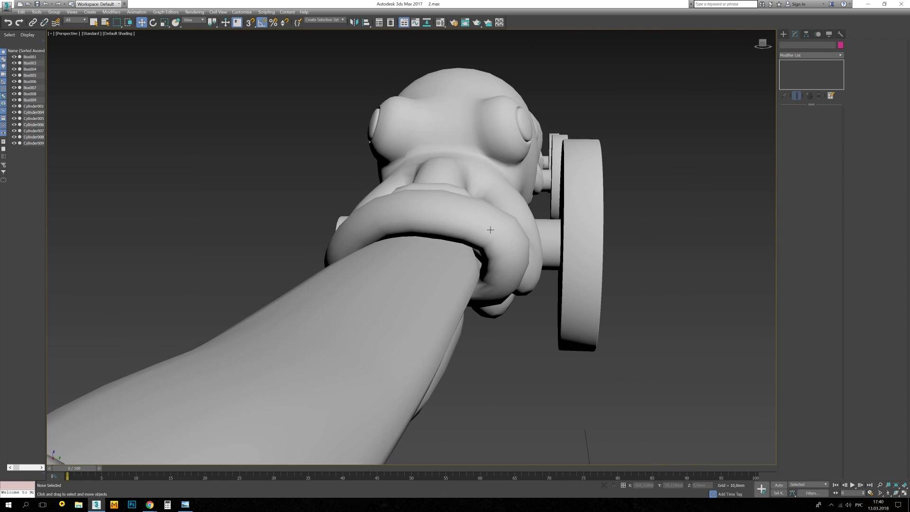
pyautogui.keyDown('alt'); pyautogui.moveTo(345, 227); pyautogui.dragTo(496, 243, button='middle'); pyautogui.keyUp('alt')
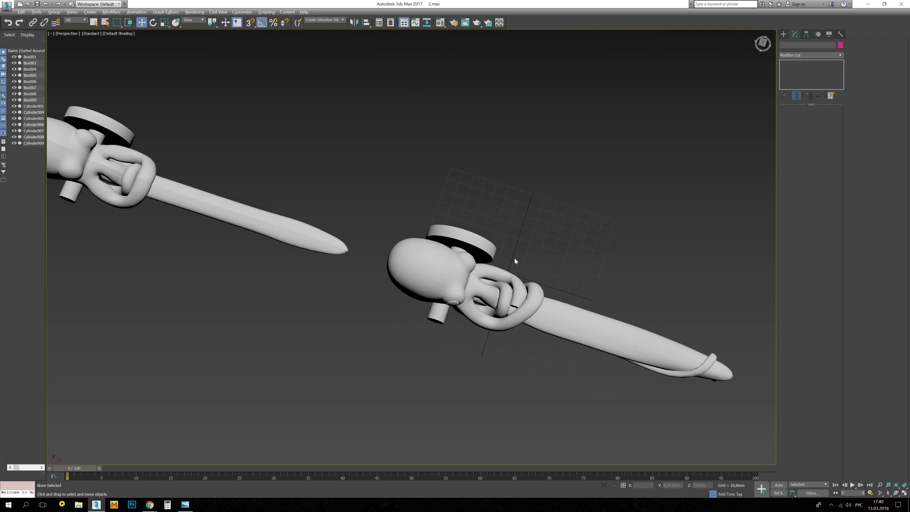
# Drop to Editable Poly below TurboSmooth and cut edges for the new curling tentacle.
pyautogui.click(799, 70)
pyautogui.press('F4')
pyautogui.press('1')
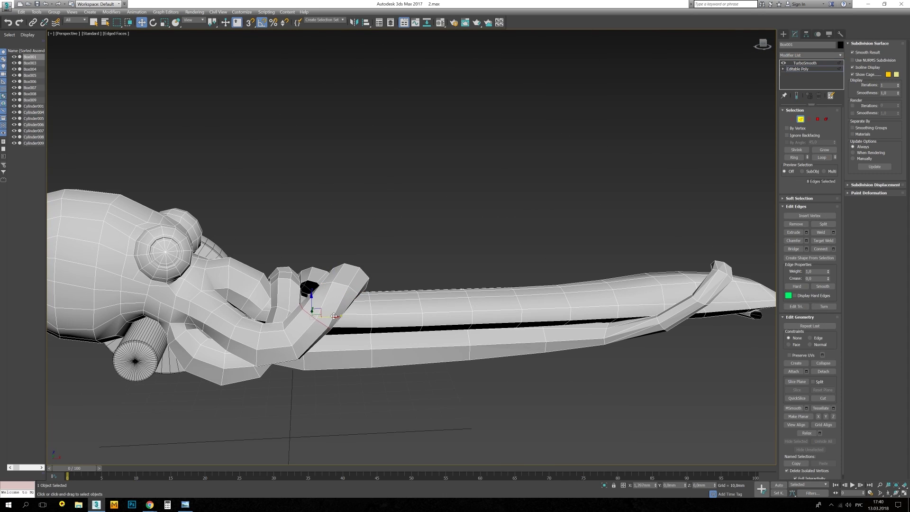
pyautogui.keyDown('alt'); pyautogui.moveTo(315, 285); pyautogui.dragTo(329, 320, button='middle'); pyautogui.keyUp('alt')
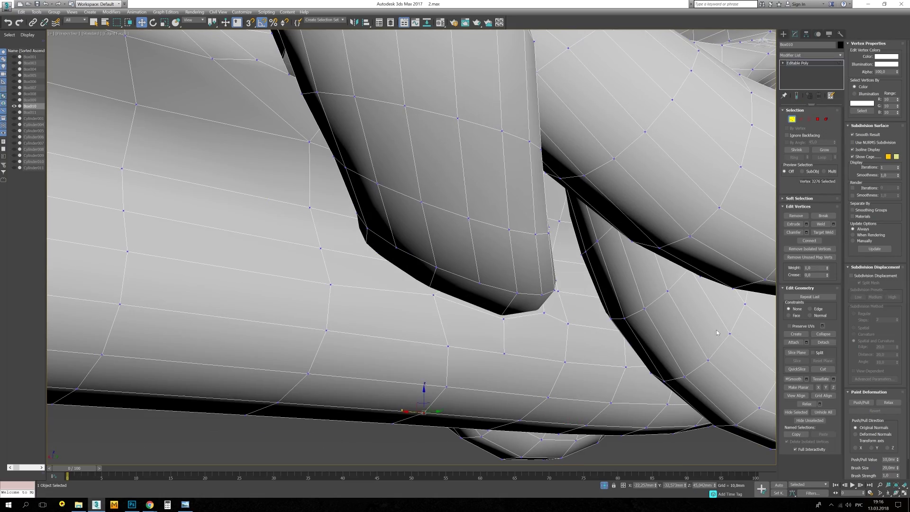
pyautogui.hotkey('alt', 'c')
pyautogui.moveTo(370, 258)
pyautogui.keyDown('alt'); pyautogui.mouseDown(button='middle')
pyautogui.moveTo(332, 234)
pyautogui.moveTo(342, 236)
pyautogui.moveTo(373, 156)
pyautogui.mouseUp(button='middle'); pyautogui.keyUp('alt')
pyautogui.rightClick(344, 218)
# Orbit around the tentacle seam, inspecting it in vertex and polygon modes.
pyautogui.press('w')
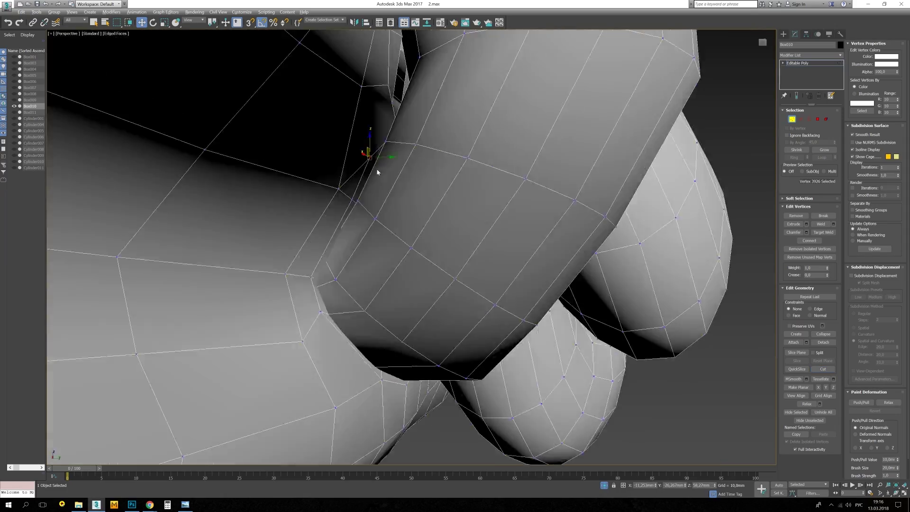
pyautogui.scroll(3, 382, 125)
pyautogui.keyDown('alt'); pyautogui.moveTo(382, 125); pyautogui.dragTo(360, 190, button='middle'); pyautogui.keyUp('alt')
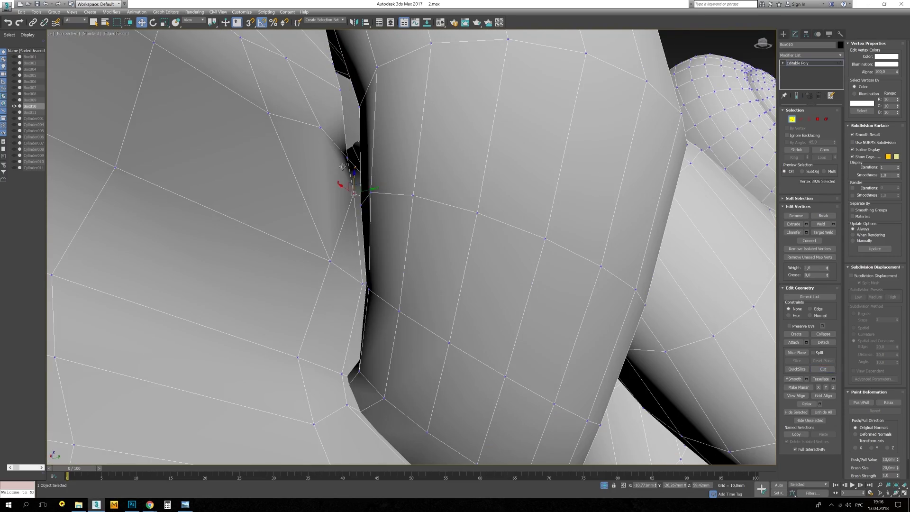
pyautogui.press('4')
pyautogui.moveTo(408, 237)
pyautogui.keyDown('alt'); pyautogui.mouseDown(button='middle')
pyautogui.moveTo(472, 265)
pyautogui.moveTo(242, 288)
pyautogui.moveTo(245, 273)
pyautogui.mouseUp(button='middle'); pyautogui.keyUp('alt')
pyautogui.press('1')
pyautogui.hotkey('alt', 'c')
pyautogui.press('4')
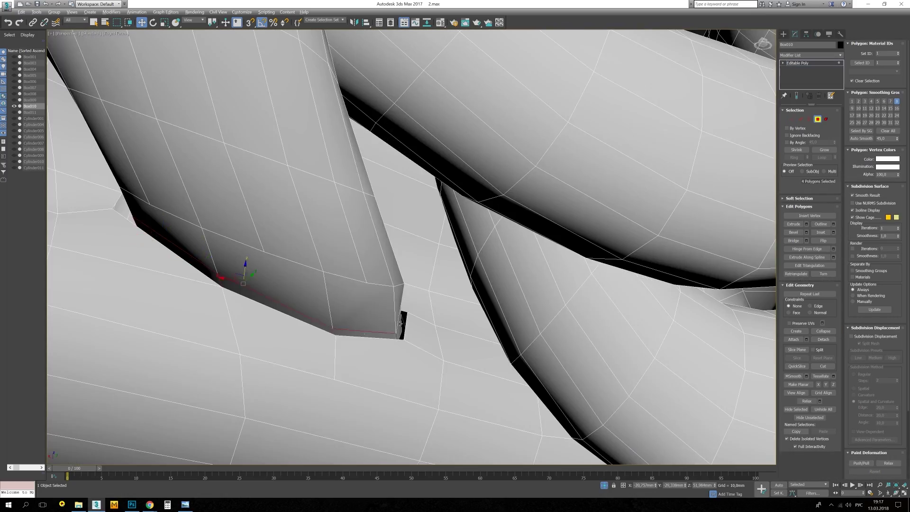
# Select a stray vertex on the tentacle seam.
pyautogui.scroll(-5, 344, 289)
pyautogui.scroll(-3, 344, 289)
pyautogui.press('1')
pyautogui.moveTo(344, 289)
pyautogui.keyDown('alt'); pyautogui.mouseDown(button='middle')
pyautogui.moveTo(284, 275)
pyautogui.moveTo(298, 207)
pyautogui.moveTo(270, 161)
pyautogui.moveTo(263, 233)
pyautogui.mouseUp(button='middle'); pyautogui.keyUp('alt')
pyautogui.scroll(5, 285, 275)
pyautogui.click(279, 282)
pyautogui.scroll(3, 285, 273)
# Weld the three seam vertices into a single vertex.
pyautogui.press('2')
pyautogui.scroll(-3, 285, 273)
pyautogui.scroll(4, 299, 207)
pyautogui.press('4')
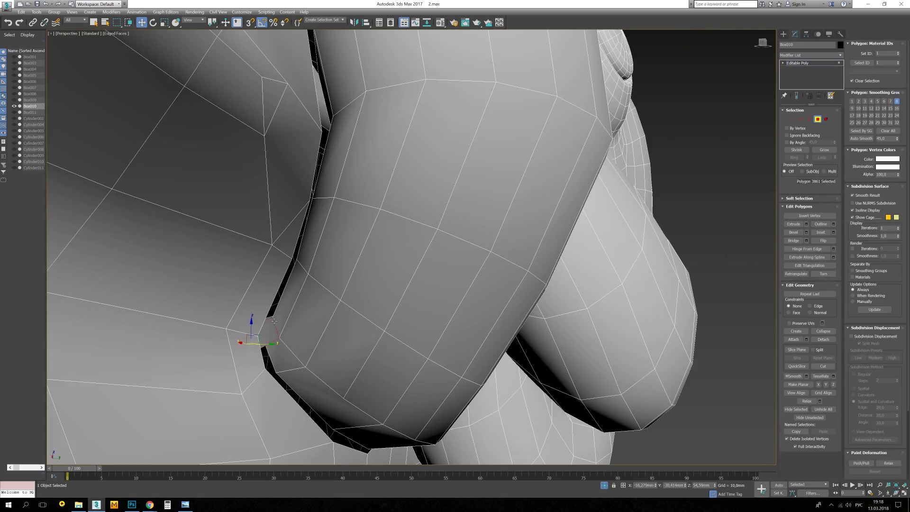
pyautogui.moveTo(248, 332)
pyautogui.keyDown('alt'); pyautogui.mouseDown(button='middle')
pyautogui.moveTo(299, 332)
pyautogui.moveTo(234, 295)
pyautogui.mouseUp(button='middle'); pyautogui.keyUp('alt')
pyautogui.press('1')
pyautogui.scroll(5, 234, 295)
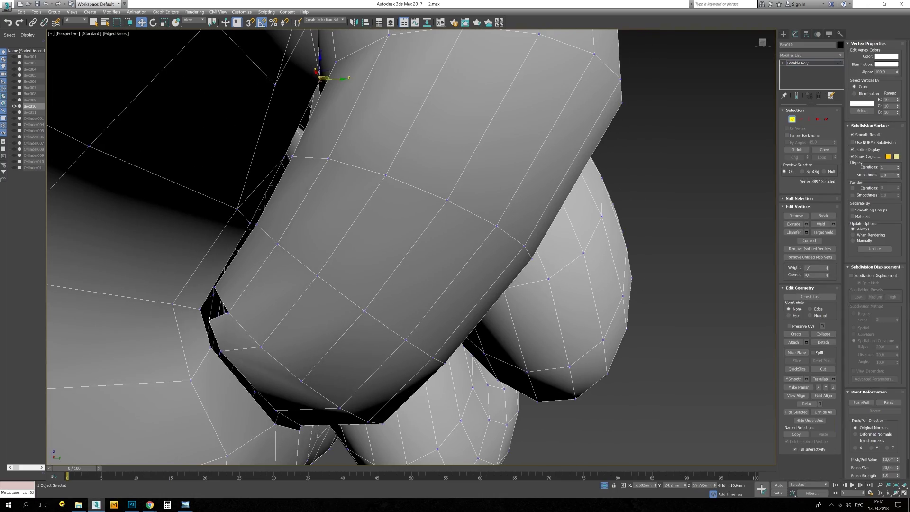
pyautogui.click(415, 274)
# Select more seam vertices to join, toggling wireframe to reveal hidden ones.
pyautogui.keyDown('alt'); pyautogui.moveTo(416, 274); pyautogui.dragTo(399, 329, button='middle'); pyautogui.keyUp('alt')
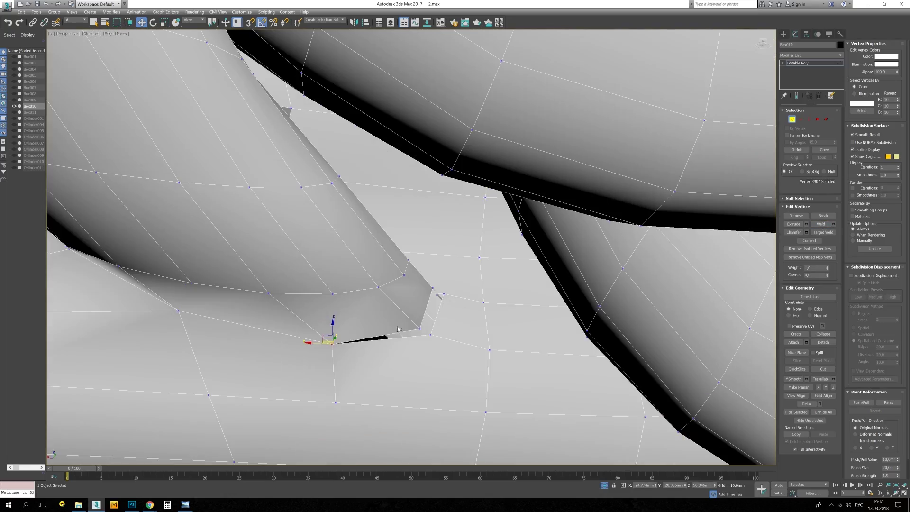
pyautogui.click(419, 329)
pyautogui.scroll(-5, 398, 328)
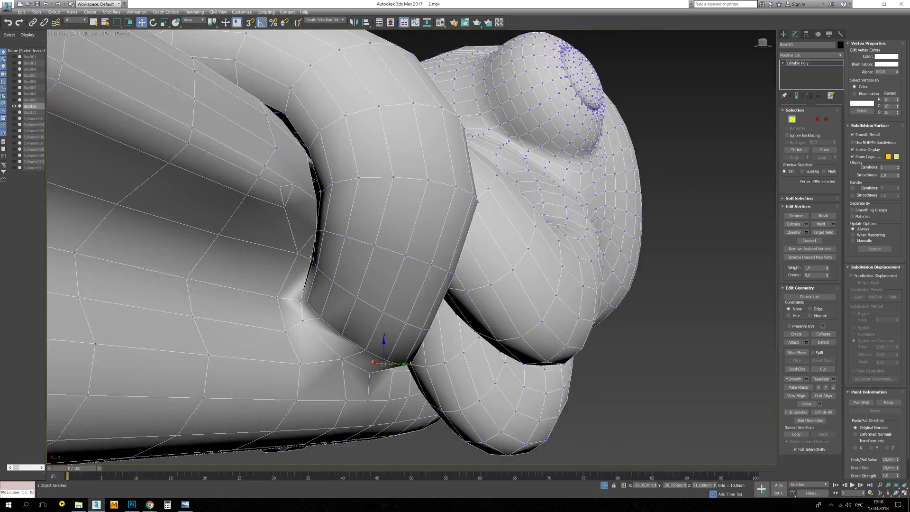
pyautogui.keyDown('ctrl'); pyautogui.click(296, 216); pyautogui.keyUp('ctrl')
pyautogui.press('F3')
pyautogui.press('F3')
pyautogui.press('F3')
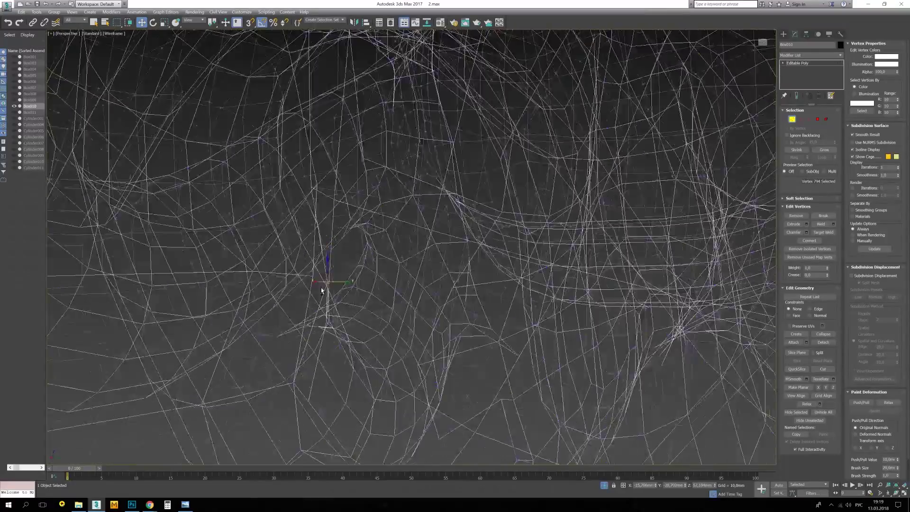
pyautogui.press('F3')
# Select two vertices across the gap at the tentacle's base.
pyautogui.press('4')
pyautogui.moveTo(394, 180); pyautogui.dragTo(272, 211, button='middle')
pyautogui.press('1')
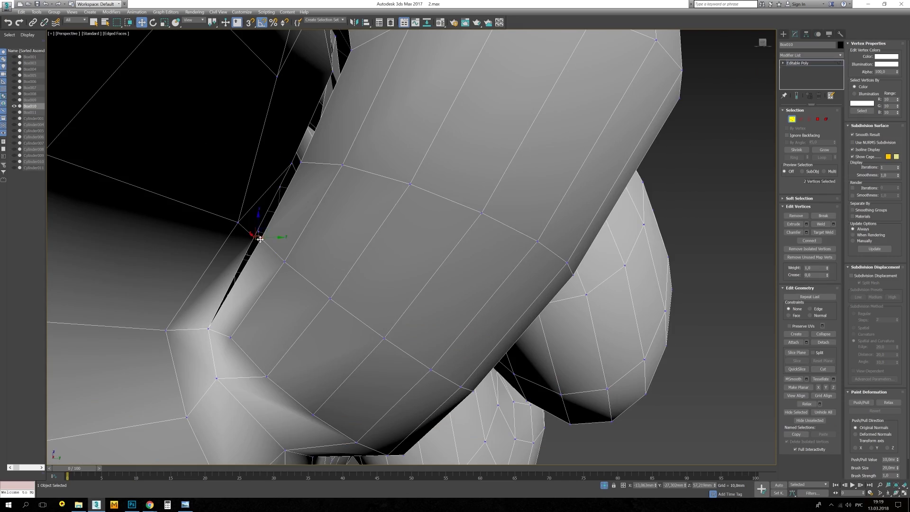
pyautogui.click(272, 212)
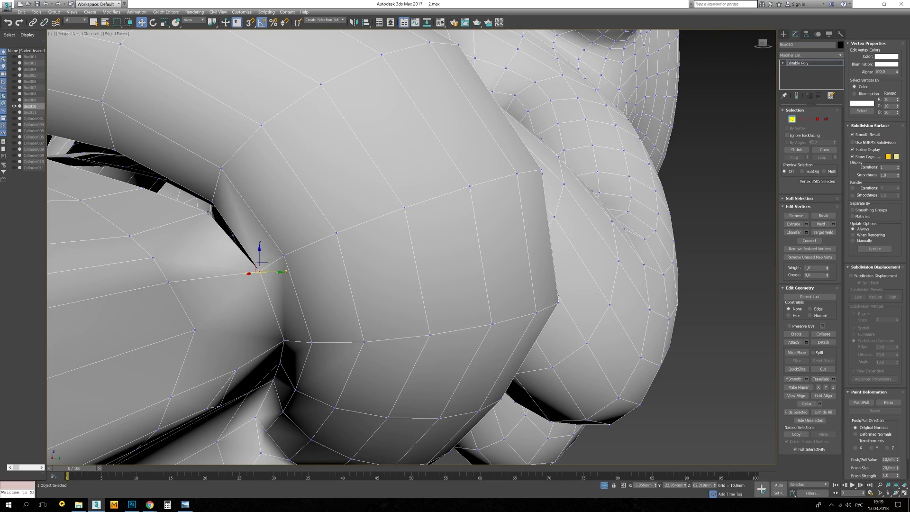
pyautogui.keyDown('ctrl'); pyautogui.click(207, 212); pyautogui.keyUp('ctrl')
pyautogui.scroll(-4, 207, 211)
pyautogui.keyDown('alt'); pyautogui.moveTo(207, 212); pyautogui.dragTo(222, 270, button='middle'); pyautogui.keyUp('alt')
# Select a seam polygon beneath the arm where a gap remains.
pyautogui.scroll(5, 223, 270)
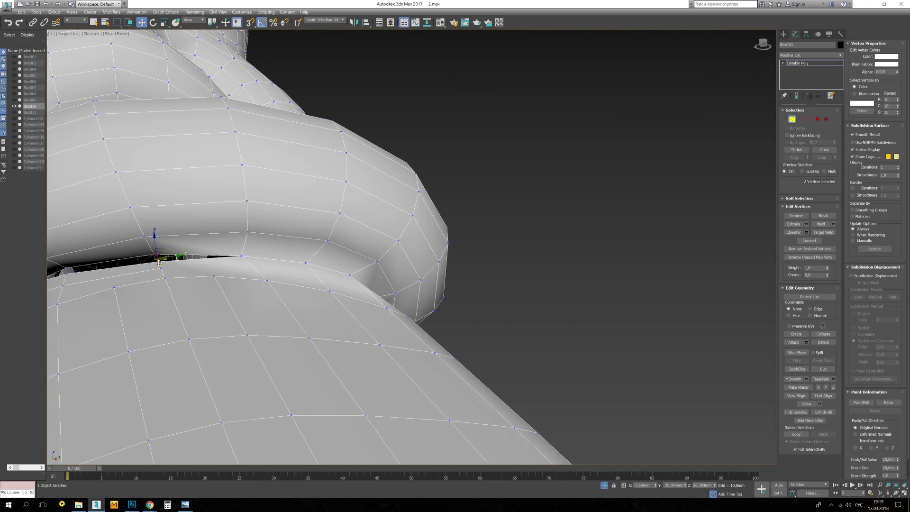
pyautogui.scroll(3, 266, 258)
pyautogui.scroll(3, 301, 203)
pyautogui.press('4')
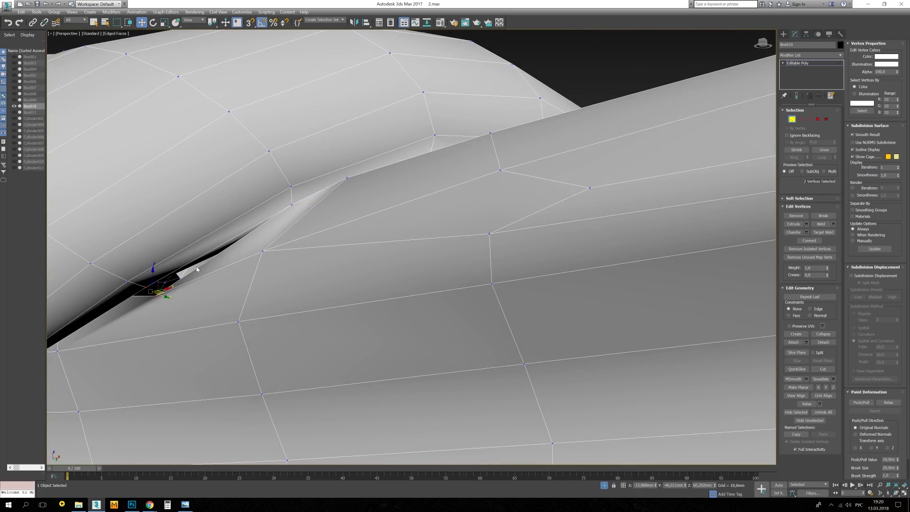
pyautogui.scroll(3, 183, 223)
pyautogui.click(183, 223)
pyautogui.scroll(-2, 175, 248)
pyautogui.scroll(-3, 142, 301)
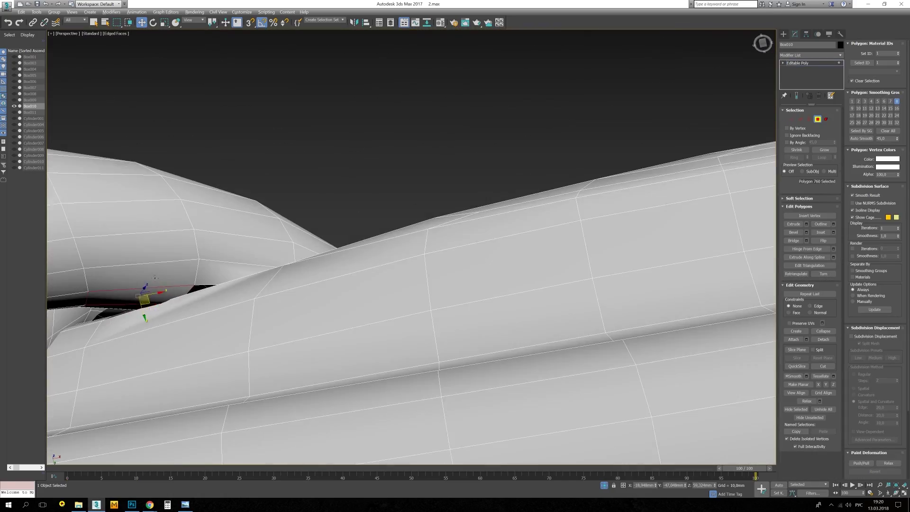
pyautogui.scroll(-2, 146, 305)
# Zoom out to the whole octopus, hide edges and clear the selection.
pyautogui.keyDown('alt'); pyautogui.moveTo(199, 318); pyautogui.dragTo(228, 313, button='middle'); pyautogui.keyUp('alt')
pyautogui.press('4')
pyautogui.press('F4')
pyautogui.scroll(-5, 242, 314)
pyautogui.hotkey('ctrl', 'd')
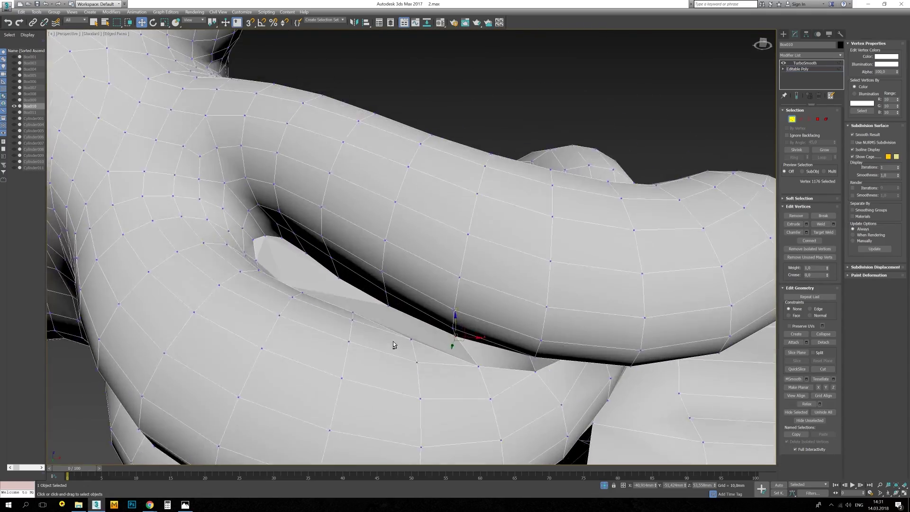
# Cut a new edge across the opening under the looping tentacle.
pyautogui.keyDown('alt'); pyautogui.moveTo(393, 345); pyautogui.dragTo(360, 313, button='middle'); pyautogui.keyUp('alt')
pyautogui.hotkey('alt', 'c')
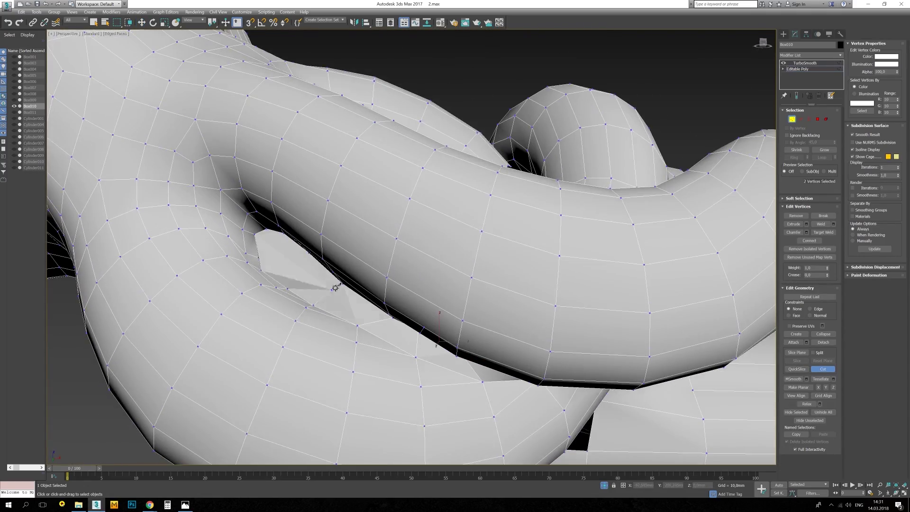
pyautogui.click(360, 317)
pyautogui.moveTo(378, 282)
pyautogui.keyDown('alt'); pyautogui.mouseDown(button='middle')
pyautogui.moveTo(520, 340)
pyautogui.moveTo(417, 378)
pyautogui.moveTo(301, 284)
pyautogui.moveTo(435, 301)
pyautogui.moveTo(301, 229)
pyautogui.moveTo(376, 257)
pyautogui.moveTo(380, 267)
pyautogui.moveTo(355, 246)
pyautogui.moveTo(365, 204)
pyautogui.moveTo(346, 235)
pyautogui.moveTo(327, 244)
pyautogui.moveTo(470, 192)
pyautogui.mouseUp(button='middle'); pyautogui.keyUp('alt')
# Select a new vertex under the tentacle to reposition with Move.
pyautogui.press('w')
pyautogui.click(327, 198)
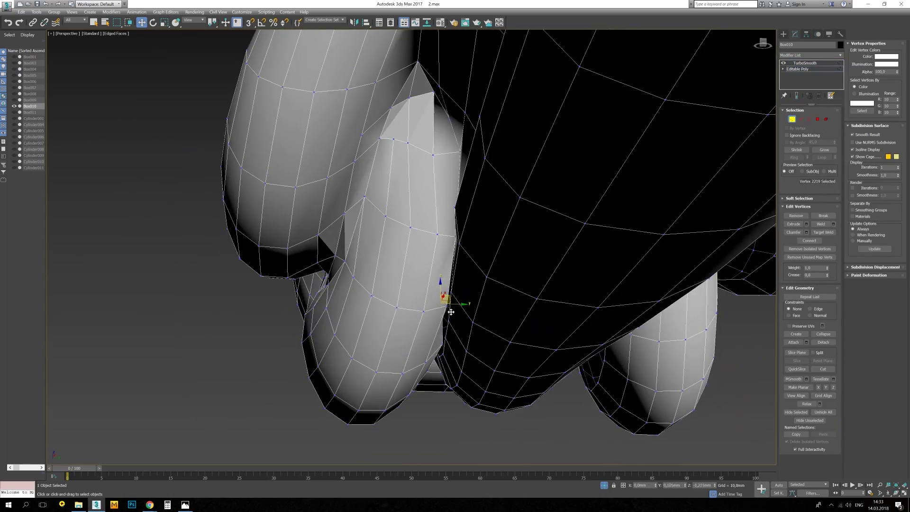
pyautogui.keyDown('alt'); pyautogui.moveTo(451, 312); pyautogui.dragTo(485, 279, button='middle'); pyautogui.keyUp('alt')
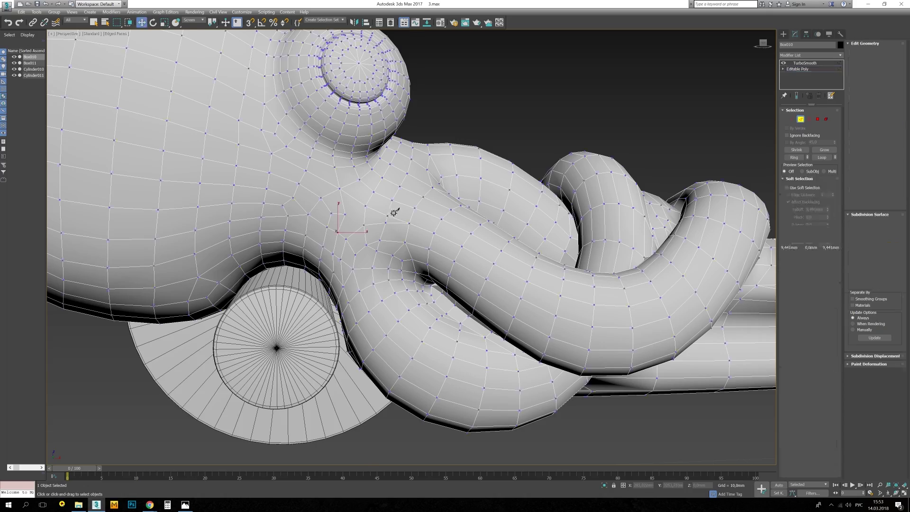
# Orbit above the handle cylinder and begin cutting edges on the tentacle knot.
pyautogui.scroll(3, 389, 206)
pyautogui.scroll(2, 377, 214)
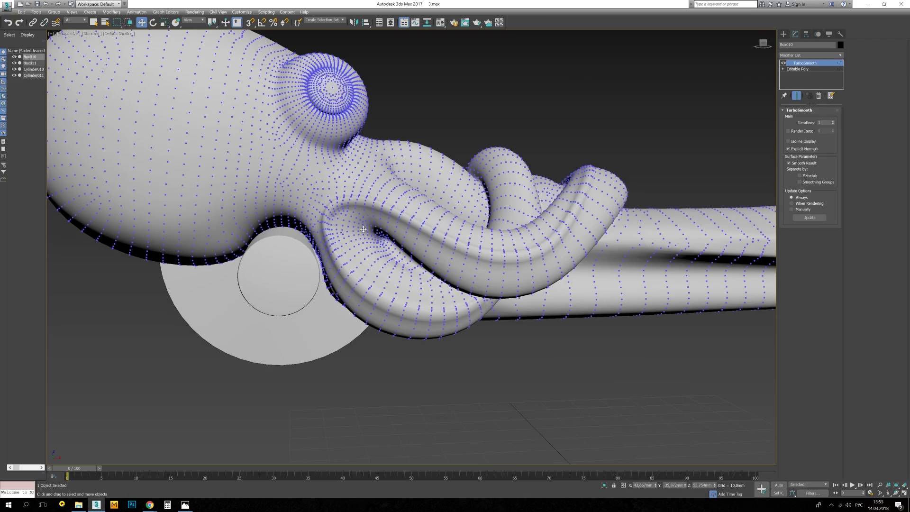
pyautogui.moveTo(364, 229)
pyautogui.keyDown('alt'); pyautogui.mouseDown(button='middle')
pyautogui.moveTo(351, 257)
pyautogui.moveTo(467, 274)
pyautogui.mouseUp(button='middle'); pyautogui.keyUp('alt')
pyautogui.scroll(3, 467, 274)
pyautogui.hotkey('alt', 'c')
pyautogui.scroll(2, 493, 270)
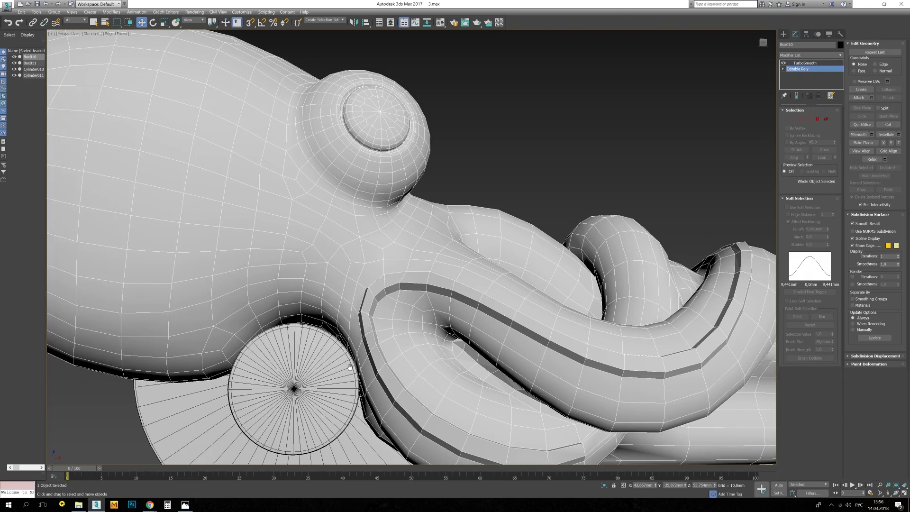
# Switch to four viewports and back, orbiting the perspective view around the octopus.
pyautogui.hotkey('alt', 'w')
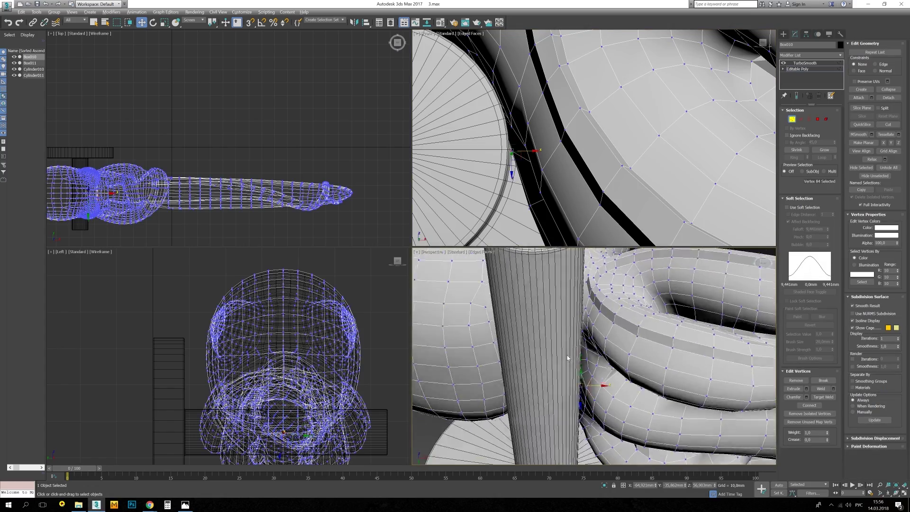
pyautogui.moveTo(569, 358)
pyautogui.keyDown('alt'); pyautogui.mouseDown(button='middle')
pyautogui.moveTo(522, 341)
pyautogui.moveTo(357, 331)
pyautogui.mouseUp(button='middle'); pyautogui.keyUp('alt')
pyautogui.hotkey('alt', 'w')
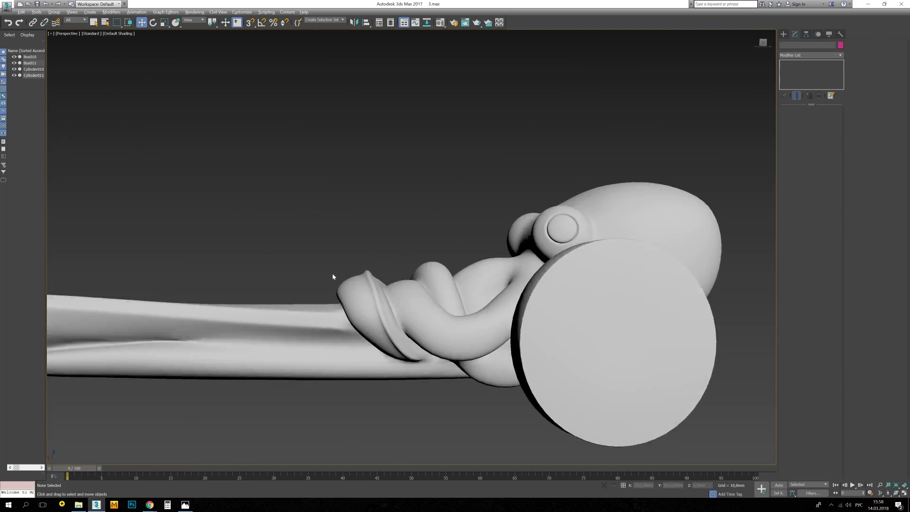
pyautogui.scroll(-3, 334, 277)
pyautogui.moveTo(333, 277)
pyautogui.keyDown('alt'); pyautogui.mouseDown(button='middle')
pyautogui.moveTo(405, 280)
pyautogui.moveTo(376, 300)
pyautogui.moveTo(378, 271)
pyautogui.mouseUp(button='middle'); pyautogui.keyUp('alt')
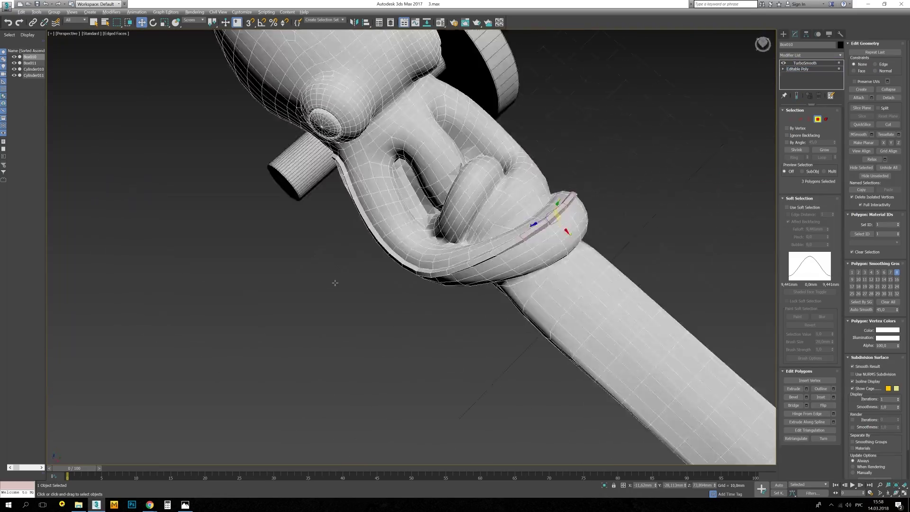
# Isolate Box010 and inspect its vertices and edges, clearing the vertex selection.
pyautogui.hotkey('alt', 'q')
pyautogui.press('1')
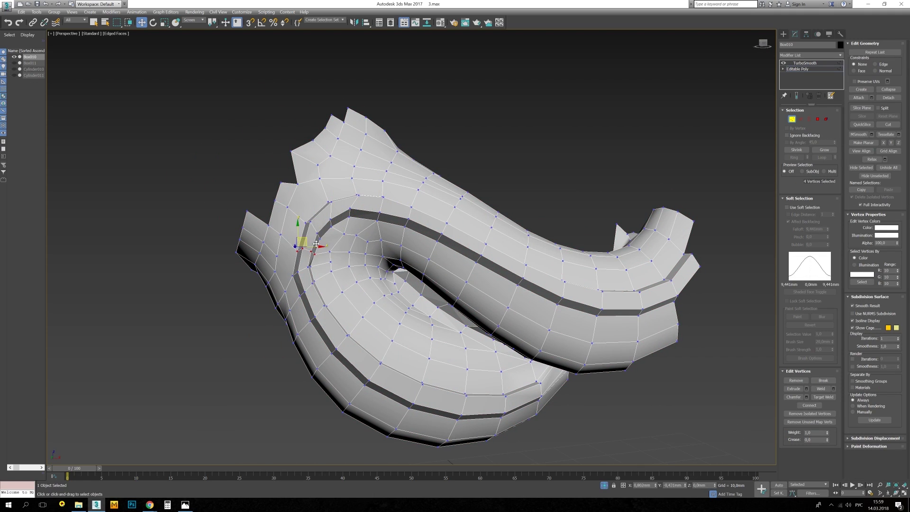
pyautogui.press('2')
pyautogui.scroll(3, 318, 256)
pyautogui.scroll(-3, 323, 260)
pyautogui.scroll(3, 325, 290)
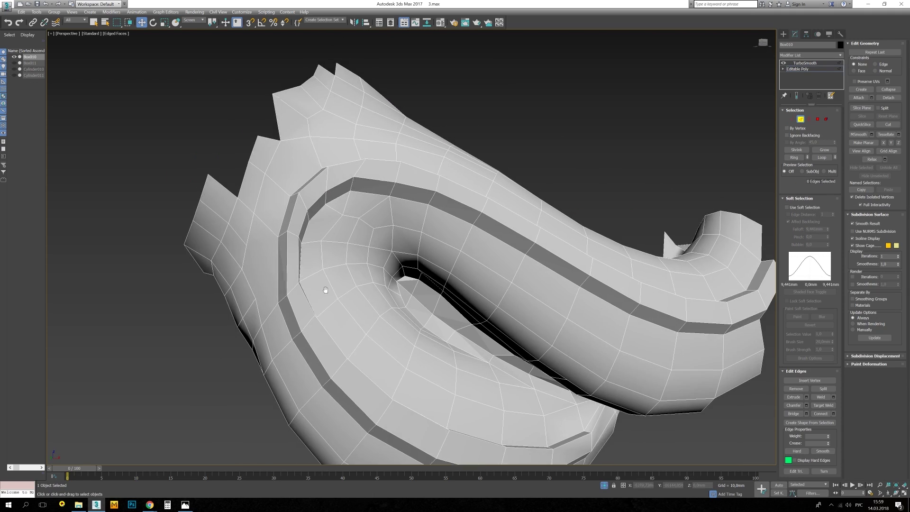
pyautogui.press('1')
pyautogui.scroll(-3, 326, 290)
pyautogui.click(326, 280)
pyautogui.keyDown('alt'); pyautogui.moveTo(326, 279); pyautogui.dragTo(325, 276, button='middle'); pyautogui.keyUp('alt')
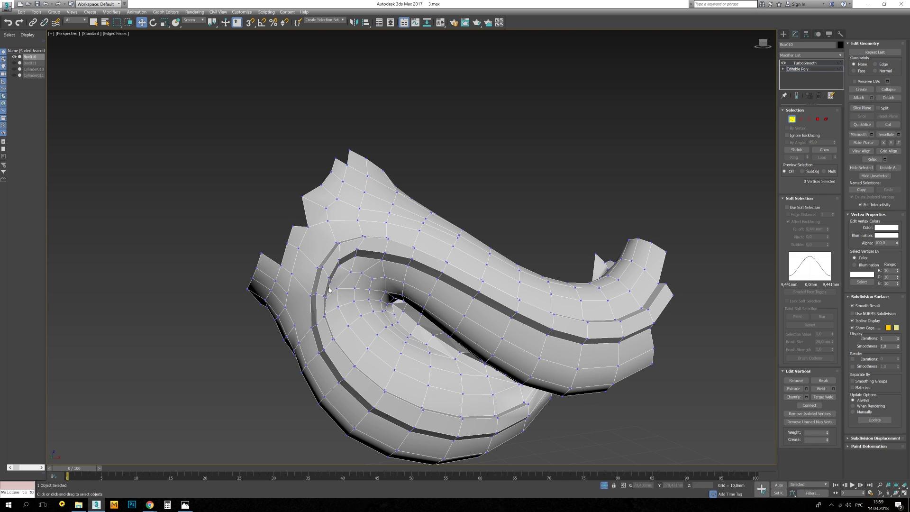
pyautogui.scroll(3, 353, 276)
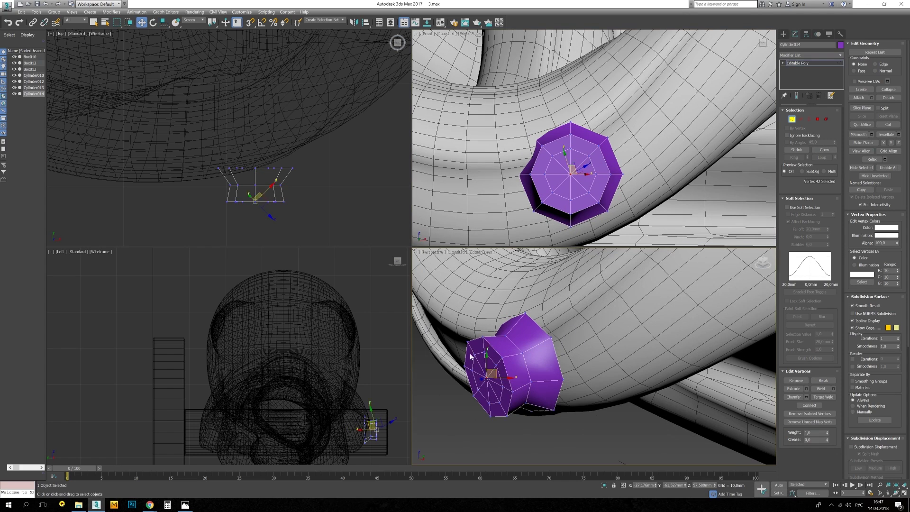
# Add TurboSmooth to the purple cylinder and shift its top vertices in the front view.
pyautogui.click(840, 55)
pyautogui.click(824, 89)
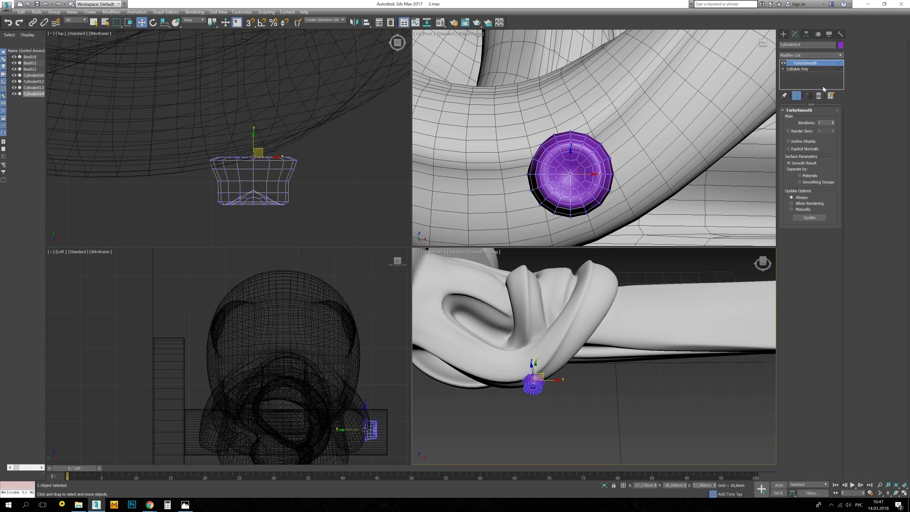
pyautogui.click(798, 69)
pyautogui.press('4')
pyautogui.moveTo(168, 140); pyautogui.dragTo(341, 174)
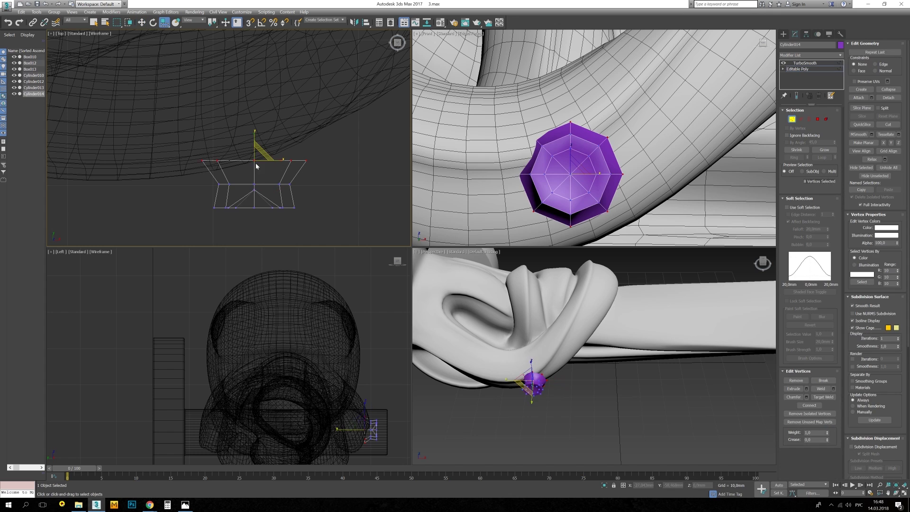
pyautogui.moveTo(593, 176); pyautogui.dragTo(590, 177, button='middle')
# Exit vertex editing and clear the selection.
pyautogui.press('z')
pyautogui.press('w')
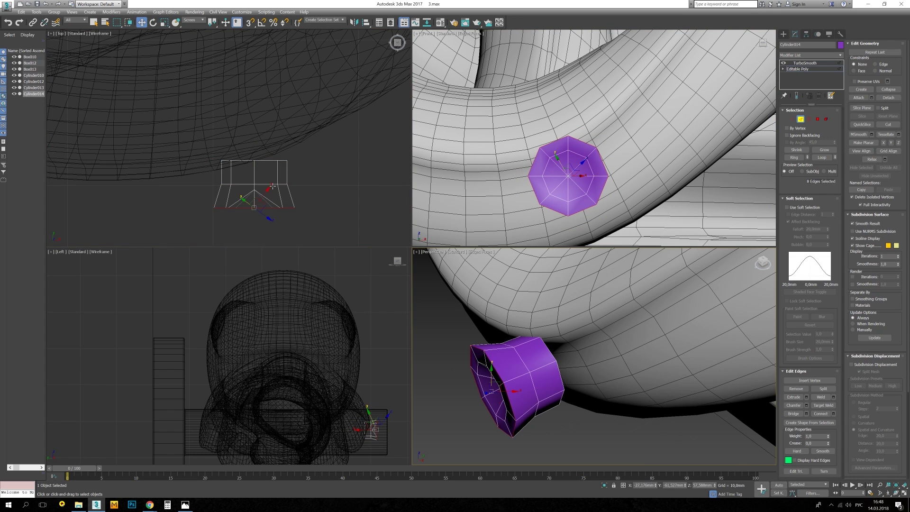
pyautogui.press('1')
pyautogui.hotkey('ctrl', 'd')
pyautogui.scroll(-5, 628, 348)
pyautogui.scroll(5, 628, 348)
# Scale the cylinder's end vertex ring outward to flare the smoothed stud.
pyautogui.click(588, 373)
pyautogui.press('1')
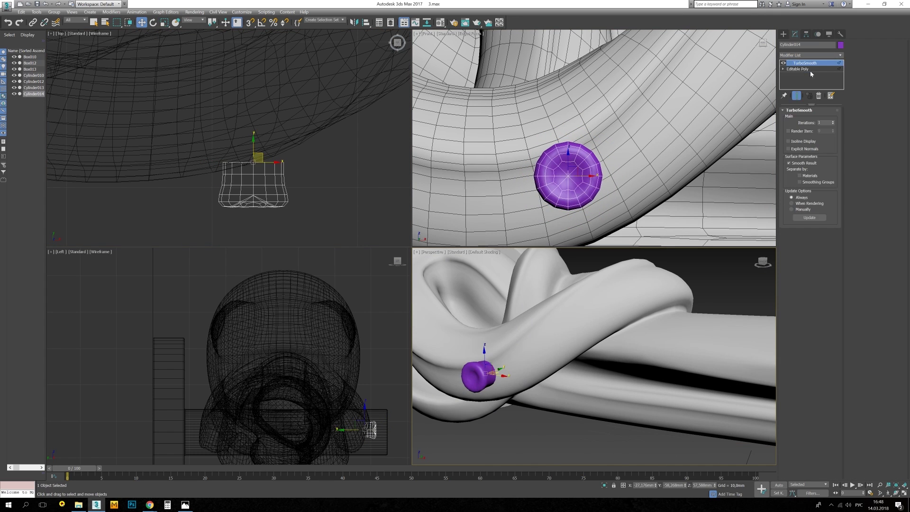
pyautogui.press('r')
pyautogui.moveTo(572, 178); pyautogui.dragTo(562, 184, button='middle')
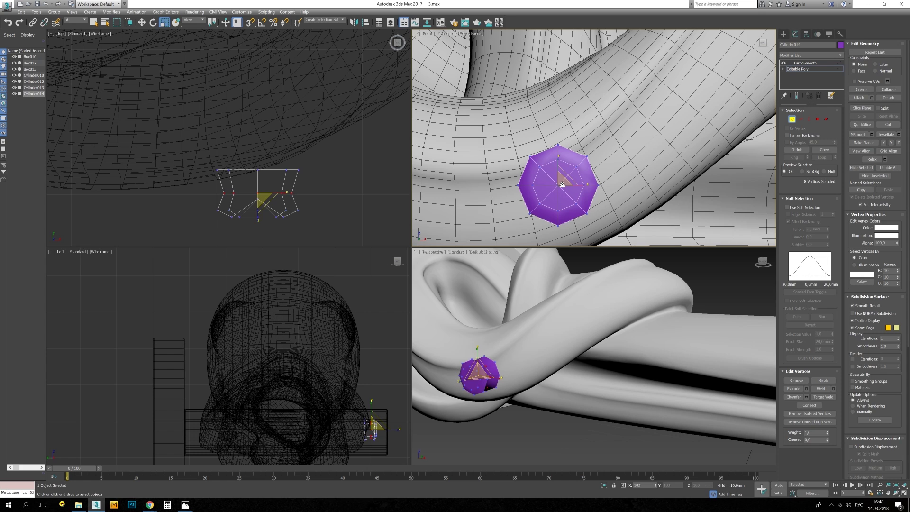
pyautogui.click(806, 62)
pyautogui.scroll(-5, 559, 184)
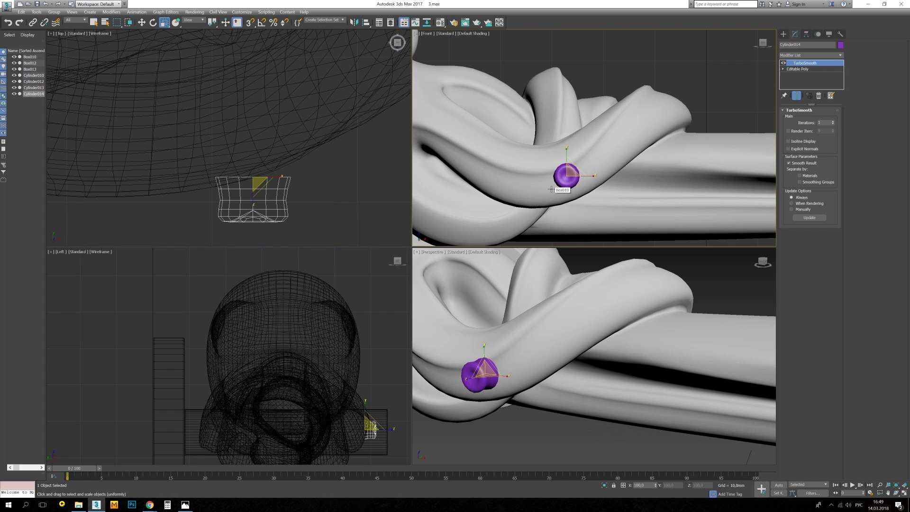
# Maximize the perspective view and check the cylinder's base mesh with Edged Faces.
pyautogui.hotkey('alt', 'w')
pyautogui.press('F4')
pyautogui.scroll(3, 386, 359)
pyautogui.click(798, 69)
pyautogui.press('2')
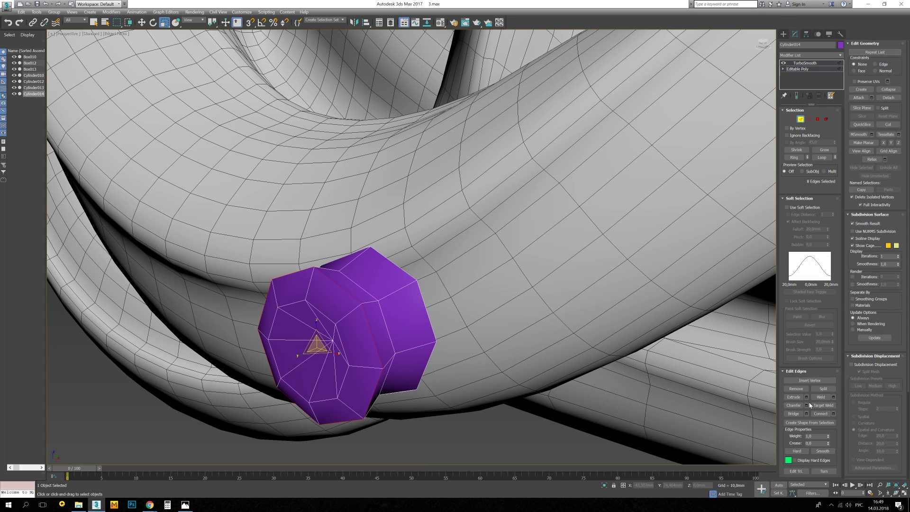
pyautogui.press('F4')
pyautogui.scroll(-3, 410, 307)
pyautogui.scroll(-3, 465, 291)
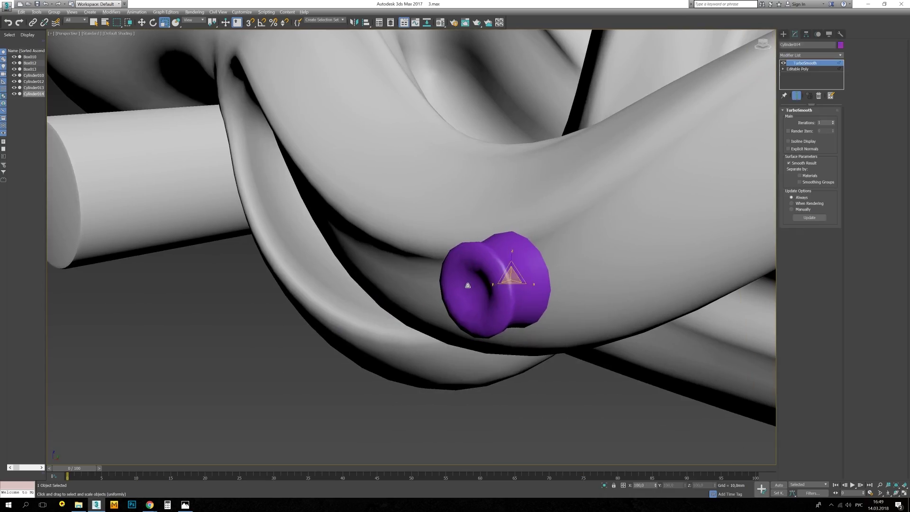
pyautogui.scroll(-5, 465, 291)
pyautogui.click(482, 333)
# Select the purple sucker and display its mesh edges.
pyautogui.click(495, 290)
pyautogui.press('F4')
pyautogui.scroll(4, 474, 304)
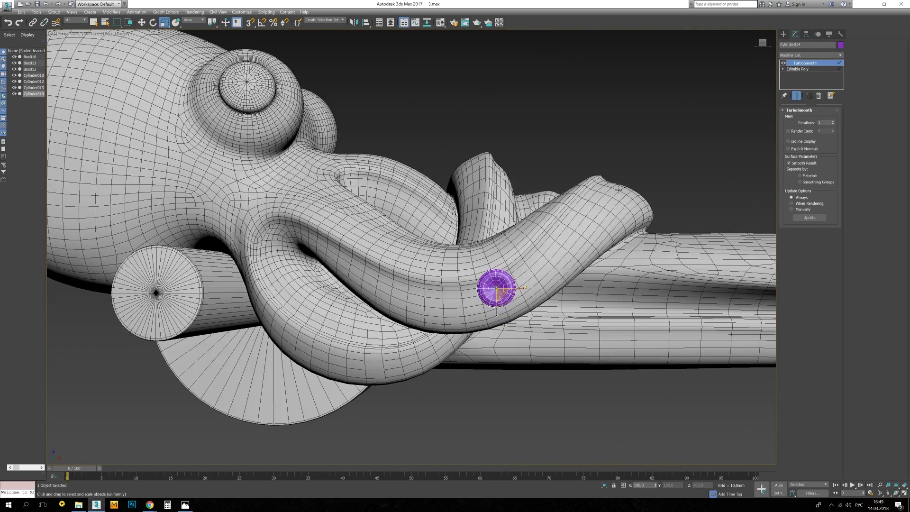
pyautogui.scroll(-4, 474, 304)
pyautogui.scroll(5, 444, 334)
pyautogui.press('w')
# Select the octopus body mesh in vertex mode and orbit out to view the whole model.
pyautogui.click(444, 334)
pyautogui.scroll(3, 436, 260)
pyautogui.press('1')
pyautogui.scroll(3, 452, 276)
pyautogui.hotkey('alt', 'c')
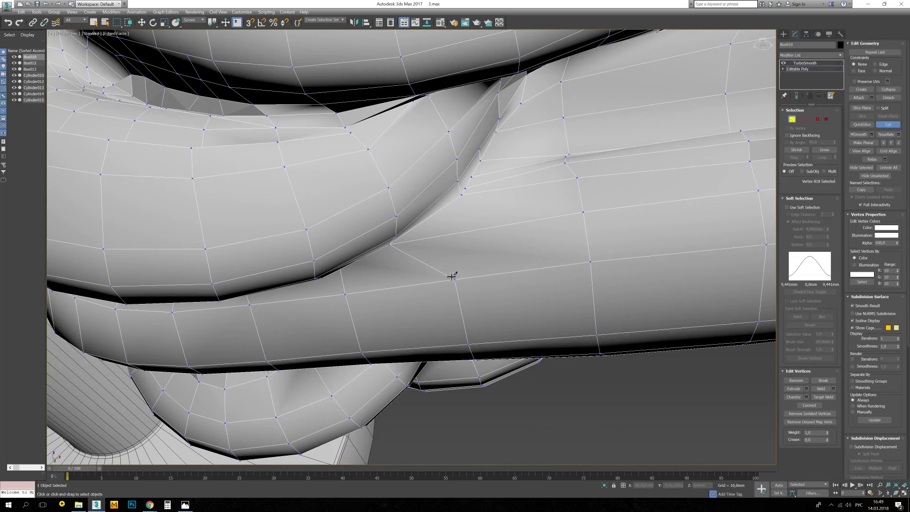
pyautogui.scroll(1, 418, 205)
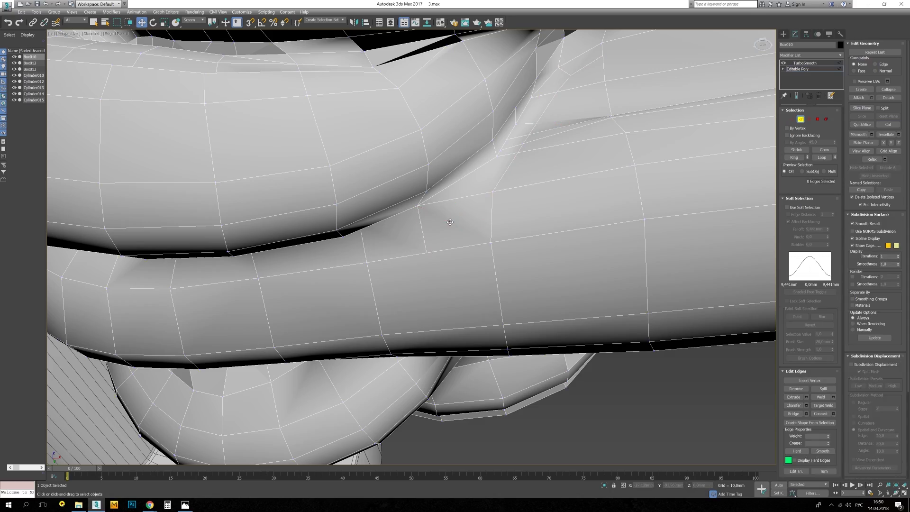
pyautogui.moveTo(450, 222)
pyautogui.keyDown('alt'); pyautogui.mouseDown(button='middle')
pyautogui.moveTo(383, 237)
pyautogui.moveTo(375, 256)
pyautogui.mouseUp(button='middle'); pyautogui.keyUp('alt')
pyautogui.scroll(-5, 375, 256)
# Select the purple sucker and orbit beneath the tentacle loop with edges shown.
pyautogui.press('F4')
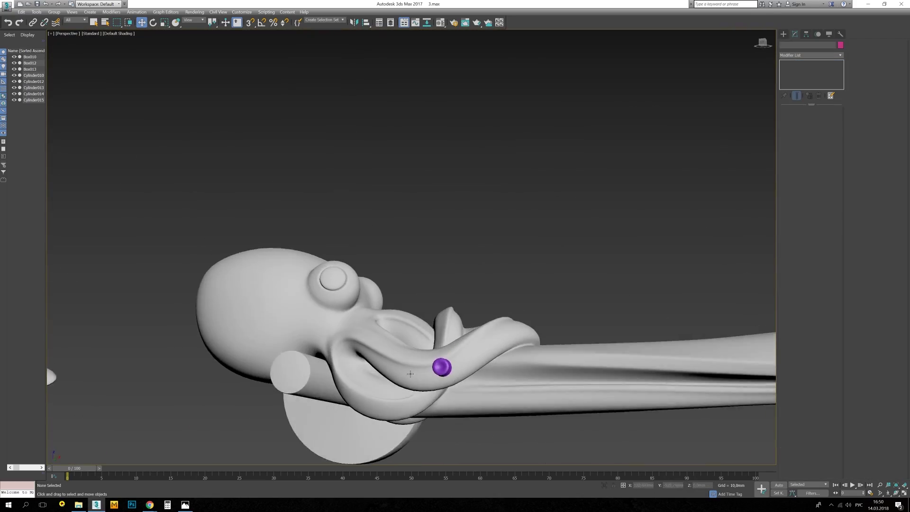
pyautogui.click(442, 368)
pyautogui.scroll(3, 413, 375)
pyautogui.press('F4')
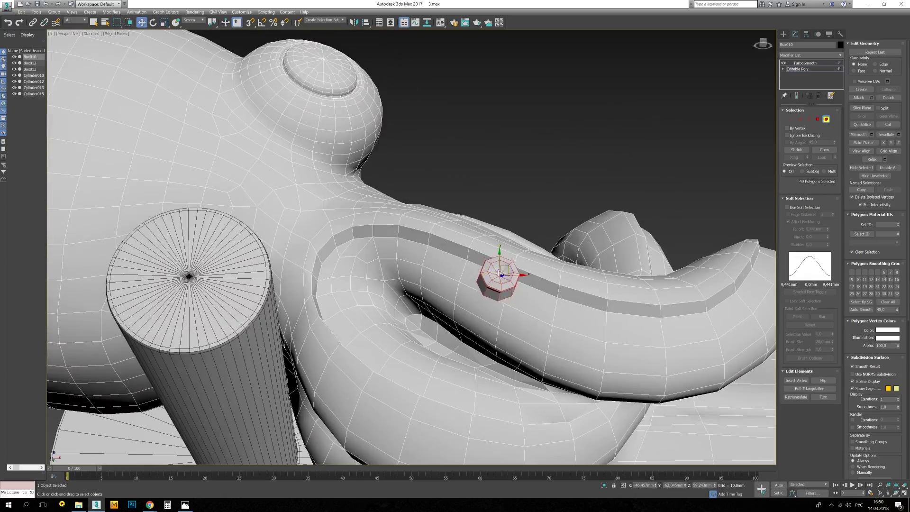
pyautogui.keyDown('alt'); pyautogui.moveTo(512, 278); pyautogui.dragTo(460, 246, button='middle'); pyautogui.keyUp('alt')
pyautogui.press('e')
pyautogui.moveTo(428, 214)
pyautogui.keyDown('alt'); pyautogui.mouseDown(button='middle')
pyautogui.moveTo(450, 211)
pyautogui.moveTo(431, 204)
pyautogui.moveTo(426, 259)
pyautogui.mouseUp(button='middle'); pyautogui.keyUp('alt')
pyautogui.press('w')
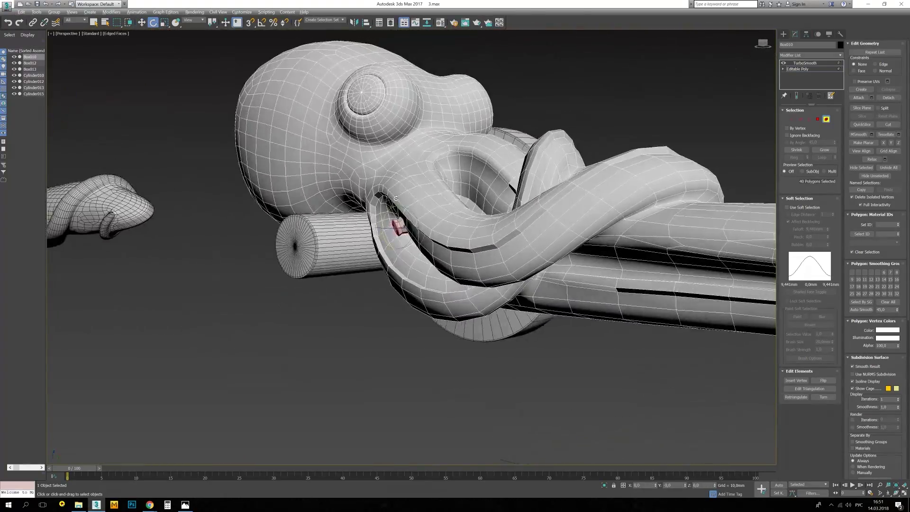
pyautogui.press('w')
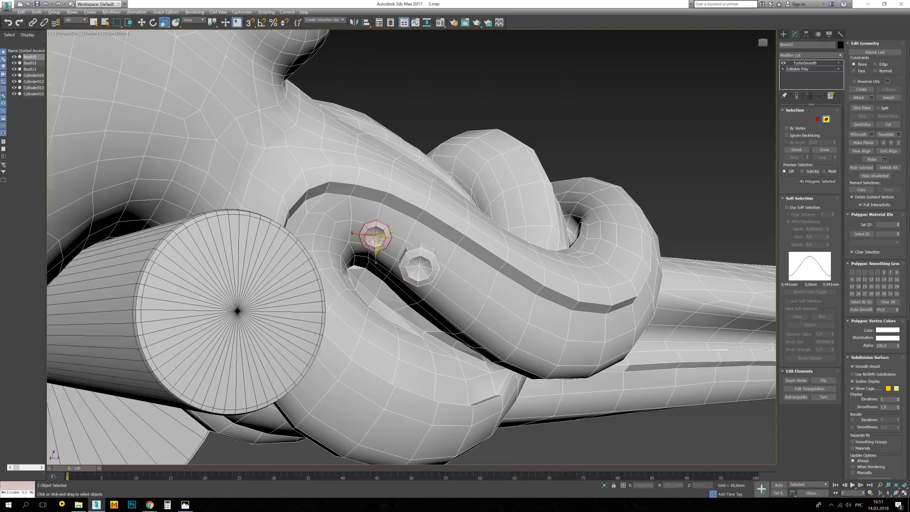
# Switch to Element level and select the whole octagonal sucker.
pyautogui.moveTo(380, 240)
pyautogui.keyDown('alt'); pyautogui.mouseDown(button='middle')
pyautogui.moveTo(476, 283)
pyautogui.moveTo(447, 317)
pyautogui.mouseUp(button='middle'); pyautogui.keyUp('alt')
pyautogui.press('w')
pyautogui.press('3')
pyautogui.press('F3')
pyautogui.press('F3')
pyautogui.press('5')
pyautogui.click(381, 264)
pyautogui.keyDown('alt'); pyautogui.moveTo(382, 264); pyautogui.dragTo(312, 140, button='middle'); pyautogui.keyUp('alt')
pyautogui.keyDown('alt'); pyautogui.moveTo(382, 181); pyautogui.dragTo(377, 195, button='middle'); pyautogui.keyUp('alt')
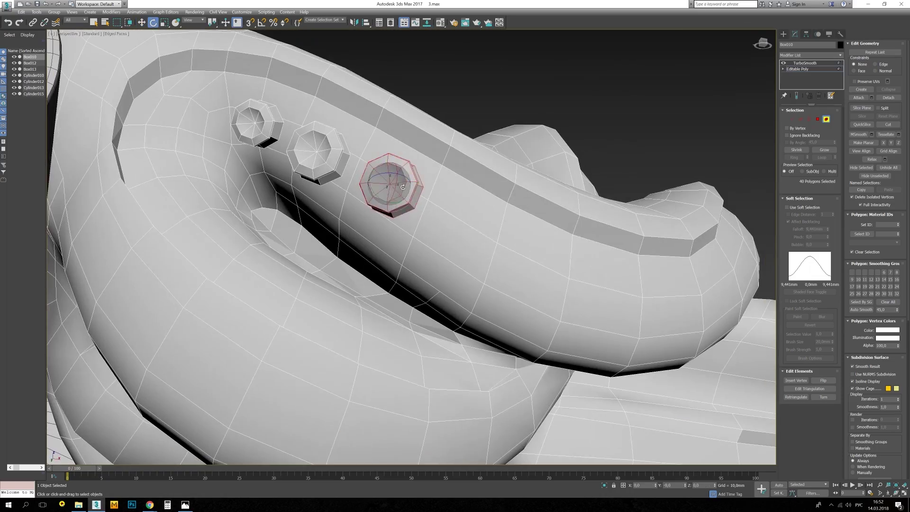
# Clone the sucker twice as new elements, rotating and moving each copy along the tentacle.
pyautogui.press('e')
pyautogui.click(484, 259)
pyautogui.keyDown('alt'); pyautogui.moveTo(488, 260); pyautogui.dragTo(414, 209, button='middle'); pyautogui.keyUp('alt')
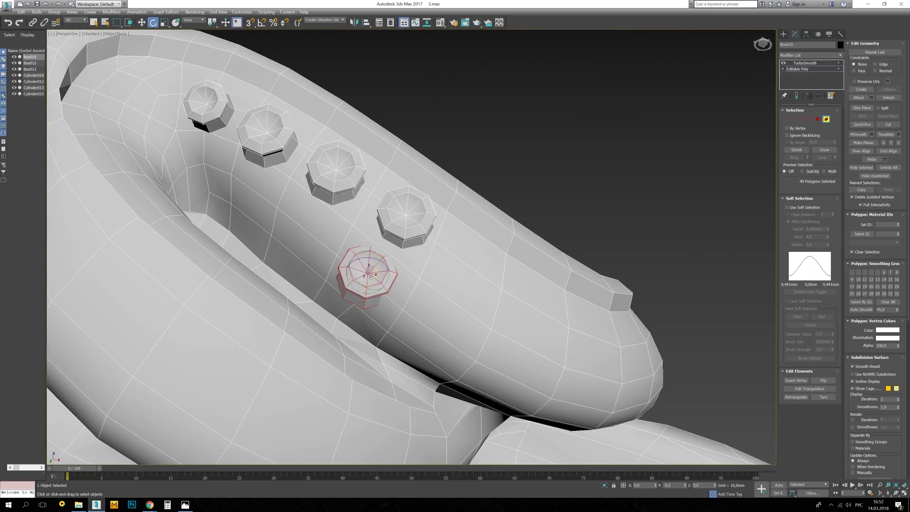
pyautogui.moveTo(370, 277)
pyautogui.keyDown('alt'); pyautogui.mouseDown(button='middle')
pyautogui.moveTo(366, 265)
pyautogui.moveTo(350, 278)
pyautogui.moveTo(286, 241)
pyautogui.moveTo(266, 184)
pyautogui.moveTo(308, 260)
pyautogui.moveTo(314, 249)
pyautogui.mouseUp(button='middle'); pyautogui.keyUp('alt')
pyautogui.press('r')
pyautogui.press('w')
pyautogui.press('e')
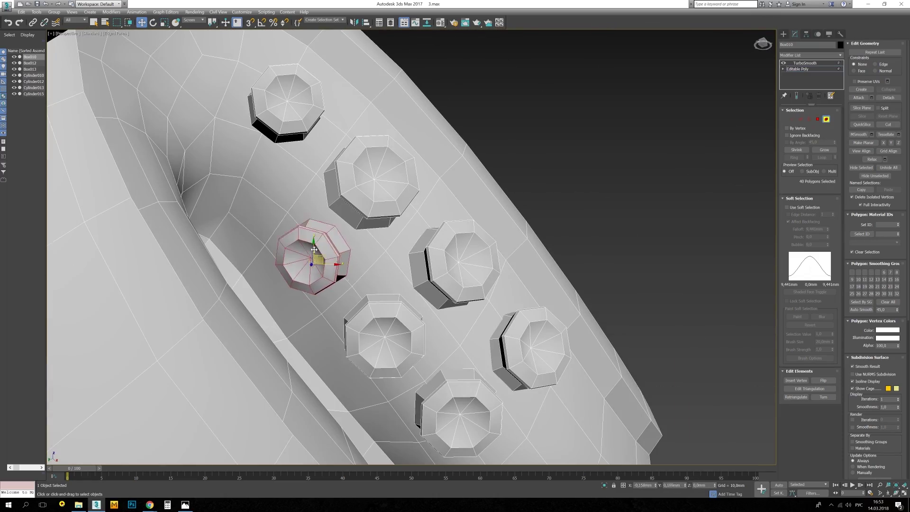
pyautogui.press('Return')
# Rotate and position the latest sucker copy along the arm's underside.
pyautogui.moveTo(448, 266)
pyautogui.keyDown('alt'); pyautogui.mouseDown(button='middle')
pyautogui.moveTo(457, 279)
pyautogui.moveTo(261, 249)
pyautogui.mouseUp(button='middle'); pyautogui.keyUp('alt')
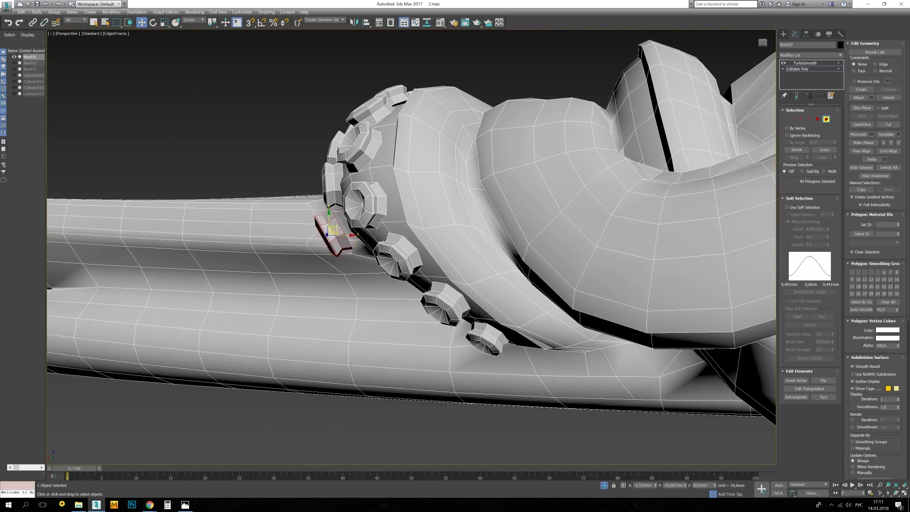
pyautogui.moveTo(336, 228)
pyautogui.keyDown('alt'); pyautogui.mouseDown(button='middle')
pyautogui.moveTo(387, 302)
pyautogui.moveTo(387, 288)
pyautogui.mouseUp(button='middle'); pyautogui.keyUp('alt')
pyautogui.scroll(2, 387, 301)
pyautogui.press('e')
pyautogui.moveTo(357, 333)
pyautogui.keyDown('alt'); pyautogui.mouseDown(button='middle')
pyautogui.moveTo(358, 361)
pyautogui.moveTo(350, 362)
pyautogui.mouseUp(button='middle'); pyautogui.keyUp('alt')
pyautogui.press('w')
# Clear the selection and zoom out to view the whole smoothed octopus with its suckers.
pyautogui.scroll(-3, 350, 362)
pyautogui.hotkey('ctrl', 'd')
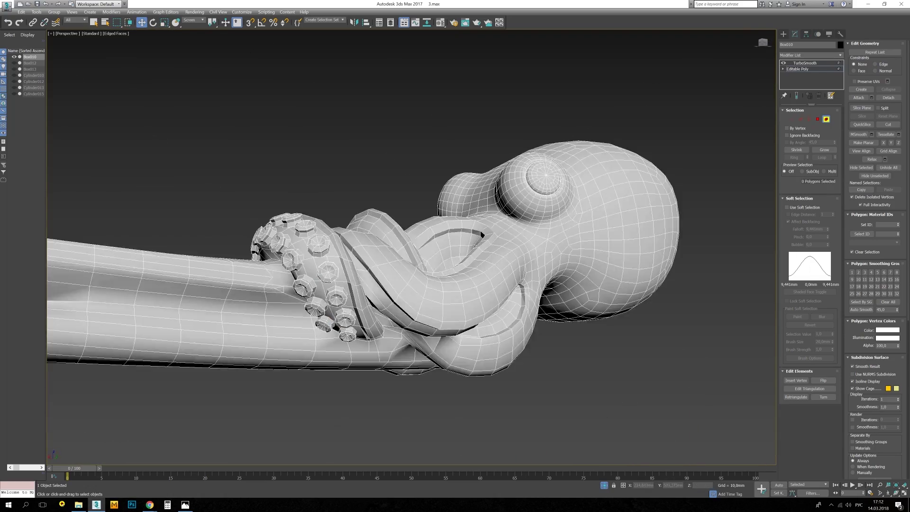
pyautogui.keyDown('alt'); pyautogui.moveTo(223, 342); pyautogui.dragTo(215, 333, button='middle'); pyautogui.keyUp('alt')
pyautogui.press('F4')
pyautogui.click(214, 332)
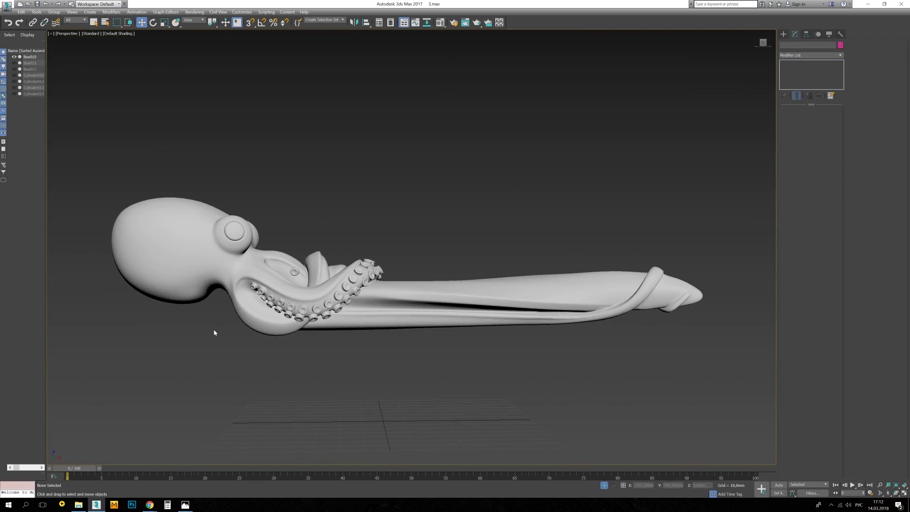
# Show the mesh edges and zoom in on the suckers along the tentacle band.
pyautogui.hotkey('ctrl', 'z')
pyautogui.press('F4')
pyautogui.hotkey('shift', 'z')
pyautogui.hotkey('shift', 'z')
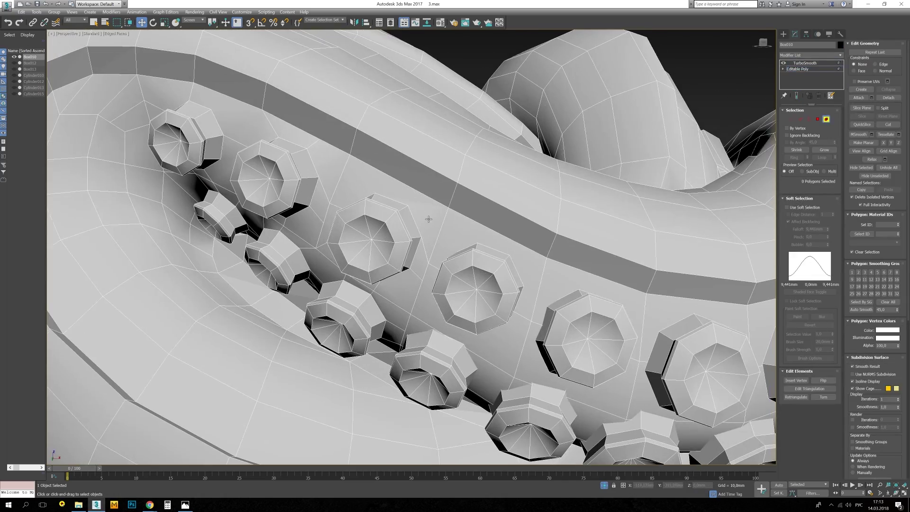
pyautogui.hotkey('shift', 'z')
pyautogui.hotkey('shift', 'z')
pyautogui.scroll(3, 338, 262)
pyautogui.hotkey('alt', 'c')
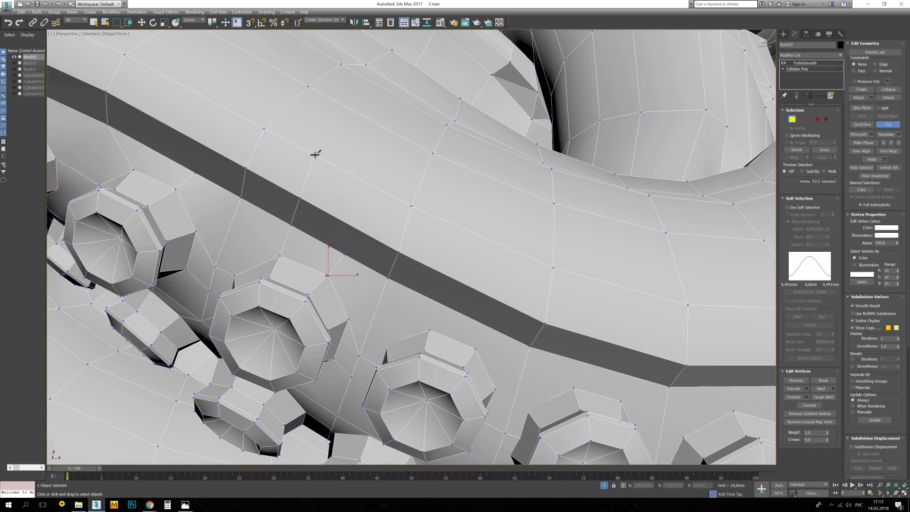
pyautogui.keyDown('alt'); pyautogui.moveTo(315, 154); pyautogui.dragTo(369, 309, button='middle'); pyautogui.keyUp('alt')
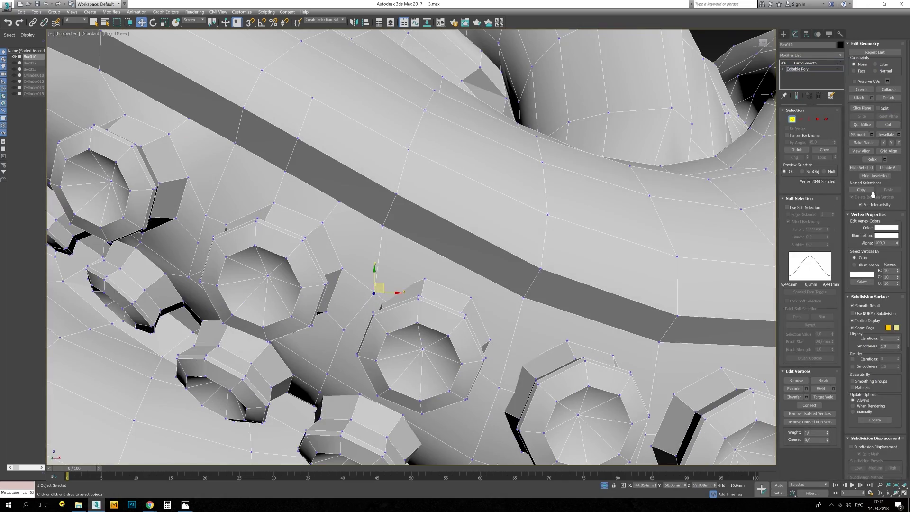
pyautogui.hotkey('alt', 'c')
# Cut a new edge from a vertex beside the first sucker to the neighbouring edge.
pyautogui.click(335, 283)
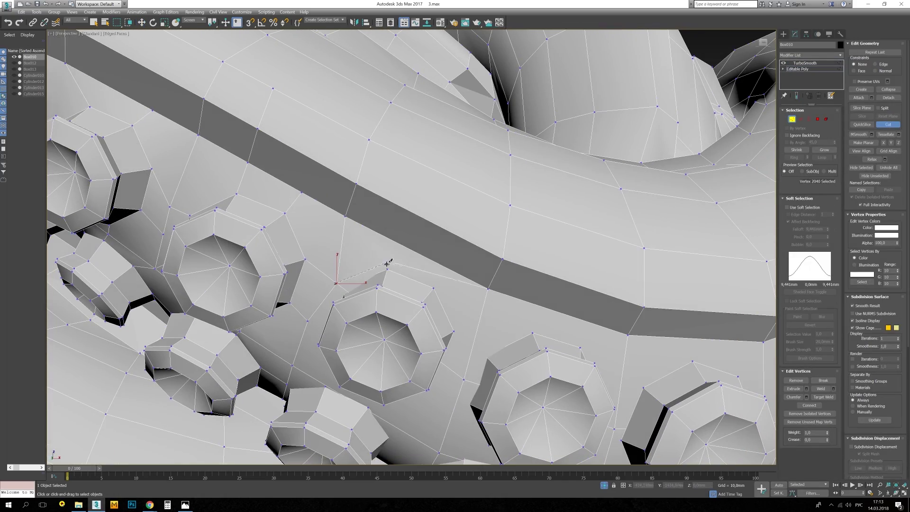
pyautogui.click(475, 340)
pyautogui.moveTo(474, 340)
pyautogui.keyDown('alt'); pyautogui.mouseDown(button='middle')
pyautogui.moveTo(429, 331)
pyautogui.moveTo(396, 284)
pyautogui.mouseUp(button='middle'); pyautogui.keyUp('alt')
pyautogui.scroll(3, 431, 340)
pyautogui.press('1')
pyautogui.hotkey('alt', 'c')
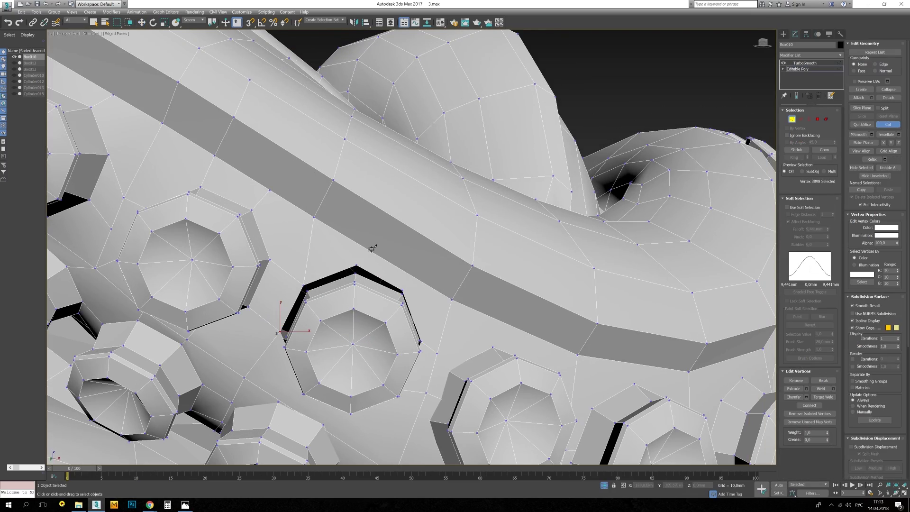
# Select the vertices beside the sucker and weld them together.
pyautogui.moveTo(334, 194)
pyautogui.mouseDown(button='middle')
pyautogui.moveTo(308, 194)
pyautogui.moveTo(362, 202)
pyautogui.mouseUp(button='middle')
pyautogui.press('w')
pyautogui.click(305, 193)
pyautogui.scroll(3, 332, 199)
pyautogui.moveTo(433, 278); pyautogui.dragTo(416, 313, button='middle')
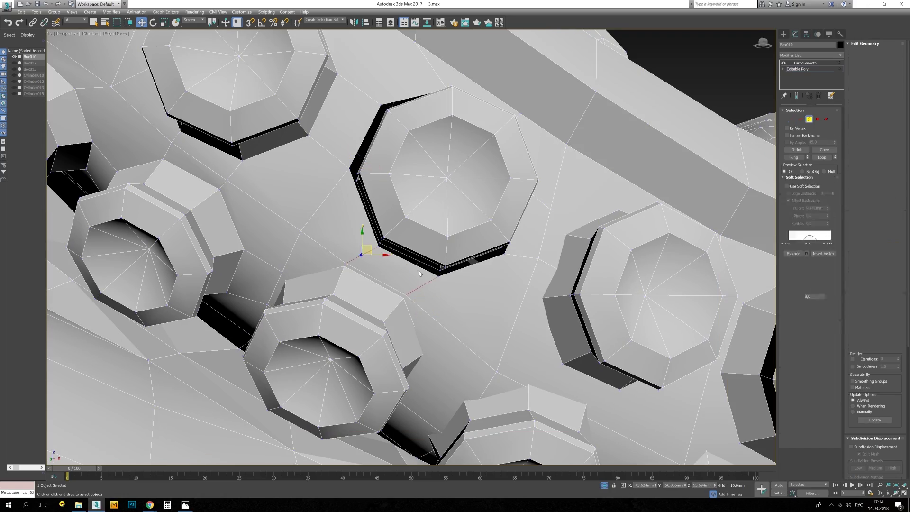
pyautogui.keyDown('alt'); pyautogui.moveTo(835, 389); pyautogui.dragTo(846, 386, button='middle'); pyautogui.keyUp('alt')
pyautogui.click(415, 274)
pyautogui.scroll(-3, 427, 237)
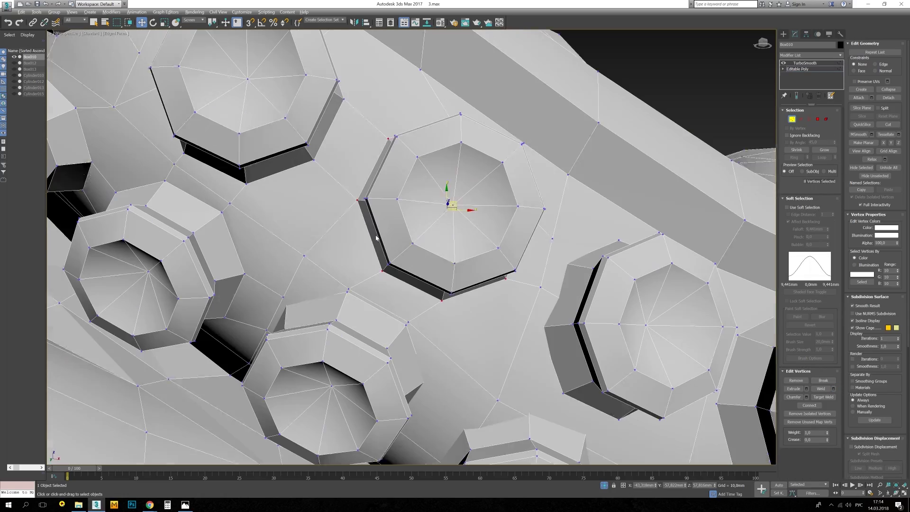
# Cut another edge beside the next sucker's octagonal inset.
pyautogui.moveTo(309, 291)
pyautogui.mouseDown(button='middle')
pyautogui.moveTo(454, 234)
pyautogui.moveTo(403, 213)
pyautogui.mouseUp(button='middle')
pyautogui.scroll(3, 499, 222)
pyautogui.scroll(-2, 499, 222)
pyautogui.hotkey('alt', 'c')
pyautogui.scroll(2, 369, 276)
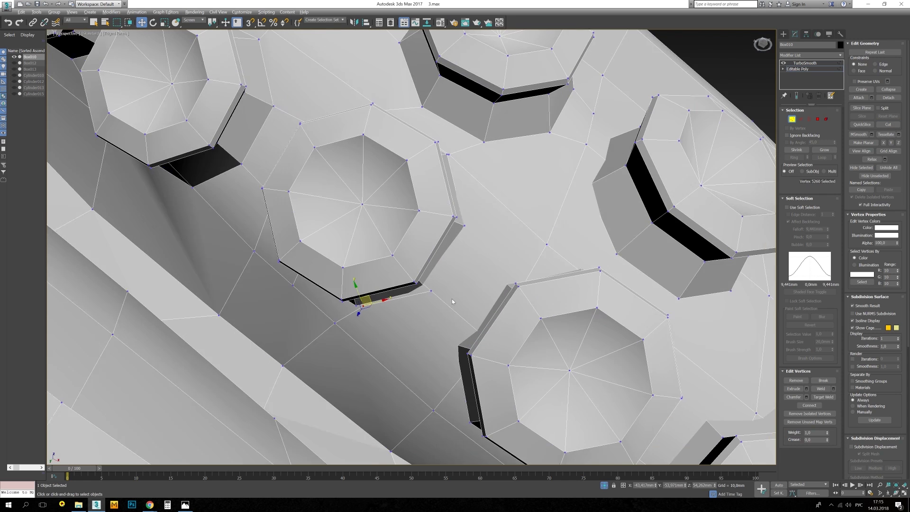
pyautogui.keyDown('alt'); pyautogui.moveTo(370, 276); pyautogui.dragTo(464, 240, button='middle'); pyautogui.keyUp('alt')
pyautogui.click(501, 272)
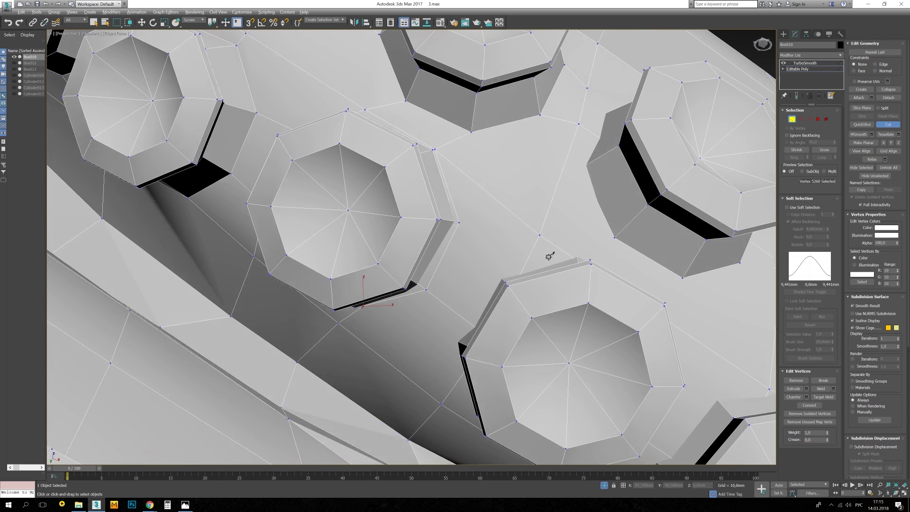
pyautogui.press('w')
pyautogui.keyDown('alt'); pyautogui.moveTo(502, 272); pyautogui.dragTo(507, 196, button='middle'); pyautogui.keyUp('alt')
# Make a further cut around the suckers at vertex level.
pyautogui.press('4')
pyautogui.moveTo(485, 272)
pyautogui.keyDown('alt'); pyautogui.mouseDown(button='middle')
pyautogui.moveTo(315, 397)
pyautogui.moveTo(301, 274)
pyautogui.moveTo(203, 311)
pyautogui.mouseUp(button='middle'); pyautogui.keyUp('alt')
pyautogui.click(792, 120)
pyautogui.moveTo(405, 293)
pyautogui.keyDown('alt'); pyautogui.mouseDown(button='middle')
pyautogui.moveTo(376, 331)
pyautogui.moveTo(375, 308)
pyautogui.moveTo(394, 285)
pyautogui.moveTo(415, 302)
pyautogui.moveTo(309, 278)
pyautogui.mouseUp(button='middle'); pyautogui.keyUp('alt')
pyautogui.hotkey('alt', 'c')
pyautogui.press('w')
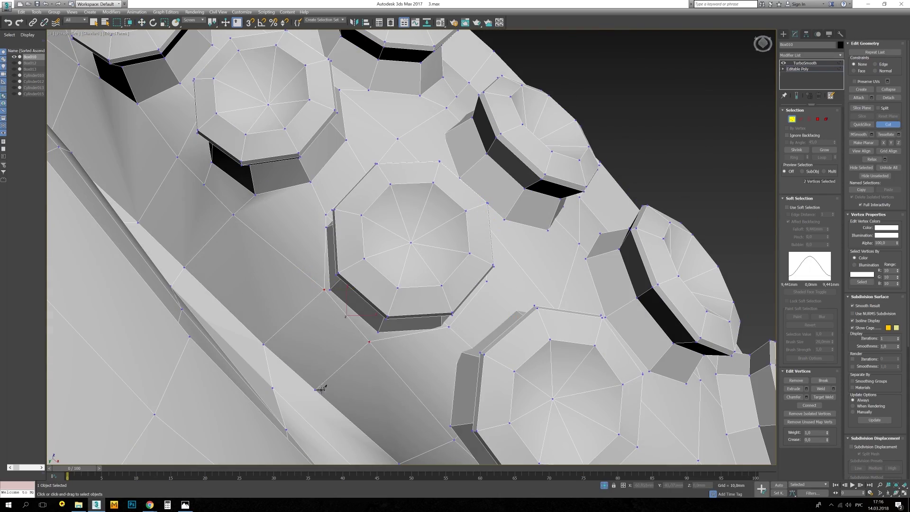
pyautogui.keyDown('alt'); pyautogui.moveTo(370, 330); pyautogui.dragTo(773, 140, button='middle'); pyautogui.keyUp('alt')
# Add a cut vertex beside the next sucker and finish that cut.
pyautogui.press('3')
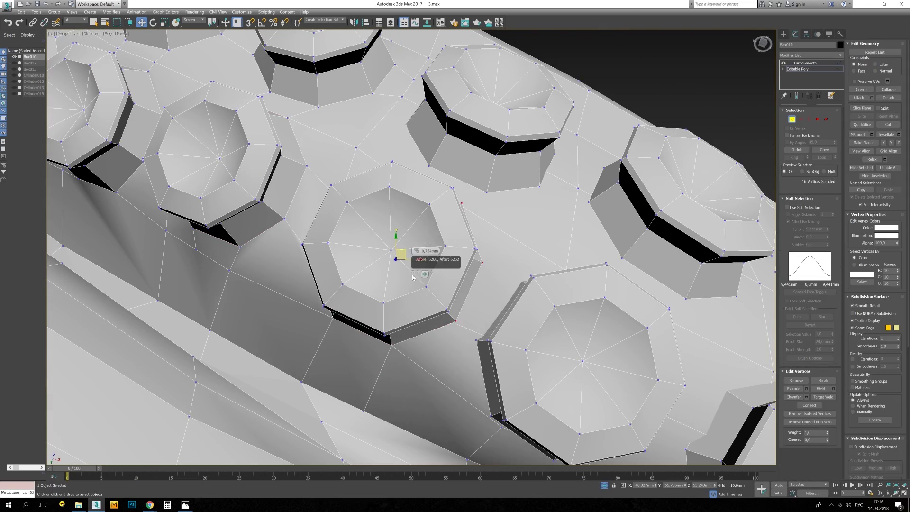
pyautogui.keyDown('alt'); pyautogui.moveTo(412, 278); pyautogui.dragTo(365, 200, button='middle'); pyautogui.keyUp('alt')
pyautogui.press('2')
pyautogui.keyDown('alt'); pyautogui.moveTo(408, 222); pyautogui.dragTo(316, 328, button='middle'); pyautogui.keyUp('alt')
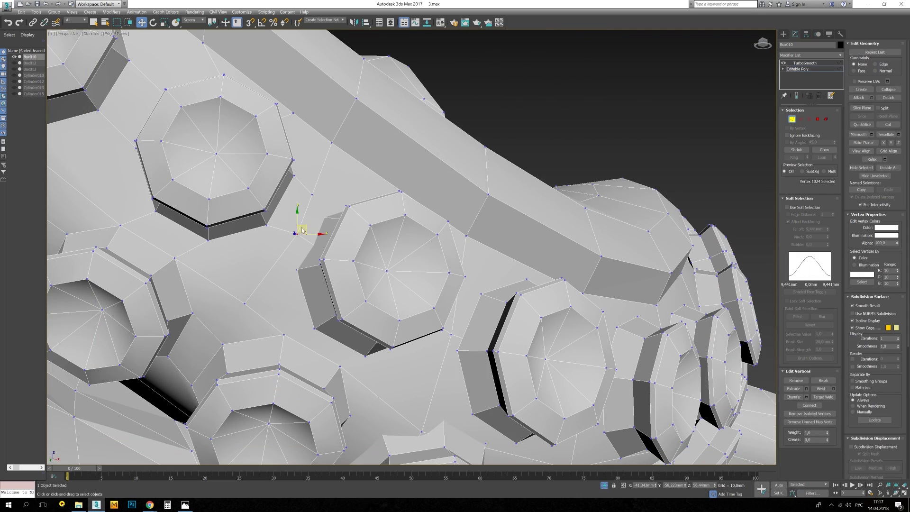
pyautogui.moveTo(302, 230)
pyautogui.keyDown('alt'); pyautogui.mouseDown(button='middle')
pyautogui.moveTo(311, 183)
pyautogui.moveTo(311, 208)
pyautogui.mouseUp(button='middle'); pyautogui.keyUp('alt')
pyautogui.hotkey('alt', 'c')
pyautogui.click(468, 253)
pyautogui.rightClick(469, 253)
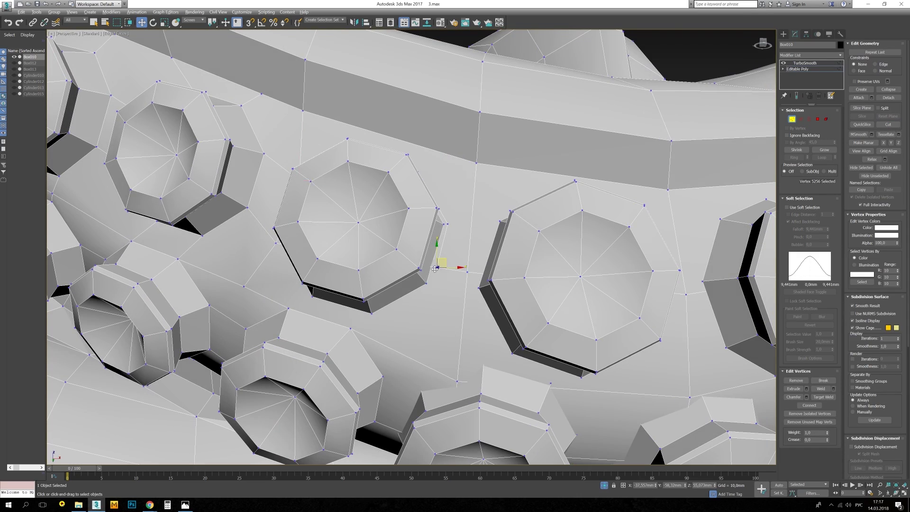
pyautogui.keyDown('alt'); pyautogui.moveTo(468, 253); pyautogui.dragTo(436, 266, button='middle'); pyautogui.keyUp('alt')
pyautogui.moveTo(322, 285)
pyautogui.keyDown('alt'); pyautogui.mouseDown(button='middle')
pyautogui.moveTo(332, 299)
pyautogui.moveTo(265, 294)
pyautogui.mouseUp(button='middle'); pyautogui.keyUp('alt')
# Start another cut and move in close to where it begins on the tentacle.
pyautogui.press('4')
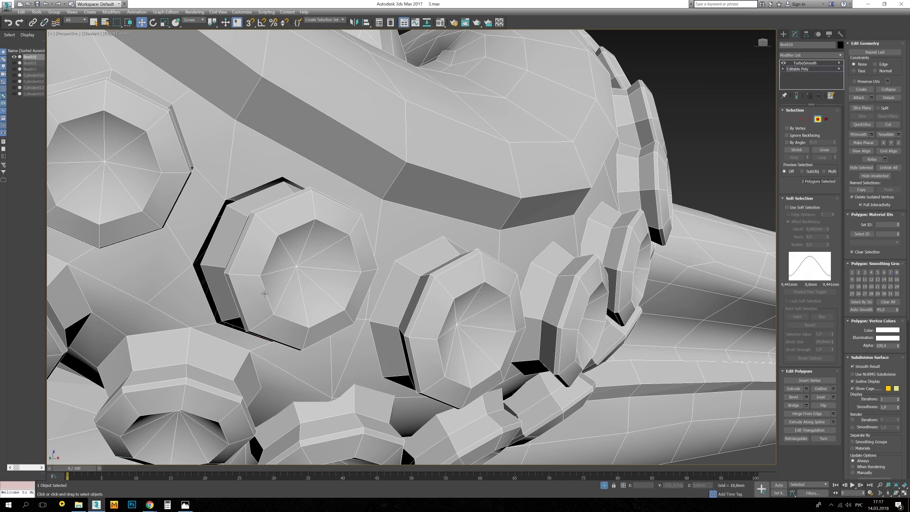
pyautogui.hotkey('alt', 'c')
pyautogui.moveTo(314, 218)
pyautogui.keyDown('alt'); pyautogui.mouseDown(button='middle')
pyautogui.moveTo(241, 183)
pyautogui.moveTo(151, 181)
pyautogui.mouseUp(button='middle'); pyautogui.keyUp('alt')
pyautogui.press('1')
pyautogui.keyDown('alt'); pyautogui.moveTo(286, 225); pyautogui.dragTo(304, 246, button='middle'); pyautogui.keyUp('alt')
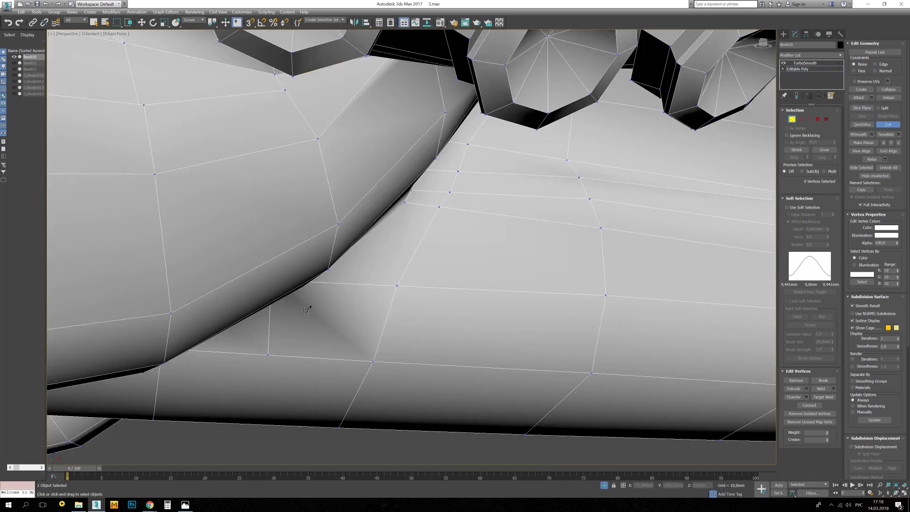
pyautogui.scroll(-3, 303, 247)
pyautogui.press('2')
pyautogui.scroll(3, 338, 312)
# Select a vertex lying between two suckers.
pyautogui.press('1')
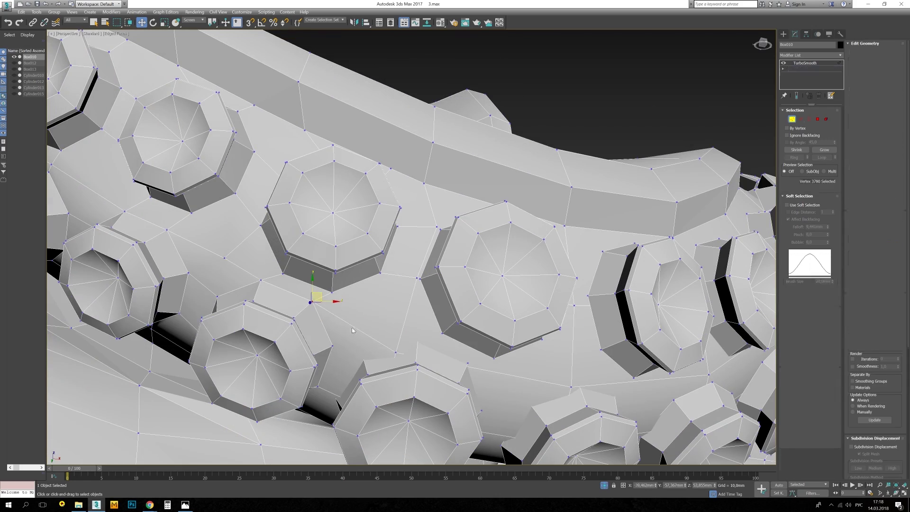
pyautogui.press('1')
pyautogui.keyDown('alt'); pyautogui.moveTo(351, 327); pyautogui.dragTo(417, 275, button='middle'); pyautogui.keyUp('alt')
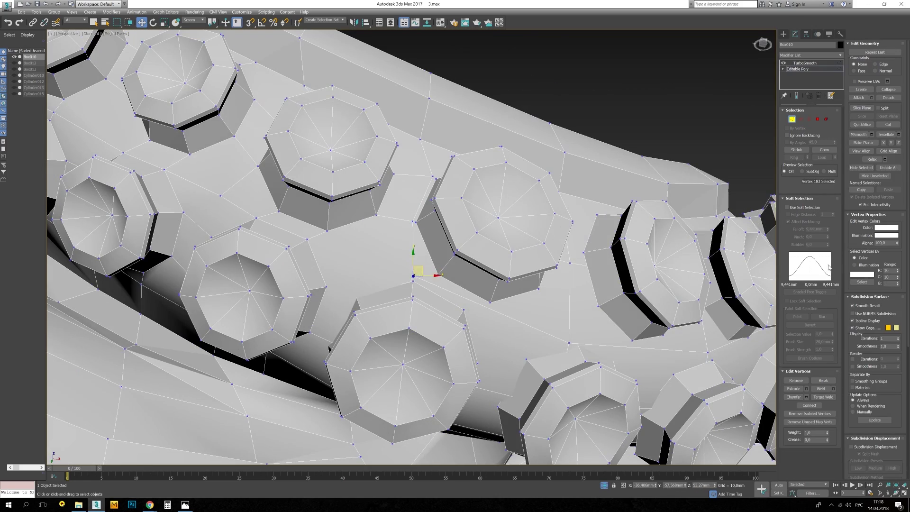
pyautogui.keyDown('alt'); pyautogui.moveTo(351, 292); pyautogui.dragTo(379, 265, button='middle'); pyautogui.keyUp('alt')
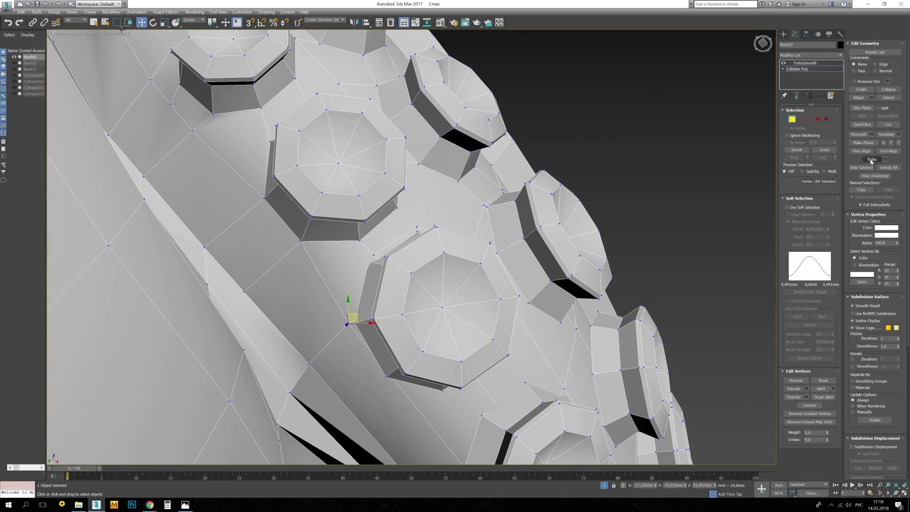
pyautogui.moveTo(342, 301)
pyautogui.keyDown('alt'); pyautogui.mouseDown(button='middle')
pyautogui.moveTo(359, 345)
pyautogui.moveTo(397, 315)
pyautogui.mouseUp(button='middle'); pyautogui.keyUp('alt')
pyautogui.click(397, 316)
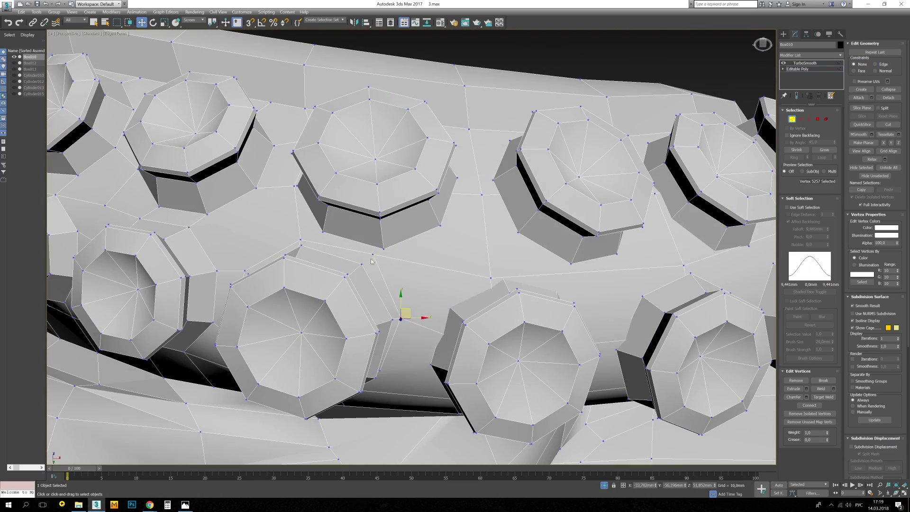
# Select the open border around a sucker and weld its vertices.
pyautogui.moveTo(372, 261)
pyautogui.keyDown('alt'); pyautogui.mouseDown(button='middle')
pyautogui.moveTo(355, 259)
pyautogui.moveTo(219, 337)
pyautogui.moveTo(306, 354)
pyautogui.mouseUp(button='middle'); pyautogui.keyUp('alt')
pyautogui.press('3')
pyautogui.click(219, 337)
pyautogui.press('1')
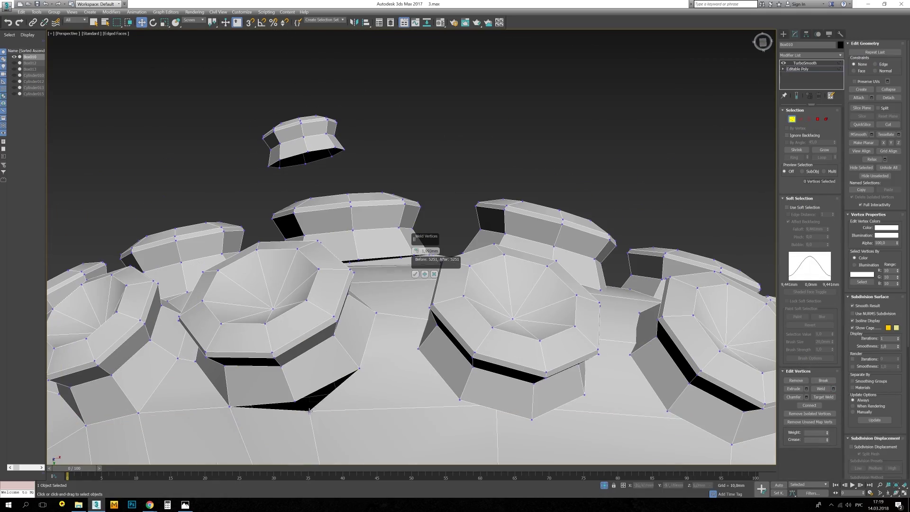
pyautogui.click(415, 275)
pyautogui.moveTo(415, 274)
pyautogui.keyDown('alt'); pyautogui.mouseDown(button='middle')
pyautogui.moveTo(295, 293)
pyautogui.moveTo(388, 291)
pyautogui.mouseUp(button='middle'); pyautogui.keyUp('alt')
# Cut an edge joining the last sucker to the tentacle surface.
pyautogui.hotkey('alt', 'c')
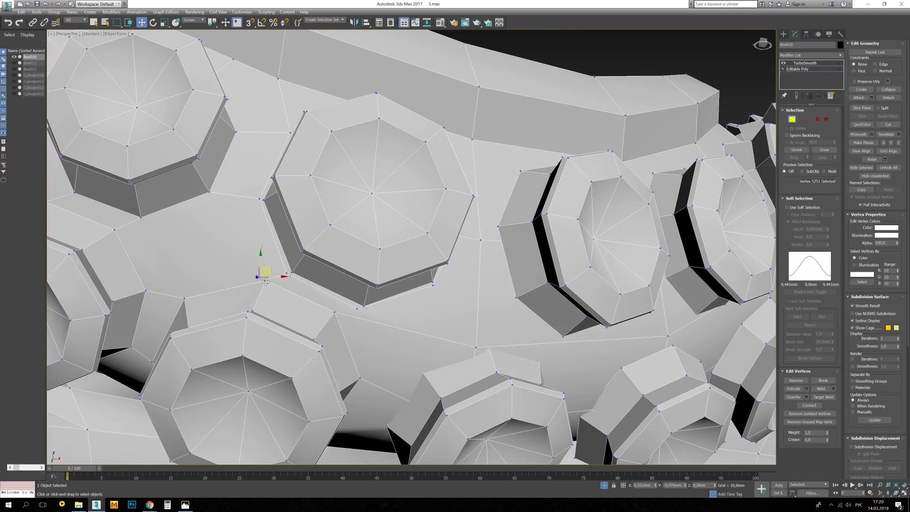
pyautogui.moveTo(259, 256)
pyautogui.keyDown('alt'); pyautogui.mouseDown(button='middle')
pyautogui.moveTo(363, 297)
pyautogui.moveTo(372, 281)
pyautogui.mouseUp(button='middle'); pyautogui.keyUp('alt')
pyautogui.hotkey('alt', 'c')
pyautogui.keyDown('alt'); pyautogui.moveTo(295, 295); pyautogui.dragTo(336, 270, button='middle'); pyautogui.keyUp('alt')
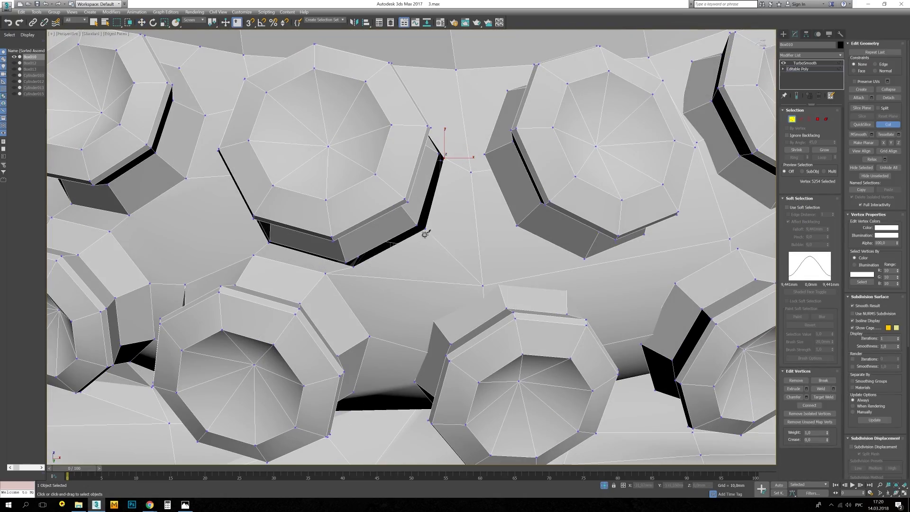
pyautogui.moveTo(426, 234)
pyautogui.keyDown('alt'); pyautogui.mouseDown(button='middle')
pyautogui.moveTo(412, 264)
pyautogui.moveTo(305, 301)
pyautogui.moveTo(332, 285)
pyautogui.mouseUp(button='middle'); pyautogui.keyUp('alt')
pyautogui.press('w')
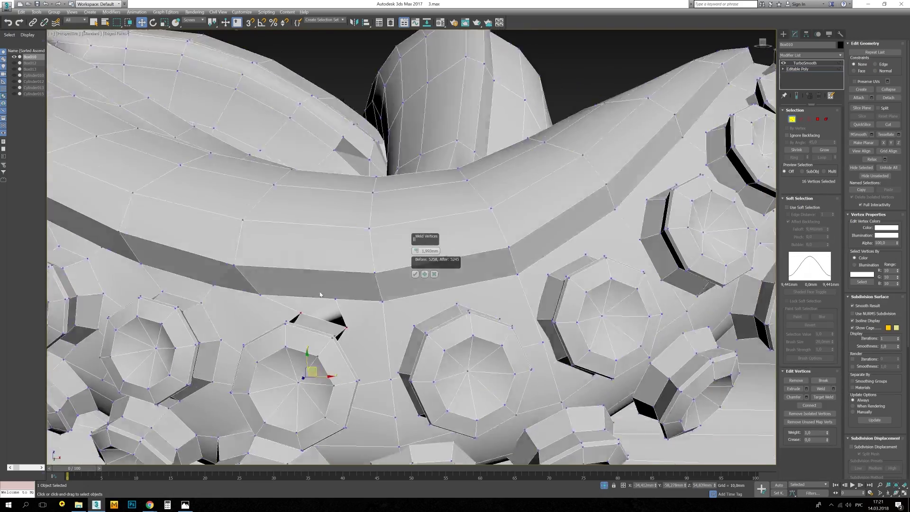
pyautogui.keyDown('alt'); pyautogui.moveTo(427, 254); pyautogui.dragTo(543, 126, button='middle'); pyautogui.keyUp('alt')
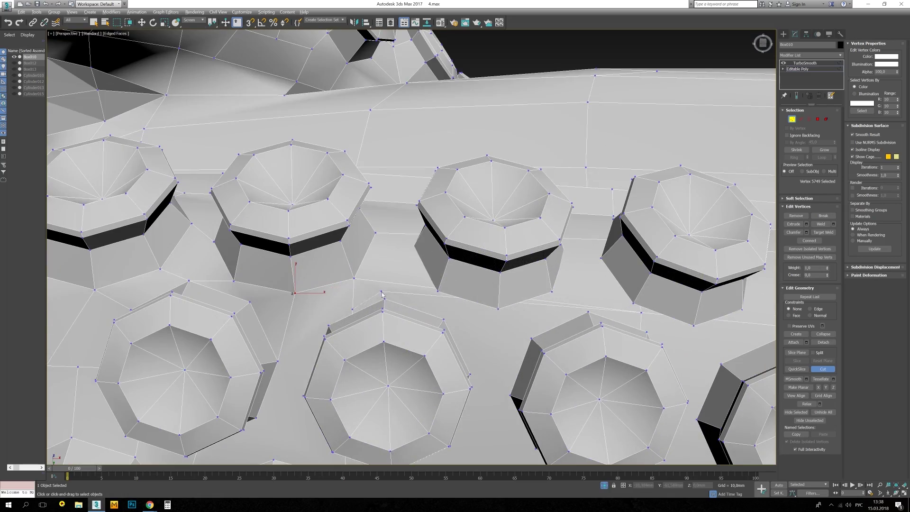
# Zoom in on the tentacle-tip suckers and select a vertex at a sucker's base.
pyautogui.keyDown('alt'); pyautogui.moveTo(382, 294); pyautogui.dragTo(463, 368, button='middle'); pyautogui.keyUp('alt')
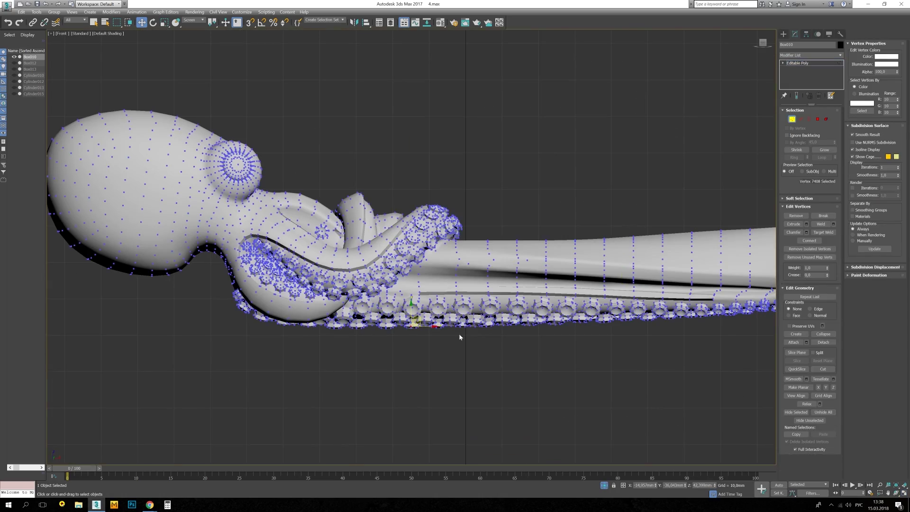
pyautogui.click(799, 198)
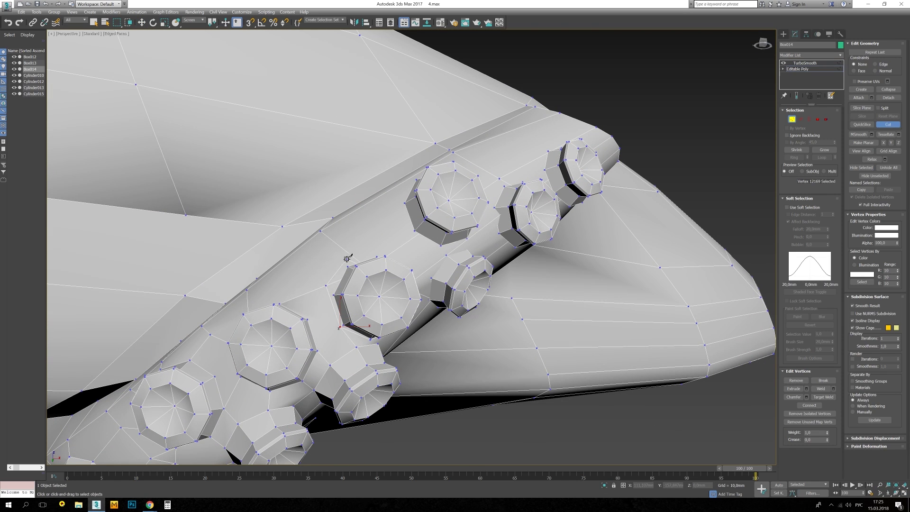
pyautogui.keyDown('alt'); pyautogui.moveTo(334, 282); pyautogui.dragTo(313, 308, button='middle'); pyautogui.keyUp('alt')
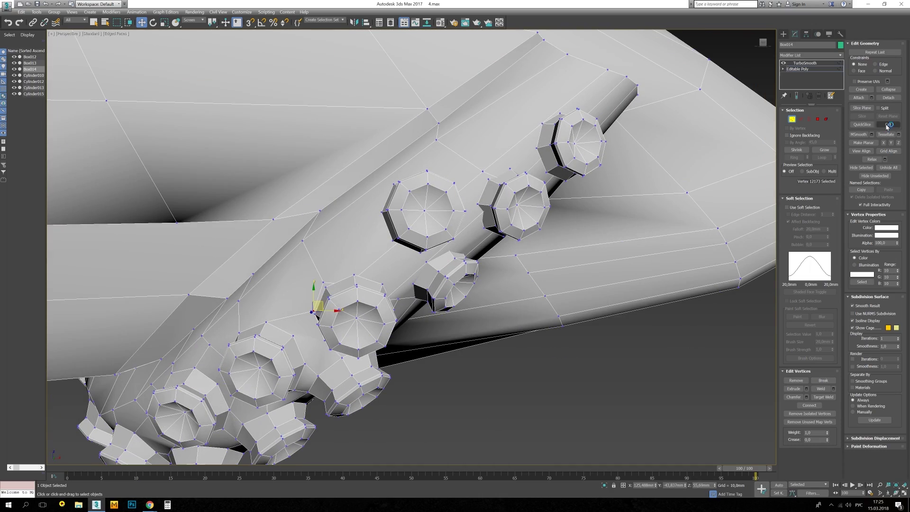
pyautogui.click(888, 125)
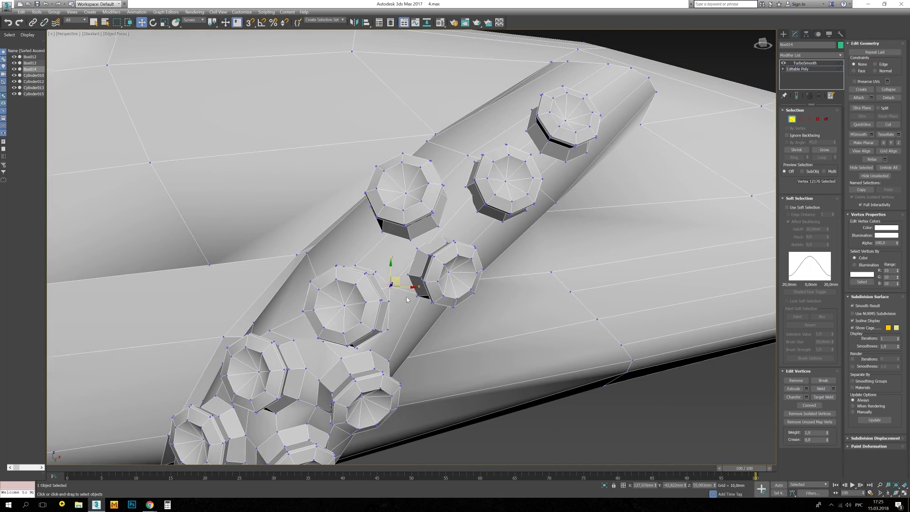
pyautogui.moveTo(380, 285)
pyautogui.keyDown('alt'); pyautogui.mouseDown(button='middle')
pyautogui.moveTo(384, 291)
pyautogui.moveTo(309, 318)
pyautogui.mouseUp(button='middle'); pyautogui.keyUp('alt')
pyautogui.press('4')
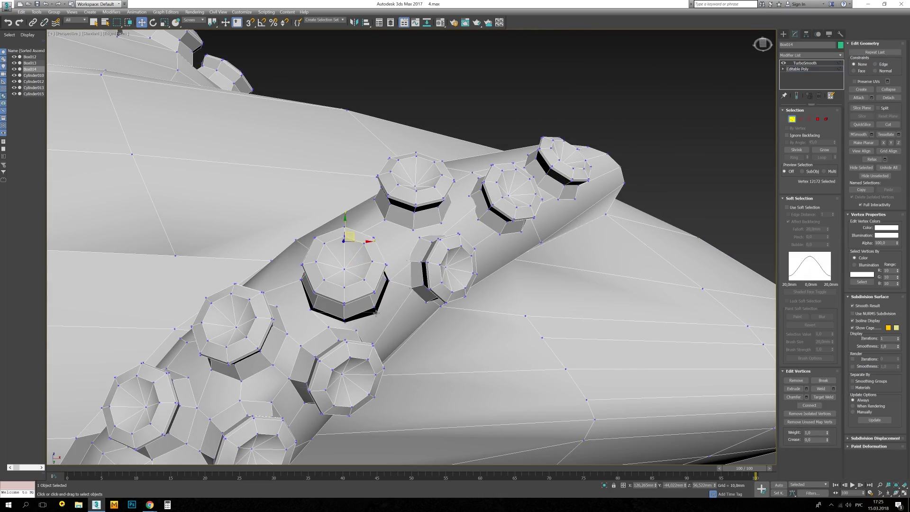
pyautogui.click(375, 313)
pyautogui.moveTo(376, 313)
pyautogui.keyDown('alt'); pyautogui.mouseDown(button='middle')
pyautogui.moveTo(366, 339)
pyautogui.moveTo(479, 226)
pyautogui.moveTo(471, 291)
pyautogui.moveTo(407, 254)
pyautogui.moveTo(433, 211)
pyautogui.moveTo(498, 313)
pyautogui.moveTo(479, 308)
pyautogui.moveTo(455, 319)
pyautogui.mouseUp(button='middle'); pyautogui.keyUp('alt')
pyautogui.click(475, 234)
# Cut a new edge from the sucker's base vertex into the surrounding arm mesh.
pyautogui.hotkey('alt', 'c')
pyautogui.press('4')
pyautogui.click(792, 120)
pyautogui.hotkey('alt', 'c')
pyautogui.click(432, 200)
pyautogui.press('w')
pyautogui.hotkey('alt', 'c')
pyautogui.press('F3')
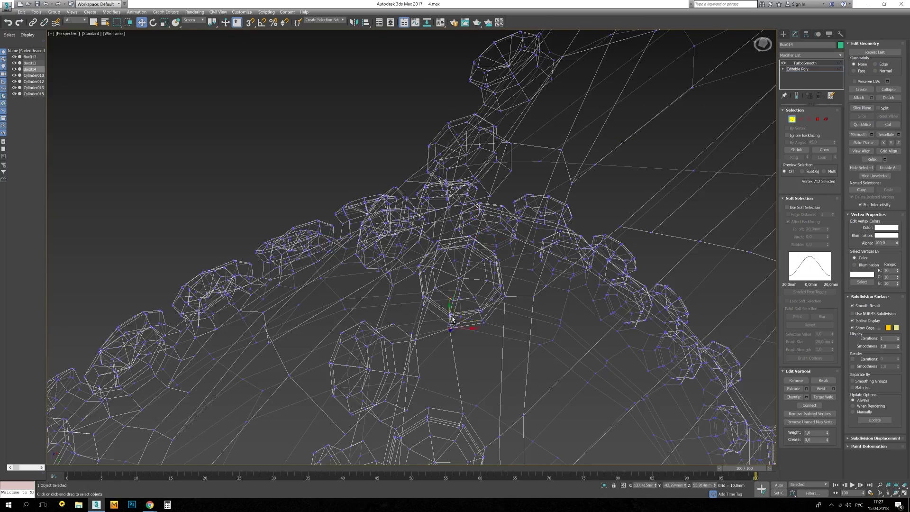
pyautogui.press('F3')
pyautogui.hotkey('alt', 'c')
pyautogui.scroll(2, 433, 267)
pyautogui.keyDown('alt'); pyautogui.moveTo(433, 294); pyautogui.dragTo(513, 270, button='middle'); pyautogui.keyUp('alt')
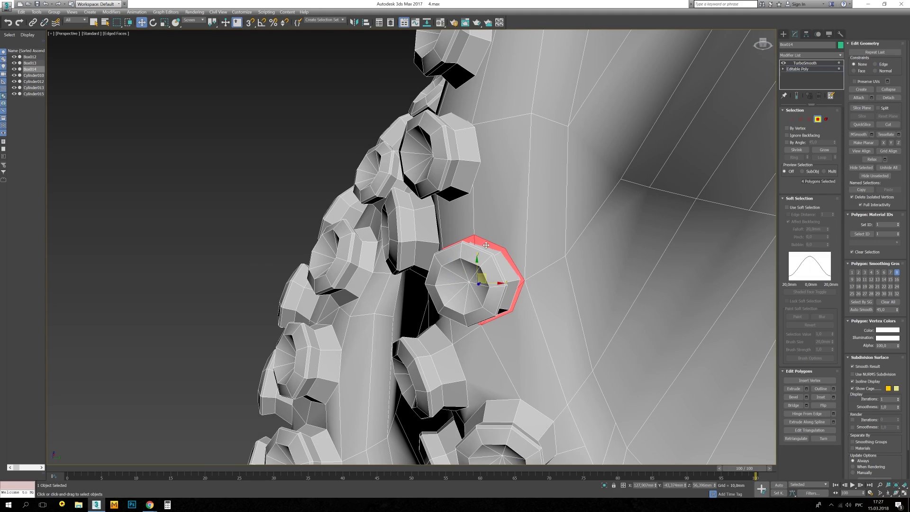
# Cut further edges between neighbouring sucker vertices to tie them into the tentacle.
pyautogui.press('3')
pyautogui.moveTo(569, 237)
pyautogui.keyDown('alt'); pyautogui.mouseDown(button='middle')
pyautogui.moveTo(478, 242)
pyautogui.moveTo(447, 390)
pyautogui.mouseUp(button='middle'); pyautogui.keyUp('alt')
pyautogui.hotkey('alt', 'c')
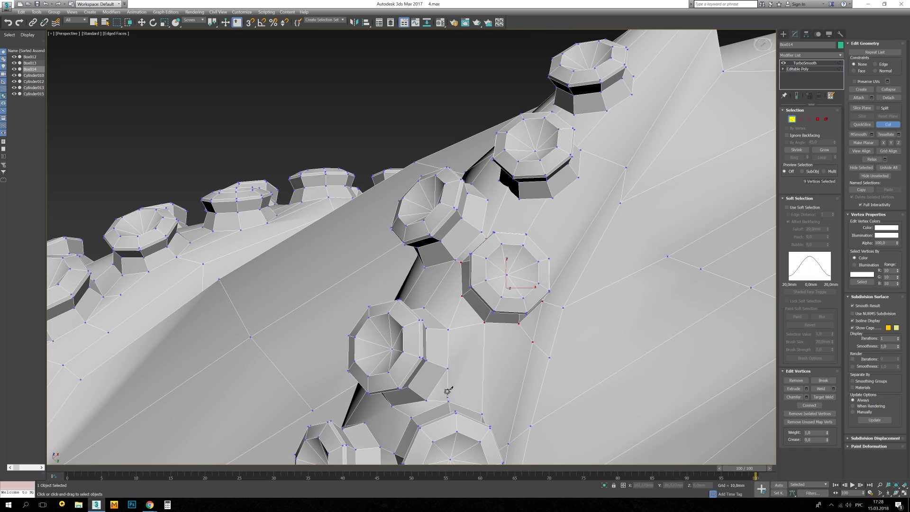
pyautogui.keyDown('alt'); pyautogui.moveTo(545, 266); pyautogui.dragTo(439, 353, button='middle'); pyautogui.keyUp('alt')
pyautogui.click(455, 261)
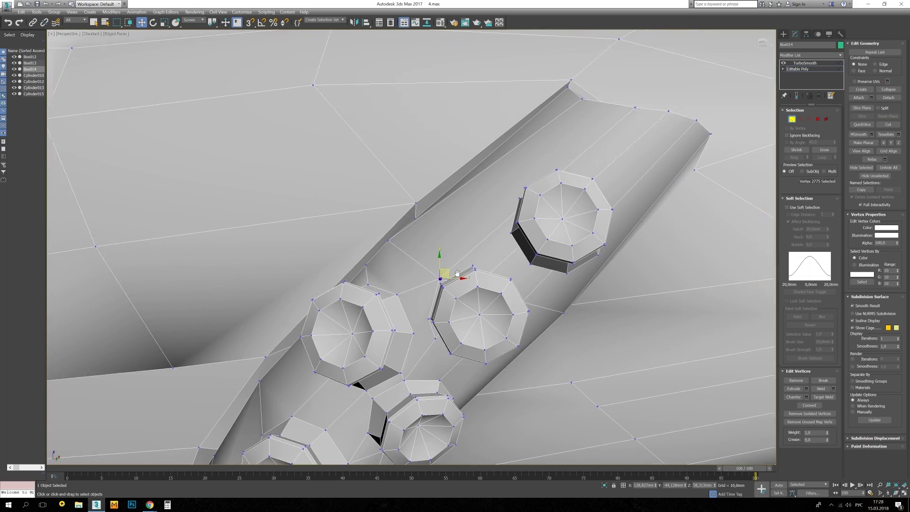
pyautogui.keyDown('alt'); pyautogui.moveTo(458, 269); pyautogui.dragTo(532, 288, button='middle'); pyautogui.keyUp('alt')
pyautogui.click(453, 269)
pyautogui.keyDown('alt'); pyautogui.moveTo(453, 269); pyautogui.dragTo(495, 244, button='middle'); pyautogui.keyUp('alt')
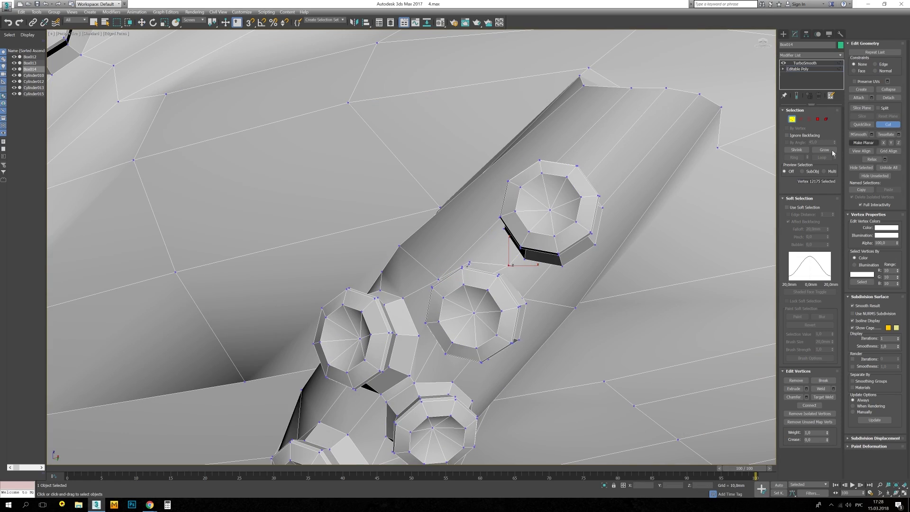
pyautogui.click(521, 297)
pyautogui.rightClick(522, 297)
pyautogui.moveTo(522, 297)
pyautogui.keyDown('alt'); pyautogui.mouseDown(button='middle')
pyautogui.moveTo(511, 343)
pyautogui.moveTo(482, 362)
pyautogui.mouseUp(button='middle'); pyautogui.keyUp('alt')
pyautogui.press('w')
# Select a sucker's open border and cut new vertices around it to stitch it in.
pyautogui.keyDown('ctrl'); pyautogui.click(507, 317); pyautogui.keyUp('ctrl')
pyautogui.moveTo(508, 317)
pyautogui.keyDown('alt'); pyautogui.mouseDown(button='middle')
pyautogui.moveTo(463, 336)
pyautogui.moveTo(472, 325)
pyautogui.moveTo(425, 268)
pyautogui.moveTo(381, 326)
pyautogui.moveTo(362, 289)
pyautogui.mouseUp(button='middle'); pyautogui.keyUp('alt')
pyautogui.press('3')
pyautogui.click(474, 327)
pyautogui.press('1')
pyautogui.hotkey('alt', 'c')
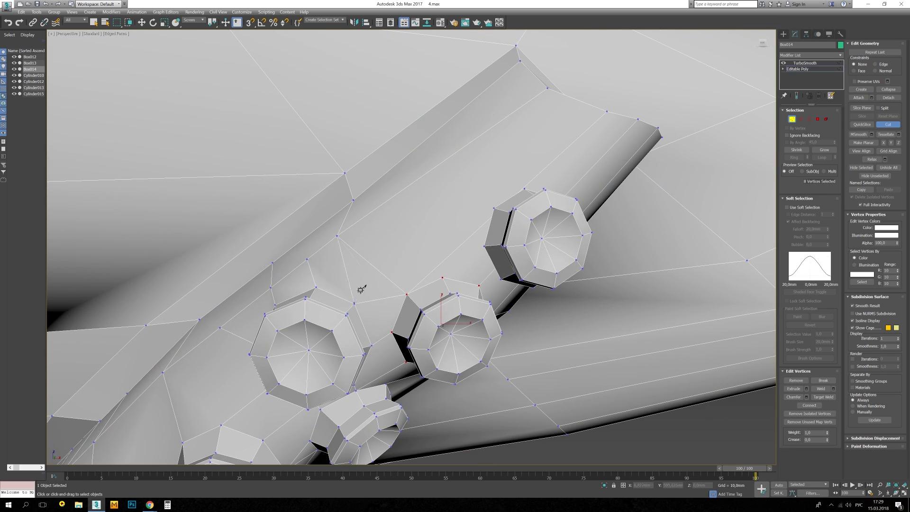
pyautogui.press('w')
pyautogui.click(409, 156)
pyautogui.moveTo(409, 155)
pyautogui.keyDown('alt'); pyautogui.mouseDown(button='middle')
pyautogui.moveTo(492, 263)
pyautogui.moveTo(511, 256)
pyautogui.moveTo(469, 222)
pyautogui.moveTo(522, 228)
pyautogui.moveTo(543, 281)
pyautogui.moveTo(506, 264)
pyautogui.moveTo(601, 305)
pyautogui.mouseUp(button='middle'); pyautogui.keyUp('alt')
pyautogui.hotkey('alt', 'c')
pyautogui.press('w')
# Weld the nearby vertices together and select the hex-shaped hole border near the tip.
pyautogui.click(835, 390)
pyautogui.hotkey('alt', 'c')
pyautogui.press('w')
pyautogui.click(560, 231)
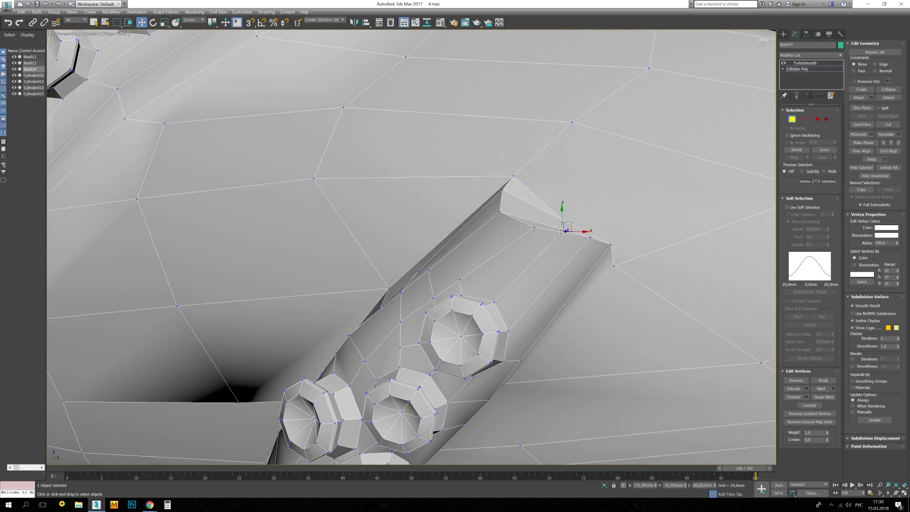
pyautogui.press('3')
pyautogui.keyDown('alt'); pyautogui.moveTo(560, 232); pyautogui.dragTo(514, 258, button='middle'); pyautogui.keyUp('alt')
pyautogui.click(549, 268)
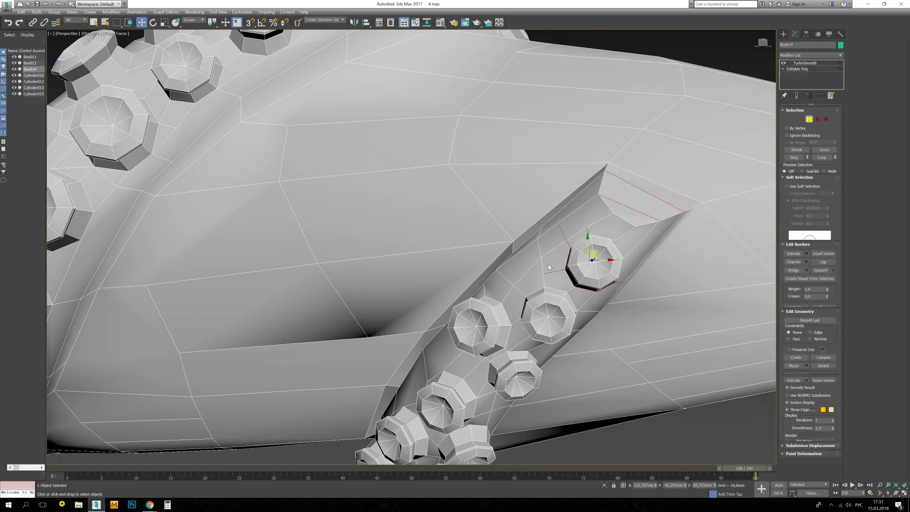
# Deselect everything, hide edged faces, and zoom out to the whole smoothed octopus.
pyautogui.scroll(-10, 550, 268)
pyautogui.scroll(-5, 559, 224)
pyautogui.click(533, 238)
pyautogui.press('F4')
pyautogui.moveTo(360, 327)
pyautogui.mouseDown(button='middle')
pyautogui.moveTo(413, 322)
pyautogui.moveTo(397, 319)
pyautogui.moveTo(405, 318)
pyautogui.mouseUp(button='middle')
pyautogui.scroll(-5, 413, 322)
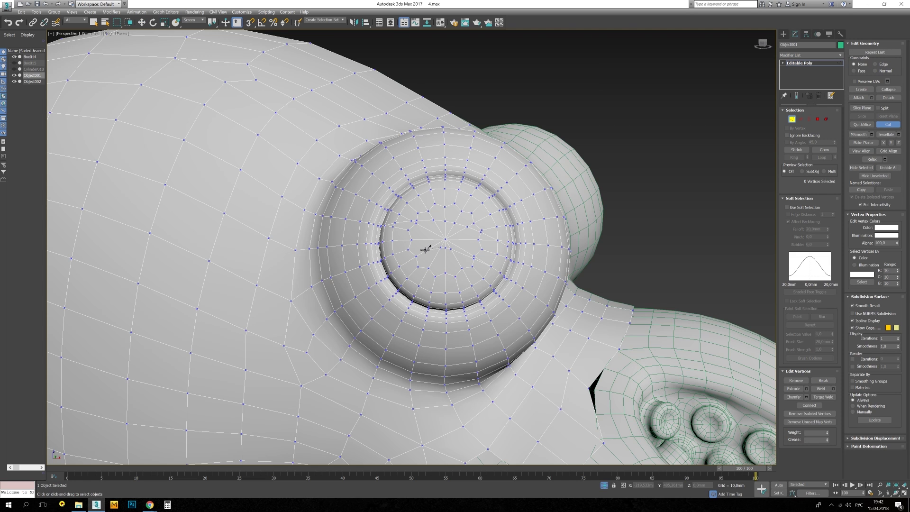
# Frame the octopus's eye socket and cut new edges across the eye.
pyautogui.keyDown('alt'); pyautogui.moveTo(426, 250); pyautogui.dragTo(429, 282, button='middle'); pyautogui.keyUp('alt')
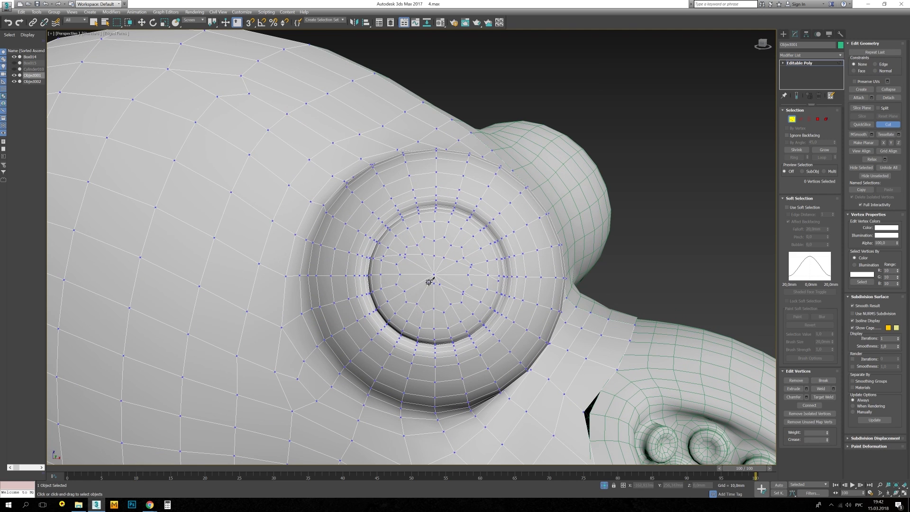
pyautogui.scroll(3, 404, 272)
pyautogui.press('2')
pyautogui.press('w')
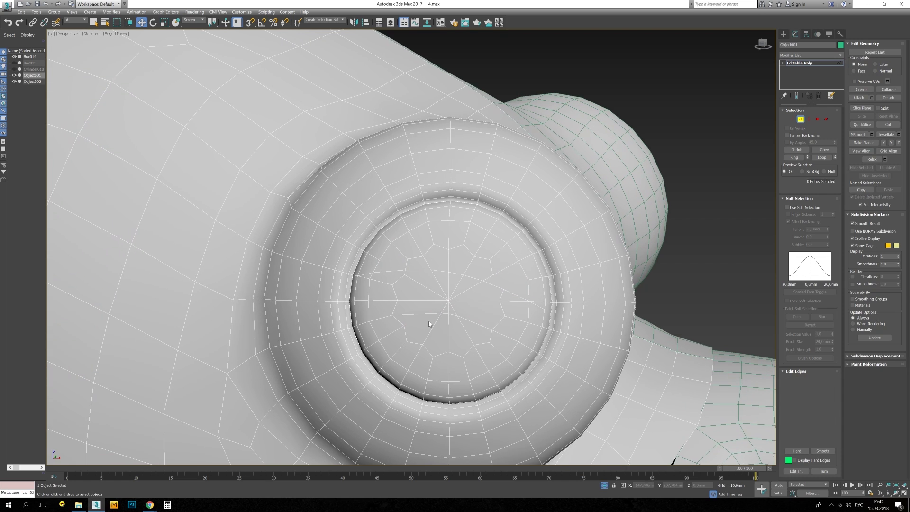
pyautogui.moveTo(321, 297)
pyautogui.mouseDown(button='middle')
pyautogui.moveTo(432, 317)
pyautogui.moveTo(399, 316)
pyautogui.mouseUp(button='middle')
pyautogui.press('1')
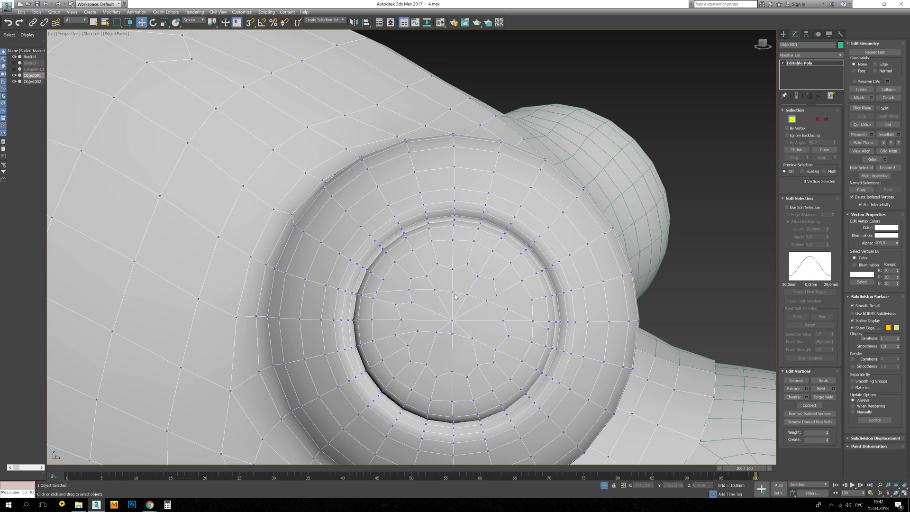
pyautogui.hotkey('alt', 'c')
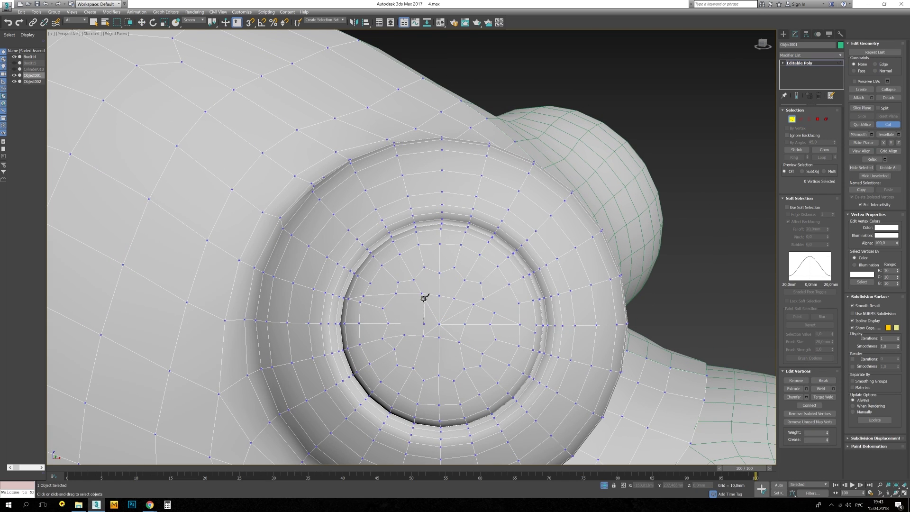
pyautogui.press('1')
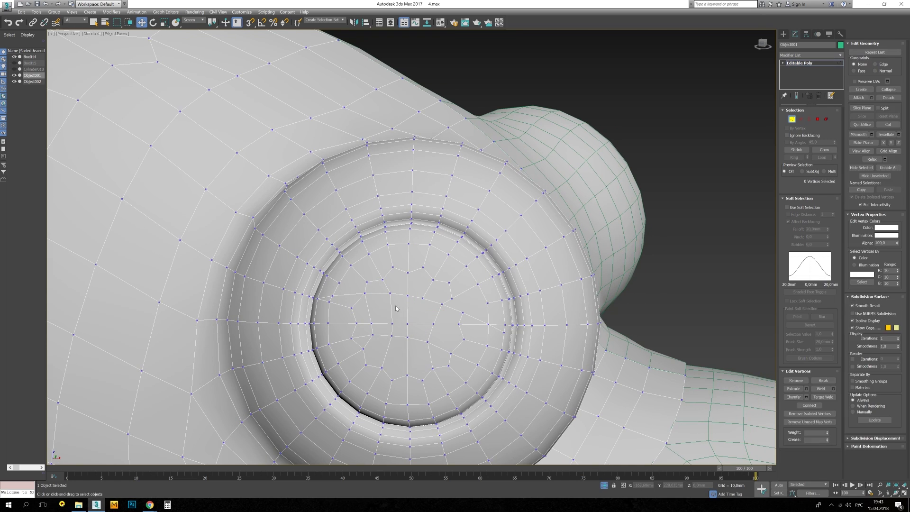
pyautogui.moveTo(429, 312); pyautogui.dragTo(474, 320, button='middle')
# Select the row of polygons across the eye centre that will form the slit.
pyautogui.press('4')
pyautogui.click(493, 339)
pyautogui.keyDown('ctrl'); pyautogui.click(444, 314); pyautogui.keyUp('ctrl')
pyautogui.keyDown('ctrl'); pyautogui.click(408, 316); pyautogui.keyUp('ctrl')
pyautogui.keyDown('ctrl'); pyautogui.click(399, 339); pyautogui.keyUp('ctrl')
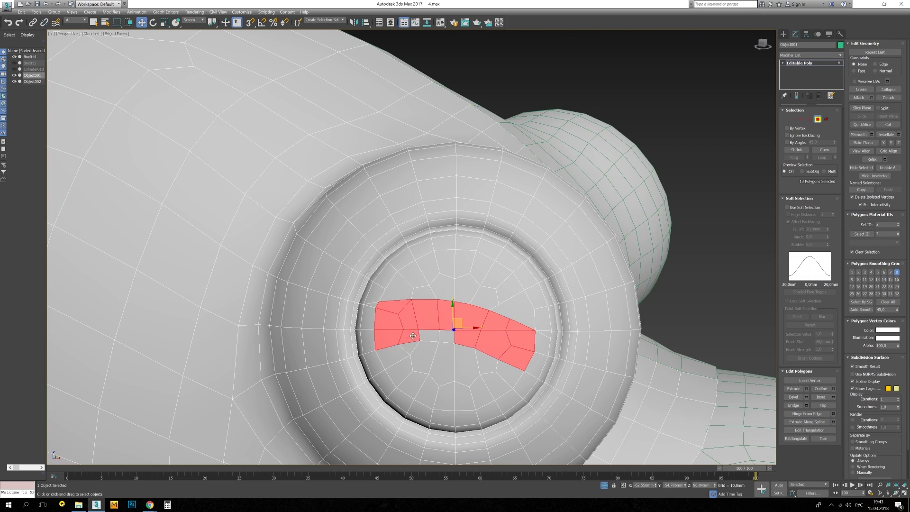
pyautogui.scroll(-4, 474, 309)
pyautogui.scroll(5, 474, 308)
# Check the eye's vertices and edges around the slit selection.
pyautogui.press('1')
pyautogui.click(448, 333)
pyautogui.moveTo(453, 326); pyautogui.dragTo(414, 336, button='middle')
pyautogui.click(414, 336)
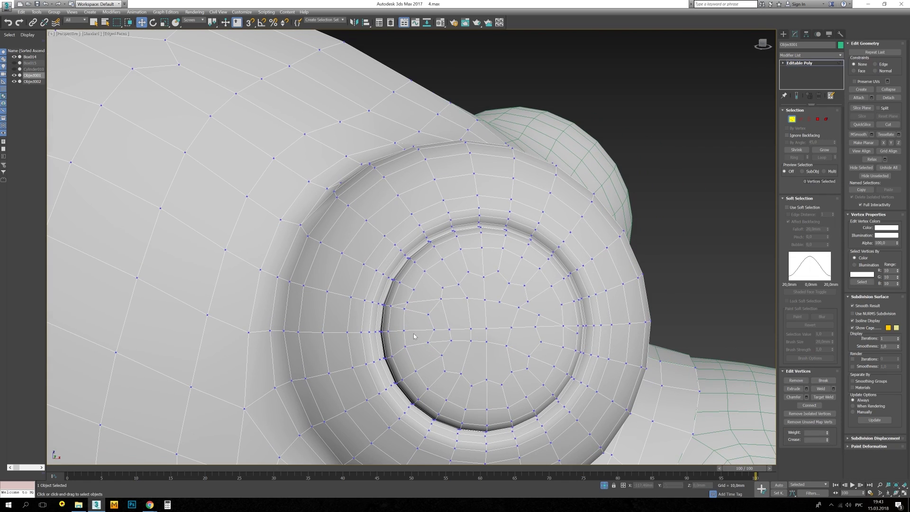
pyautogui.press('2')
pyautogui.click(401, 310)
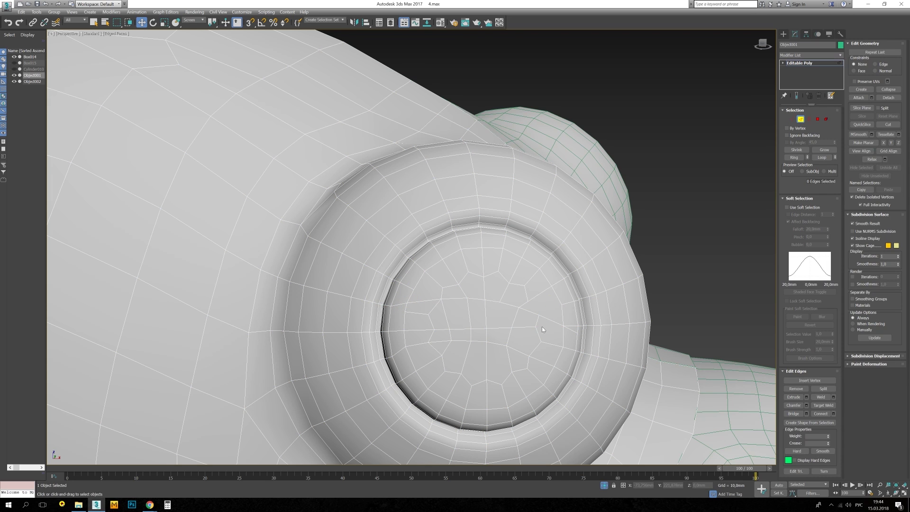
pyautogui.moveTo(543, 329); pyautogui.dragTo(502, 356, button='middle')
# Try a 3.159 mm bevel on the slit, cancel it, and cut a tidying edge across the eye.
pyautogui.press('4')
pyautogui.hotkey('shift', 'ctrl', 'b')
pyautogui.moveTo(417, 260); pyautogui.dragTo(414, 295)
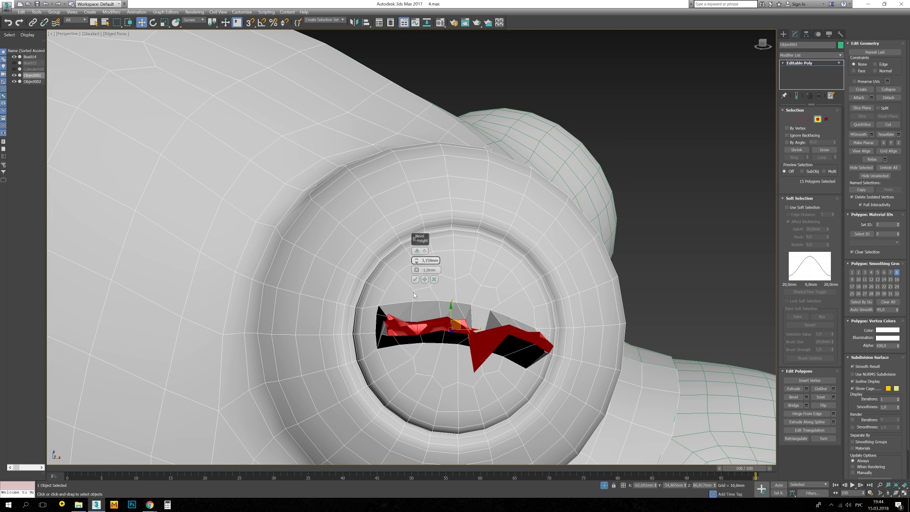
pyautogui.press('Escape')
pyautogui.press('1')
pyautogui.click(437, 330)
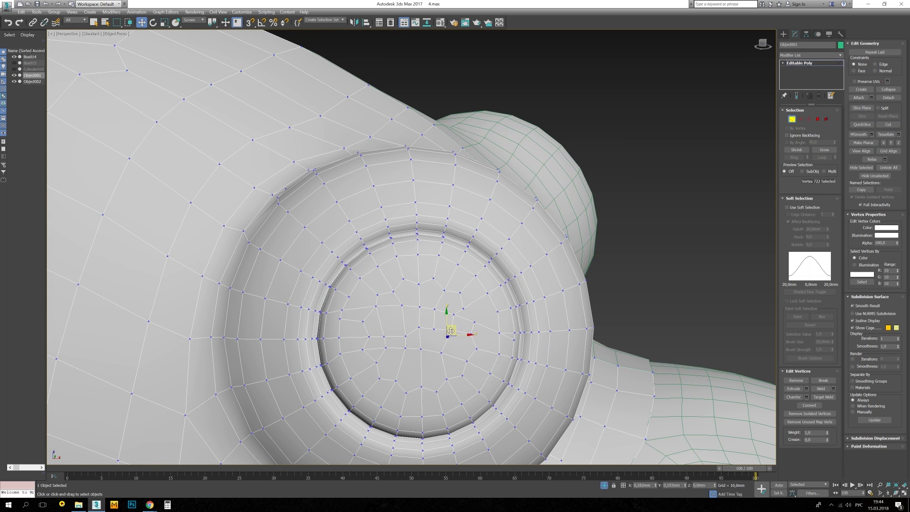
pyautogui.click(354, 318)
pyautogui.moveTo(354, 321)
pyautogui.keyDown('alt'); pyautogui.mouseDown(button='middle')
pyautogui.moveTo(360, 306)
pyautogui.moveTo(393, 343)
pyautogui.mouseUp(button='middle'); pyautogui.keyUp('alt')
pyautogui.hotkey('alt', 'c')
pyautogui.rightClick(360, 304)
pyautogui.press('w')
pyautogui.click(393, 342)
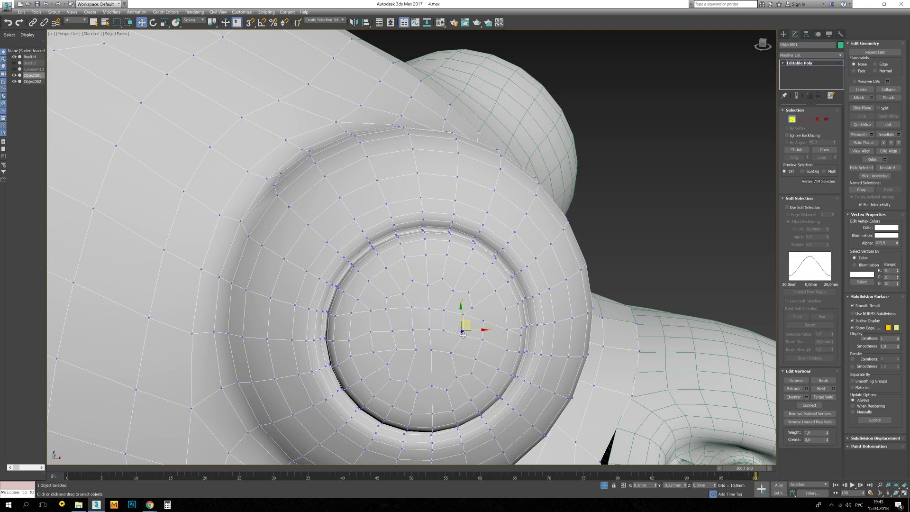
# Bevel the slit polygons inward to recess the horizontal pupil.
pyautogui.press('4')
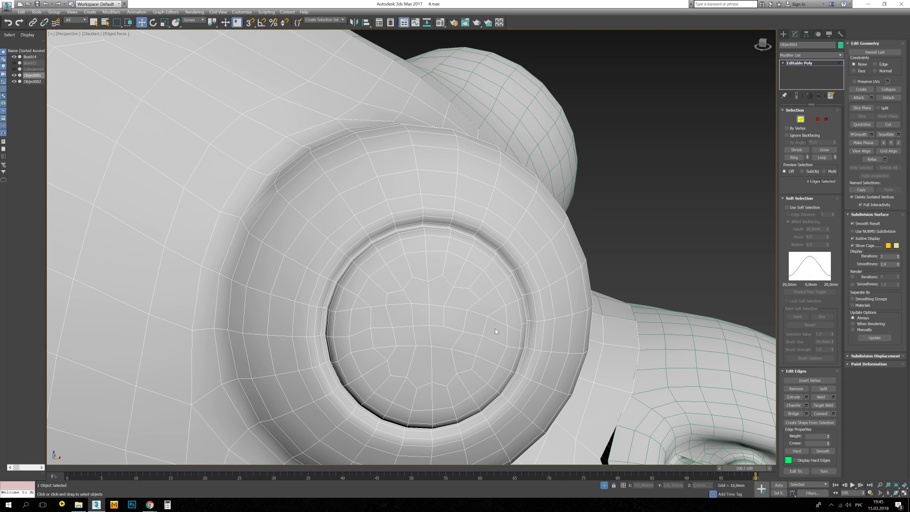
pyautogui.moveTo(418, 266); pyautogui.dragTo(415, 261)
pyautogui.keyDown('alt'); pyautogui.moveTo(414, 263); pyautogui.dragTo(429, 322, button='middle'); pyautogui.keyUp('alt')
pyautogui.press('F4')
pyautogui.scroll(-5, 451, 280)
# Finish the cut line across the eye slit in Vertex mode.
pyautogui.scroll(5, 451, 281)
pyautogui.click(451, 281)
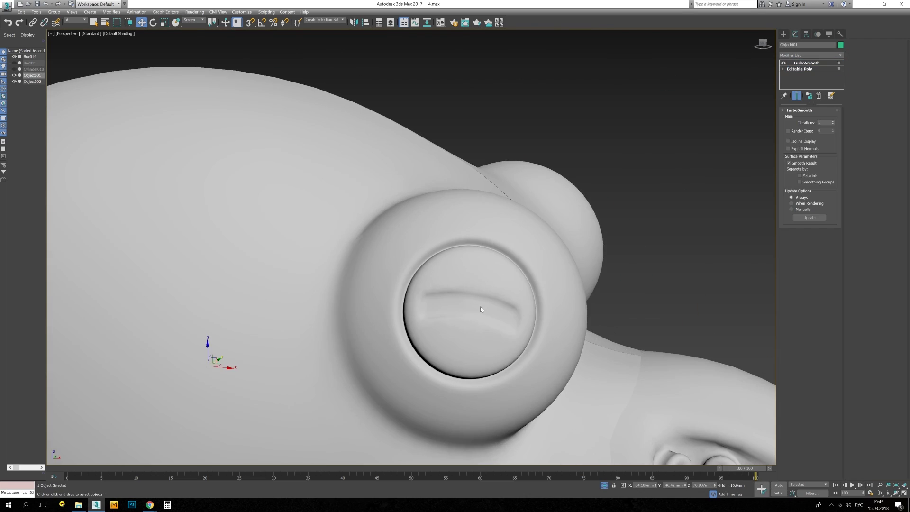
pyautogui.press('F4')
pyautogui.scroll(2, 423, 291)
pyautogui.press('1')
pyautogui.hotkey('alt', 'c')
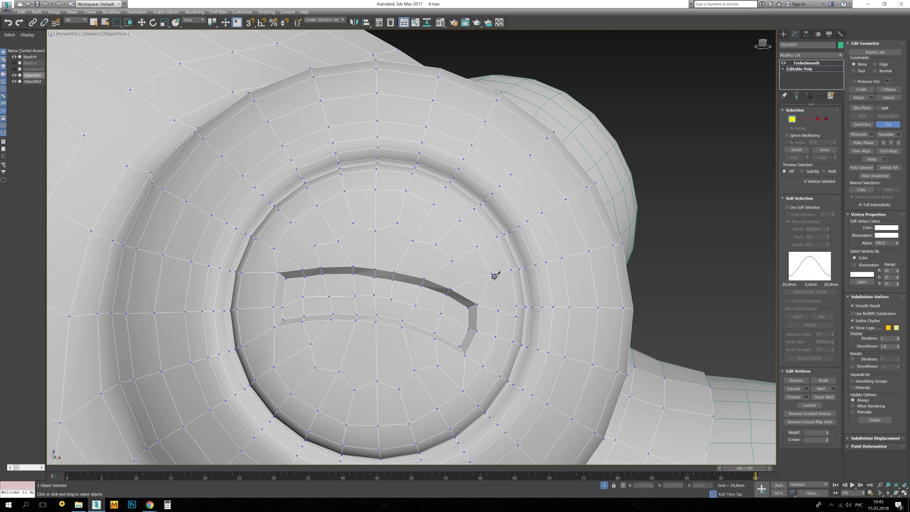
pyautogui.keyDown('alt'); pyautogui.moveTo(494, 275); pyautogui.dragTo(344, 335, button='middle'); pyautogui.keyUp('alt')
pyautogui.click(357, 365)
# Select the slit's border edge loop and chamfer it into a narrow lid.
pyautogui.press('2')
pyautogui.press('w')
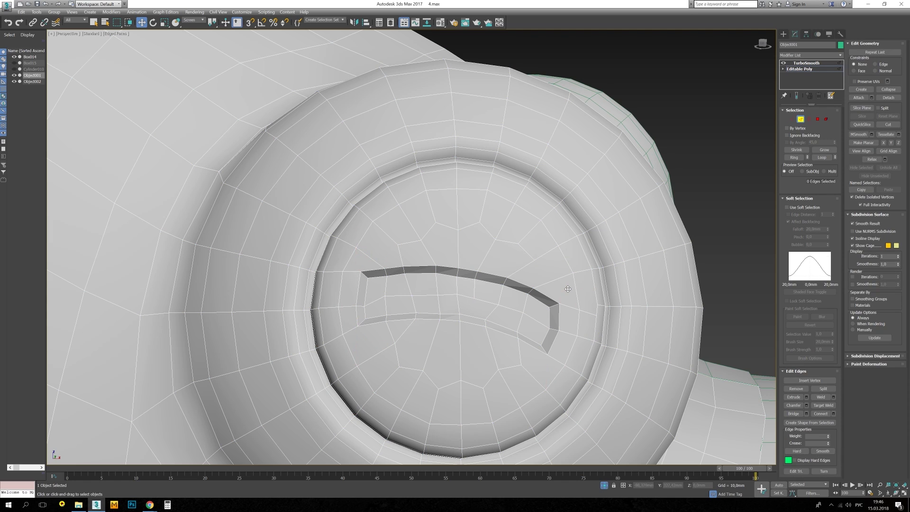
pyautogui.doubleClick(568, 289)
pyautogui.keyDown('alt'); pyautogui.moveTo(568, 289); pyautogui.dragTo(460, 297, button='middle'); pyautogui.keyUp('alt')
pyautogui.hotkey('ctrl', 'shift', 'c')
pyautogui.moveTo(415, 261); pyautogui.dragTo(416, 256)
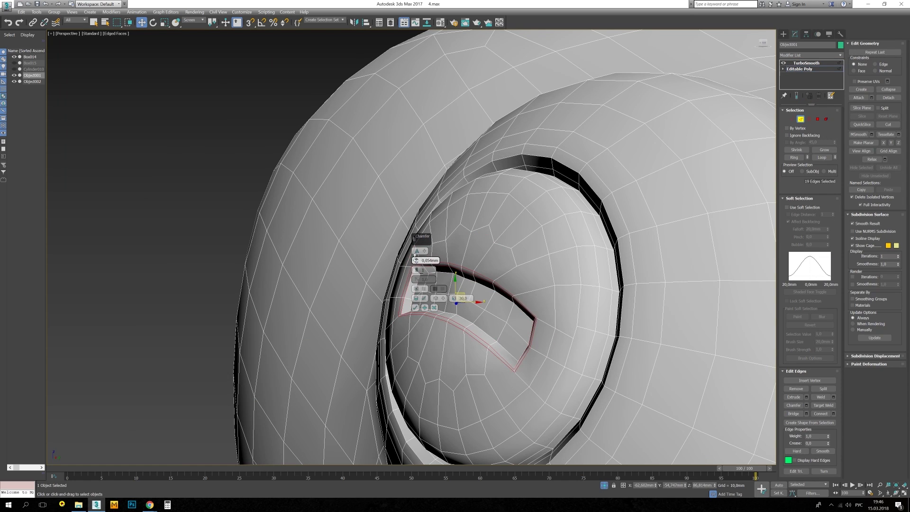
pyautogui.click(416, 307)
# Pick a head vertex beside the eye to start reshaping the head.
pyautogui.moveTo(464, 295)
pyautogui.keyDown('alt'); pyautogui.mouseDown(button='middle')
pyautogui.moveTo(360, 285)
pyautogui.moveTo(467, 210)
pyautogui.mouseUp(button='middle'); pyautogui.keyUp('alt')
pyautogui.press('r')
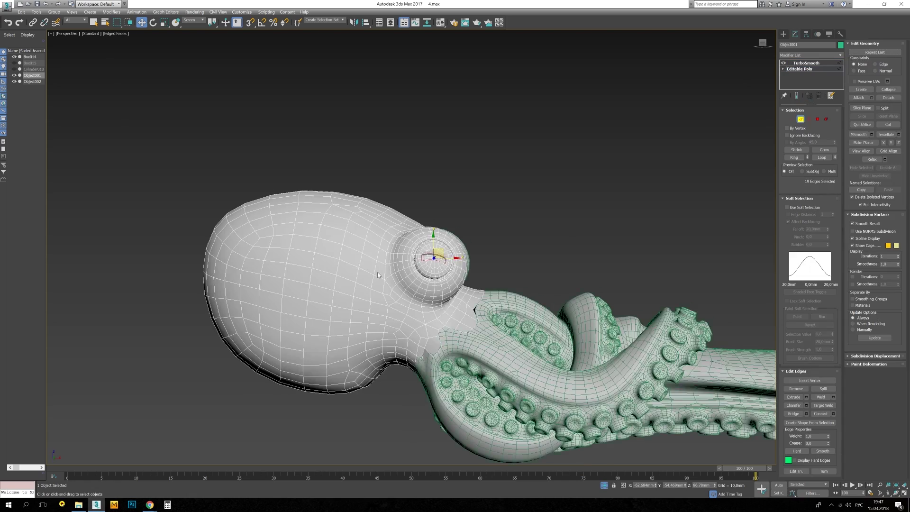
pyautogui.scroll(3, 402, 309)
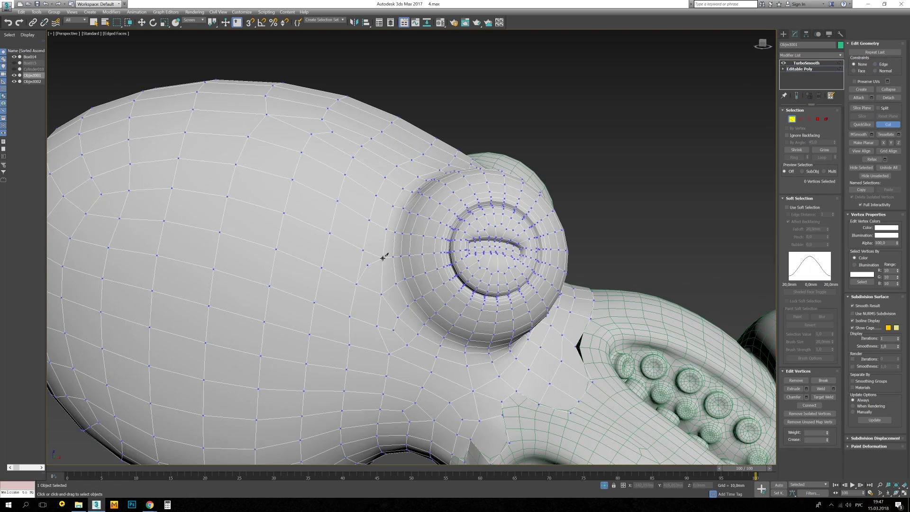
pyautogui.click(357, 281)
pyautogui.scroll(-2, 370, 237)
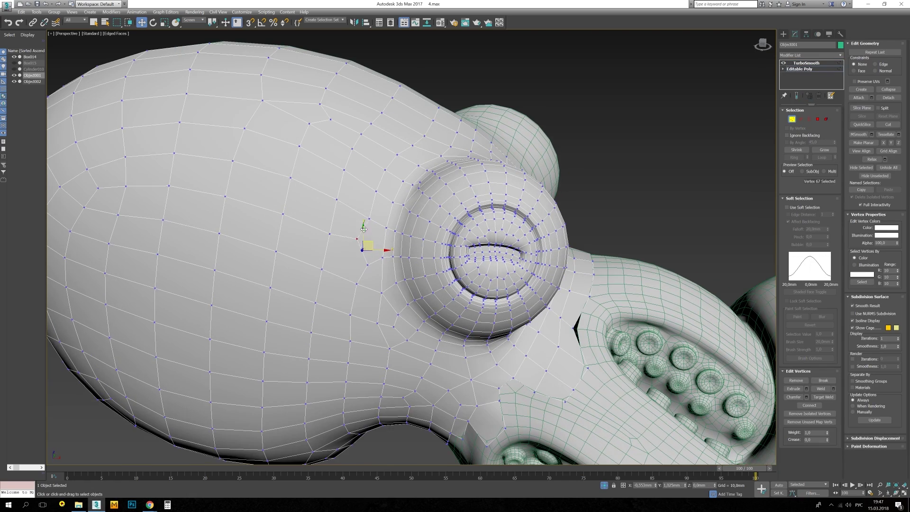
pyautogui.scroll(3, 383, 189)
pyautogui.scroll(-3, 323, 305)
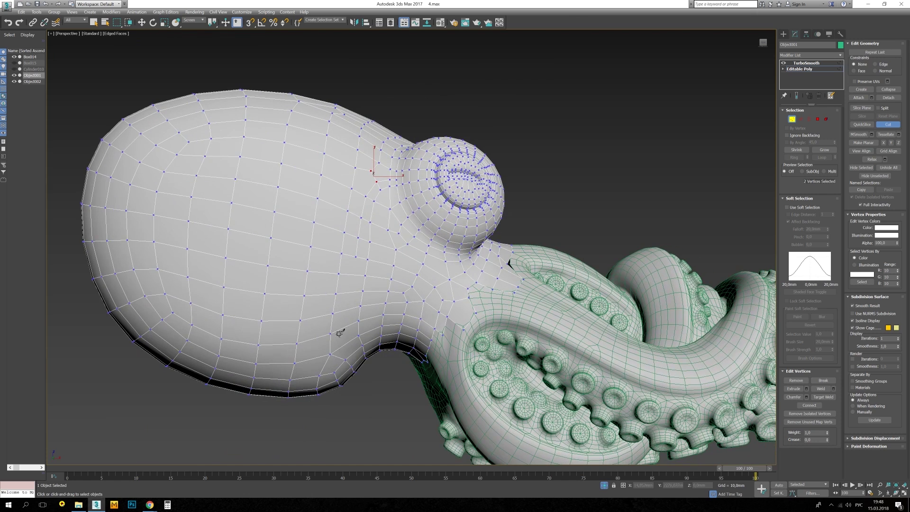
# Begin cutting new edges into the head just behind the eye.
pyautogui.press('w')
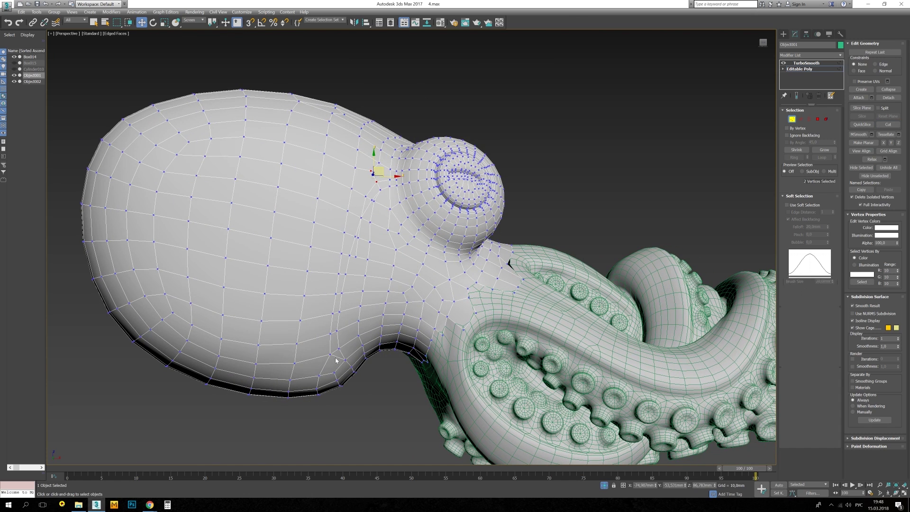
pyautogui.press('2')
pyautogui.press('1')
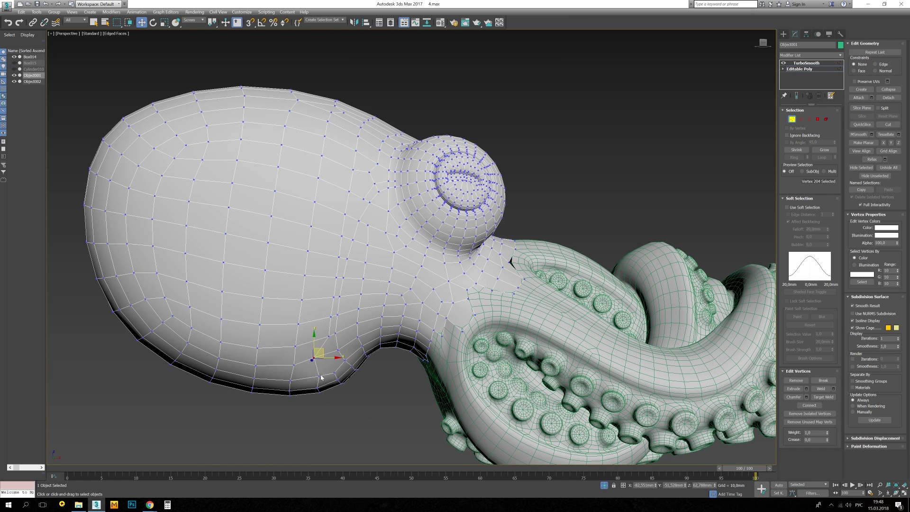
pyautogui.hotkey('alt', 'c')
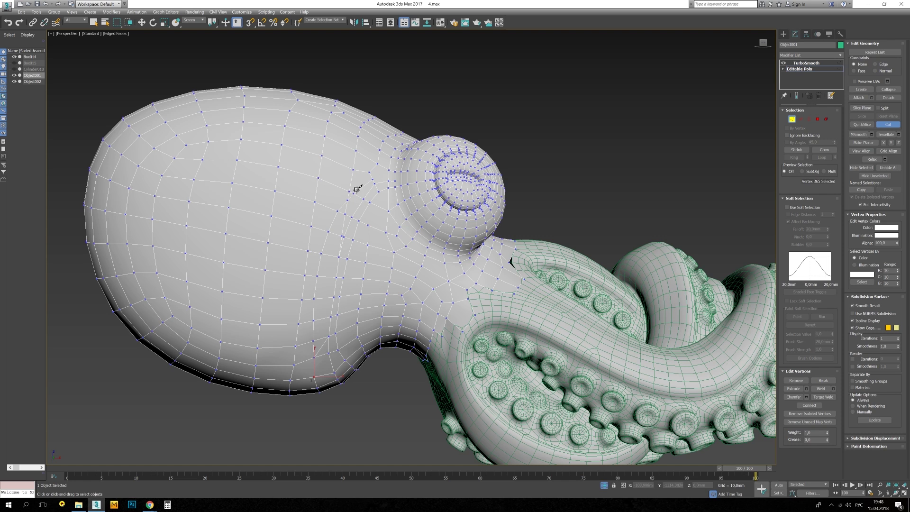
pyautogui.press('w')
pyautogui.press('2')
pyautogui.press('1')
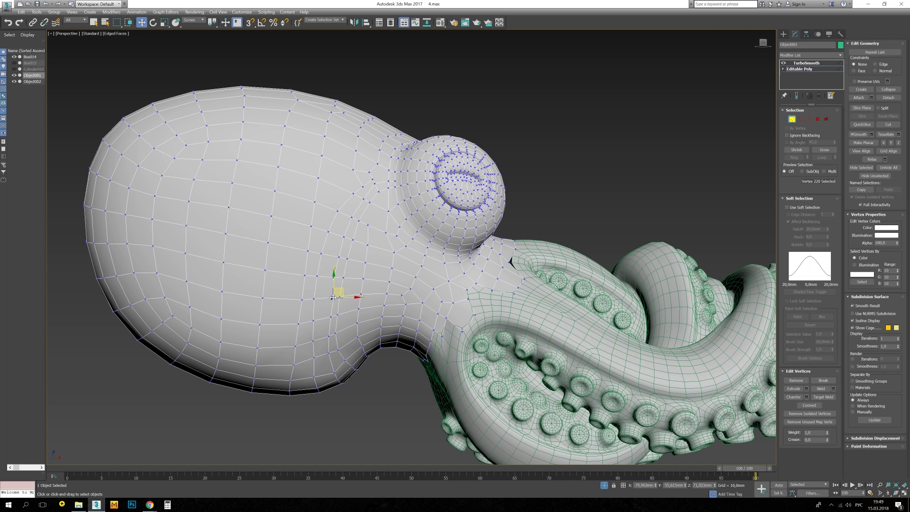
pyautogui.hotkey('alt', 'c')
pyautogui.scroll(3, 365, 209)
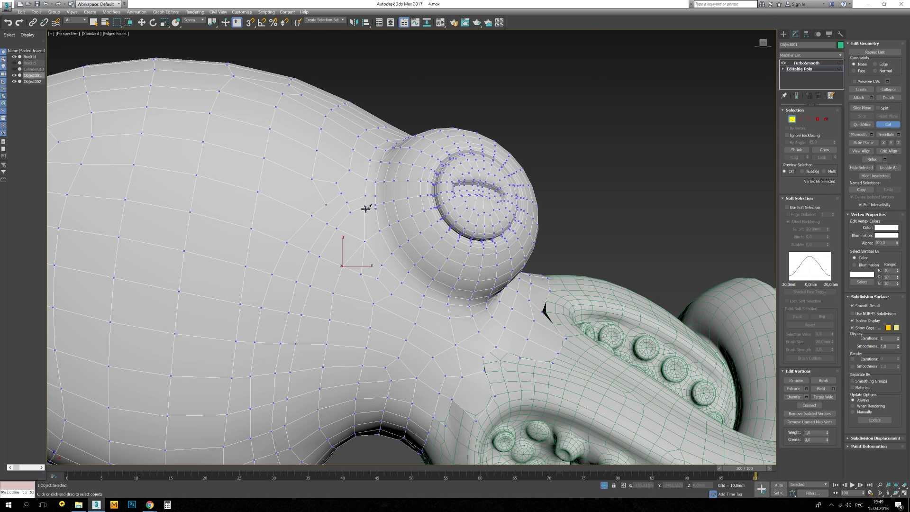
# Complete the cut line around the neck and view the smoothed octopus without wireframe.
pyautogui.press('w')
pyautogui.press('2')
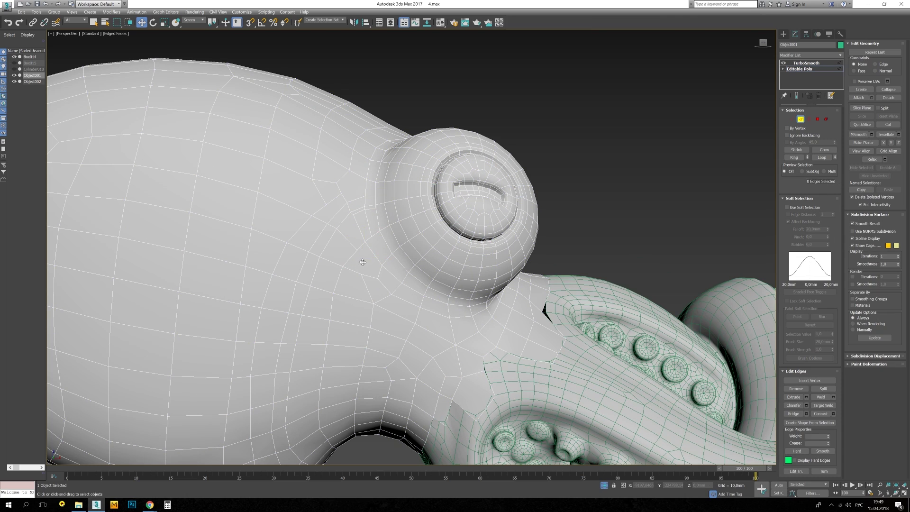
pyautogui.press('1')
pyautogui.hotkey('alt', 'c')
pyautogui.scroll(-2, 306, 309)
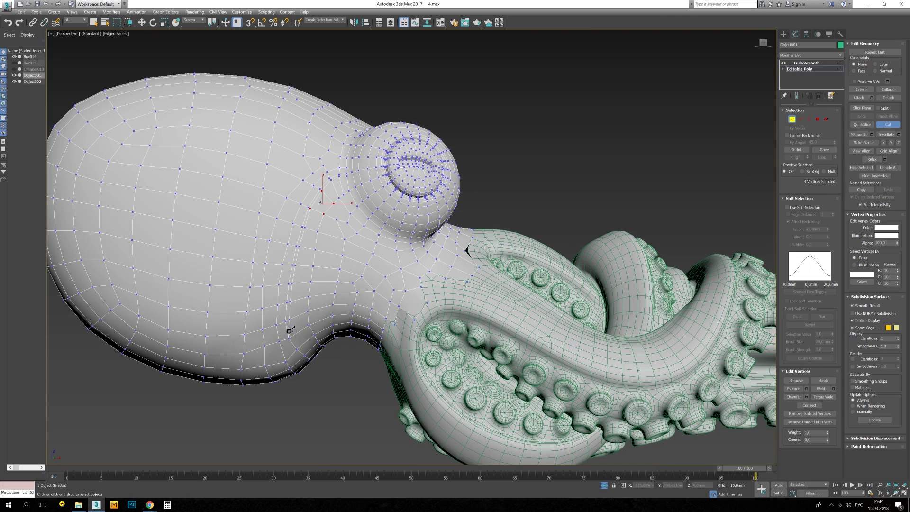
pyautogui.click(309, 349)
pyautogui.press('2')
pyautogui.moveTo(309, 349)
pyautogui.keyDown('alt'); pyautogui.mouseDown(button='middle')
pyautogui.moveTo(353, 198)
pyautogui.moveTo(355, 263)
pyautogui.mouseUp(button='middle'); pyautogui.keyUp('alt')
pyautogui.press('F4')
pyautogui.hotkey('ctrl', 'd')
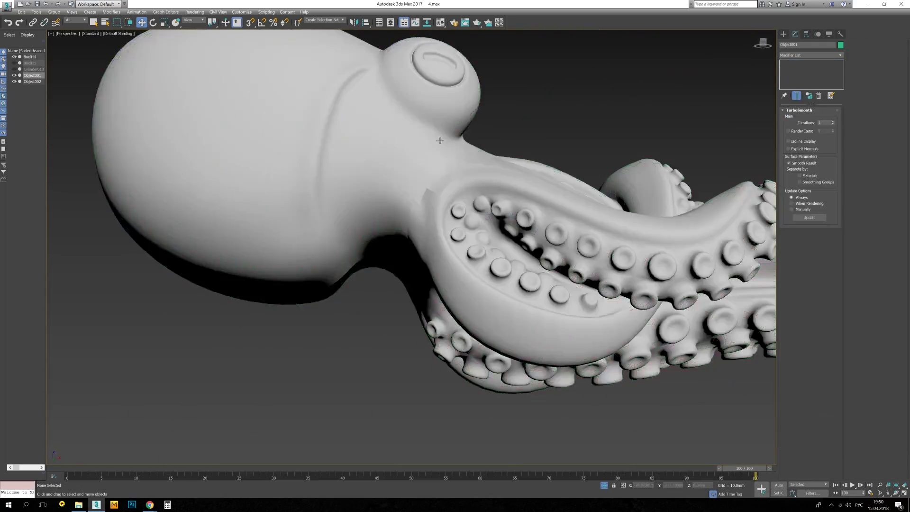
# Reselect the octopus, enter vertex level and select a group of head vertices.
pyautogui.click(354, 262)
pyautogui.press('F4')
pyautogui.scroll(4, 482, 235)
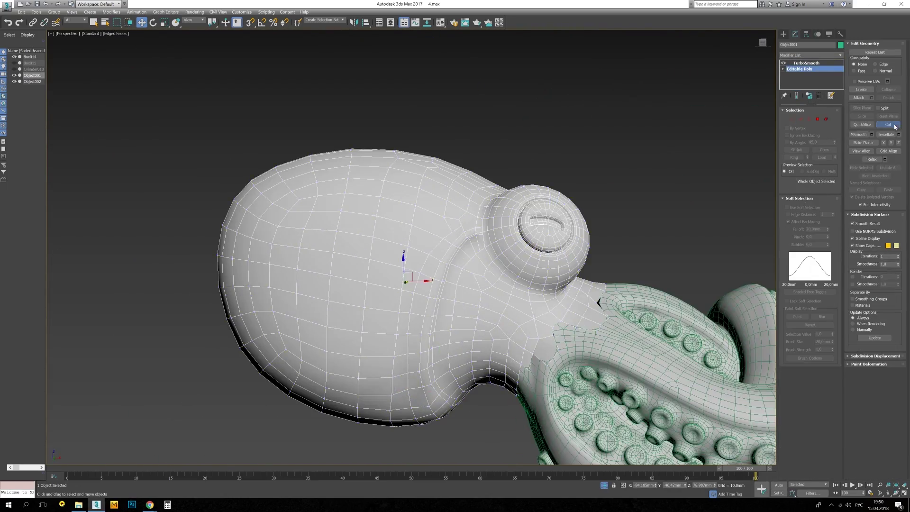
pyautogui.scroll(3, 482, 235)
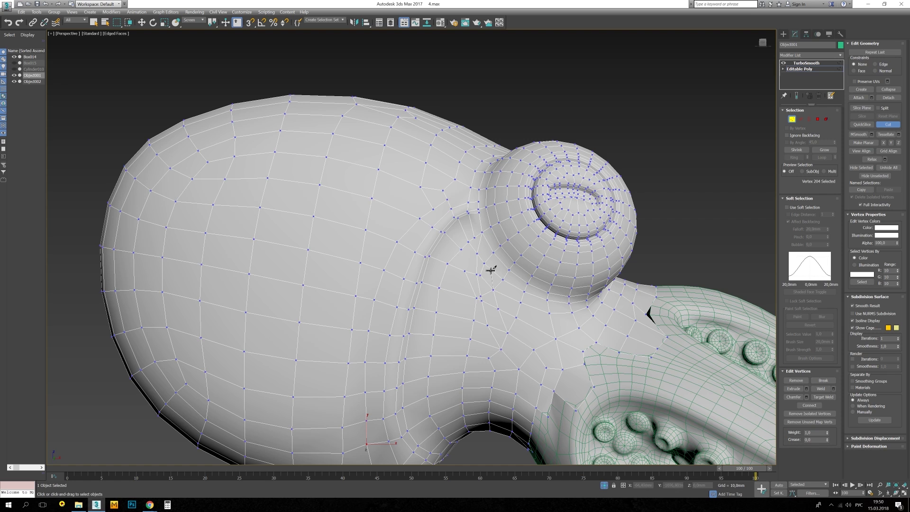
pyautogui.moveTo(467, 287)
pyautogui.keyDown('alt'); pyautogui.mouseDown(button='middle')
pyautogui.moveTo(444, 274)
pyautogui.moveTo(471, 300)
pyautogui.moveTo(459, 241)
pyautogui.mouseUp(button='middle'); pyautogui.keyUp('alt')
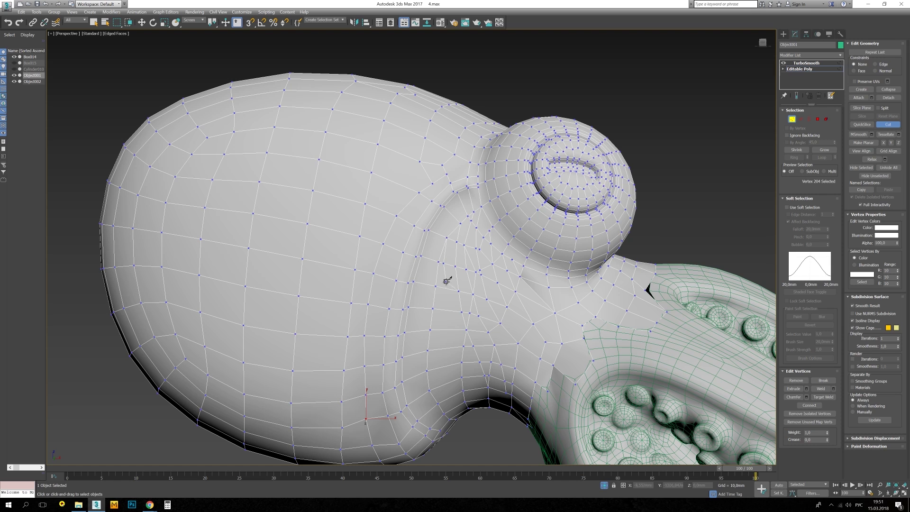
pyautogui.press('w')
pyautogui.moveTo(427, 350); pyautogui.dragTo(432, 309)
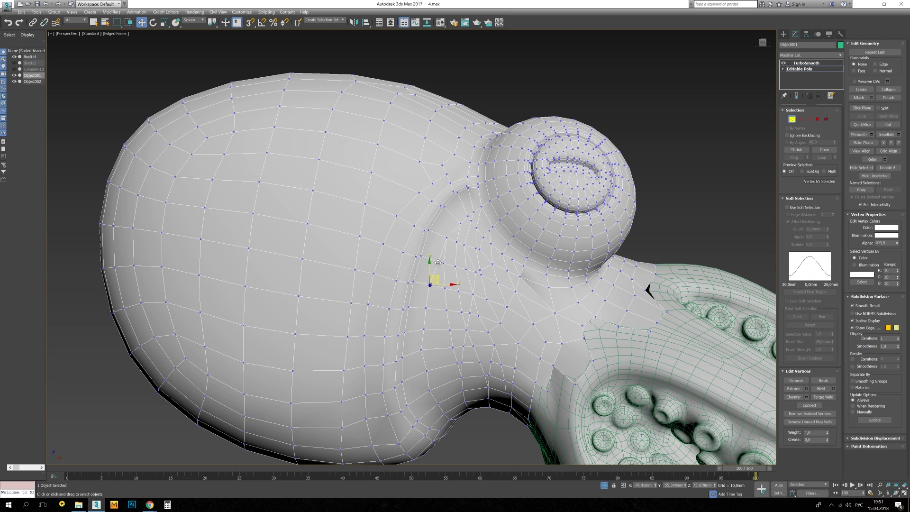
# At edge level, select and then clear an edge loop on the head.
pyautogui.press('2')
pyautogui.keyDown('alt'); pyautogui.moveTo(438, 263); pyautogui.dragTo(427, 285, button='middle'); pyautogui.keyUp('alt')
pyautogui.doubleClick(424, 296)
pyautogui.click(417, 243)
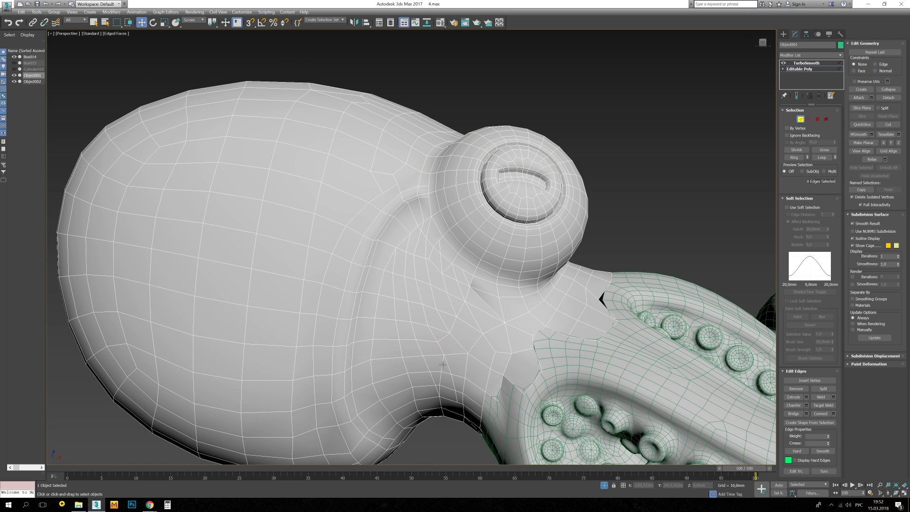
pyautogui.scroll(-3, 417, 242)
pyautogui.keyDown('alt'); pyautogui.moveTo(418, 242); pyautogui.dragTo(525, 239, button='middle'); pyautogui.keyUp('alt')
pyautogui.scroll(5, 525, 239)
pyautogui.press('1')
# Begin a Cut line on the head, then orbit around to face the eye.
pyautogui.click(553, 246)
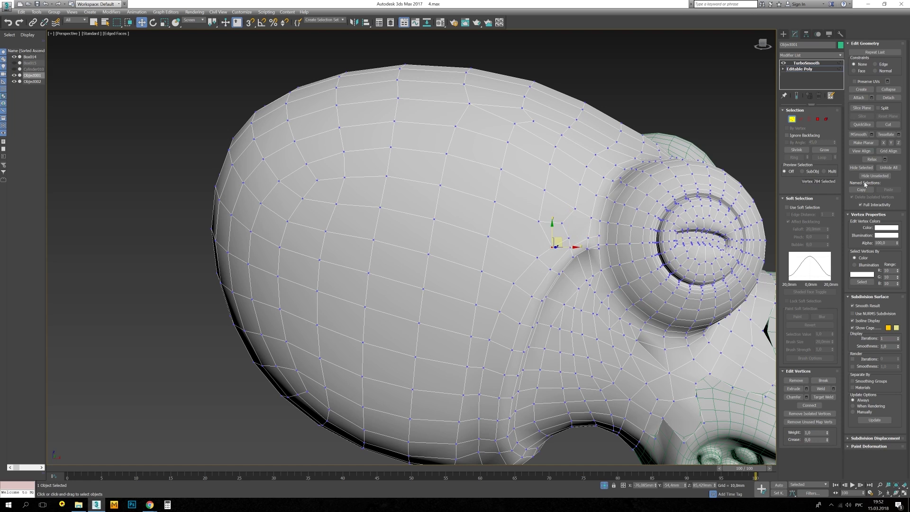
pyautogui.hotkey('alt', 'c')
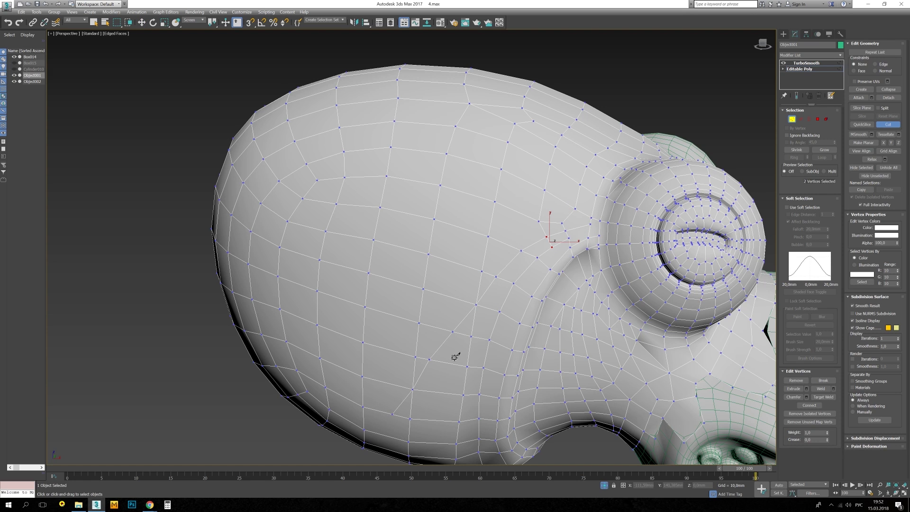
pyautogui.scroll(1, 455, 357)
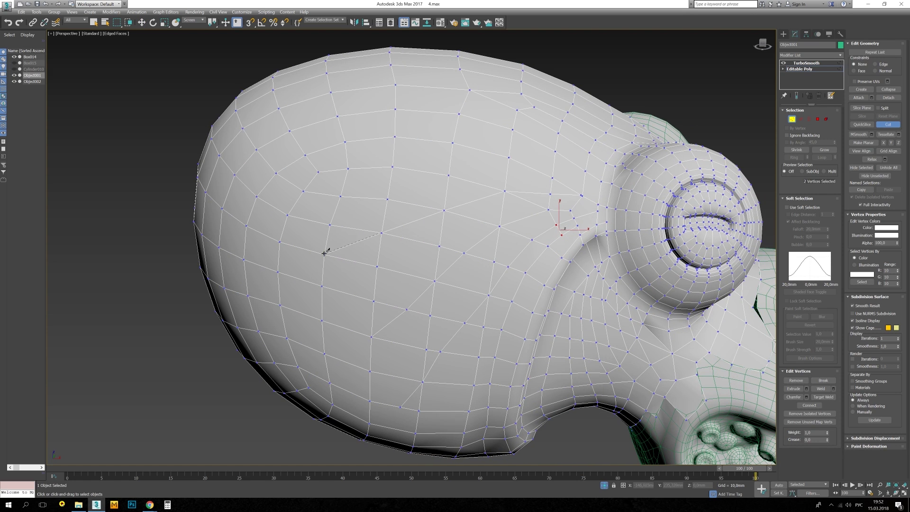
pyautogui.press('w')
pyautogui.scroll(3, 458, 220)
pyautogui.scroll(-4, 457, 219)
pyautogui.keyDown('alt'); pyautogui.moveTo(458, 220); pyautogui.dragTo(539, 167, button='middle'); pyautogui.keyUp('alt')
pyautogui.scroll(1, 435, 311)
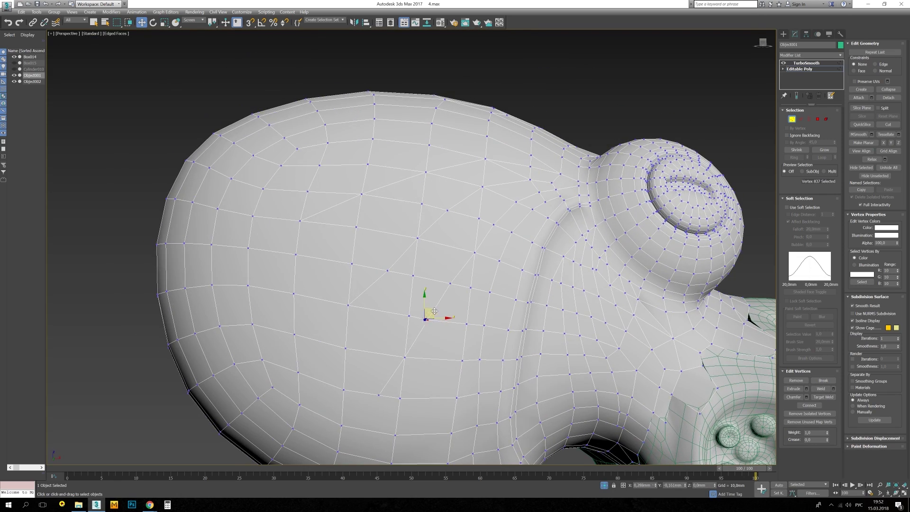
pyautogui.scroll(-4, 435, 311)
pyautogui.keyDown('alt'); pyautogui.moveTo(431, 263); pyautogui.dragTo(391, 260, button='middle'); pyautogui.keyUp('alt')
pyautogui.scroll(3, 391, 261)
# Keep cutting new edges into the head while stepping back through earlier views.
pyautogui.hotkey('alt', 'c')
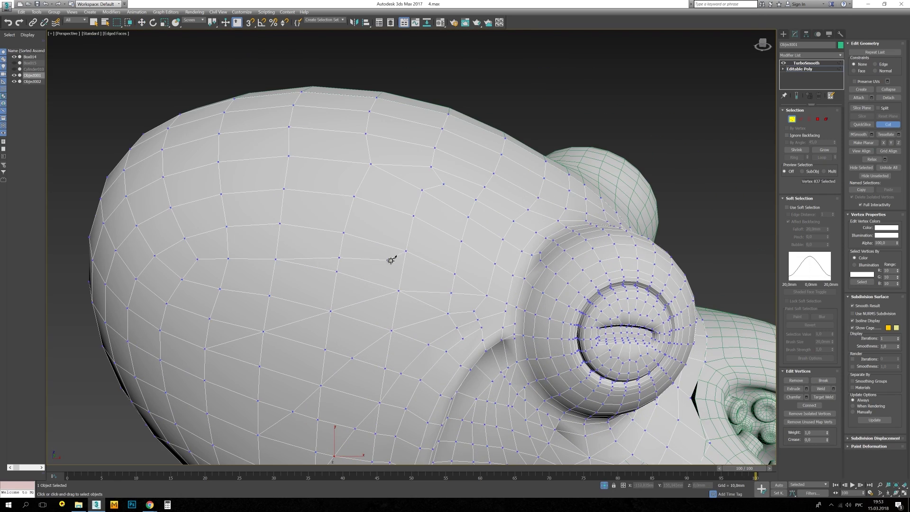
pyautogui.hotkey('shift', 'z')
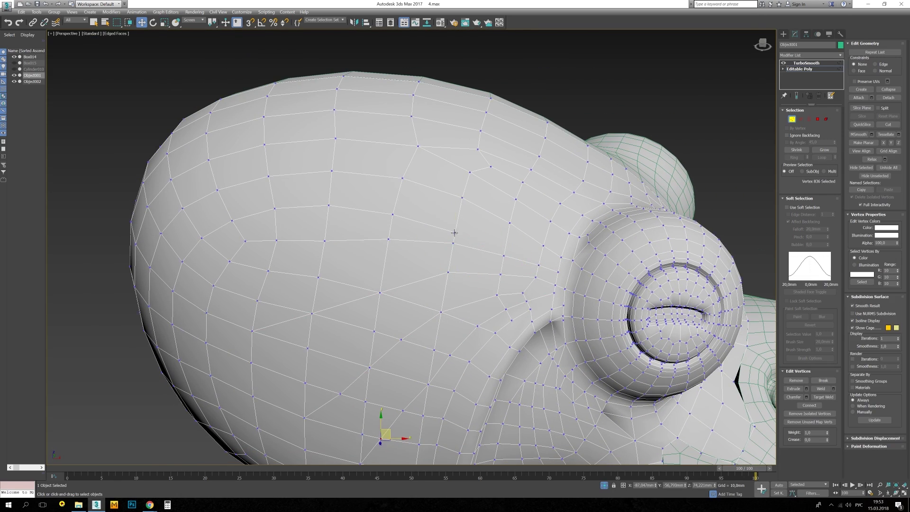
pyautogui.hotkey('shift', 'z')
pyautogui.hotkey('shift', 'z')
pyautogui.hotkey('shift', 'z')
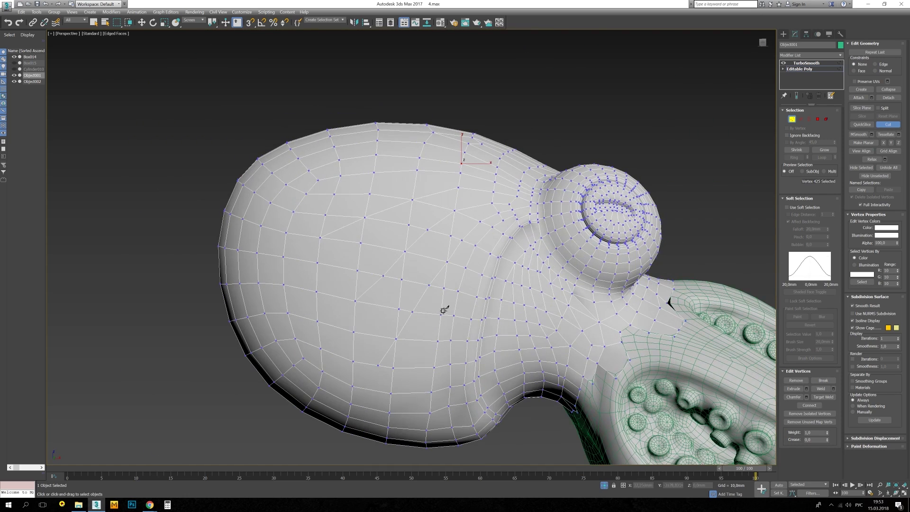
pyautogui.hotkey('shift', 'z')
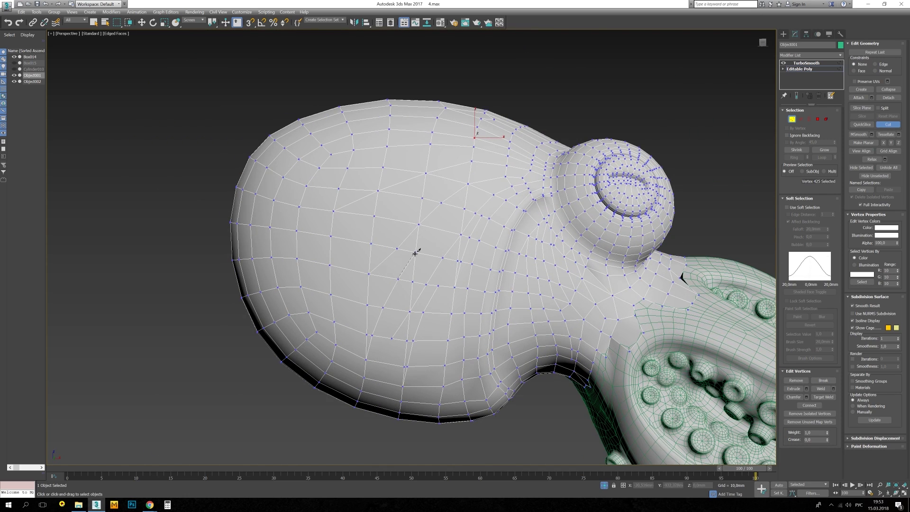
pyautogui.hotkey('shift', 'z')
pyautogui.press('2')
pyautogui.press('w')
pyautogui.hotkey('shift', 'z')
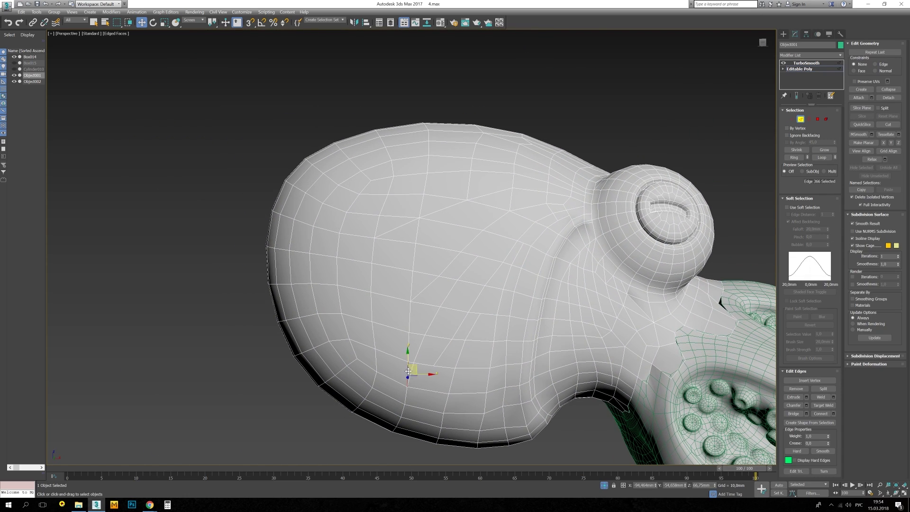
pyautogui.press('1')
pyautogui.hotkey('alt', 'c')
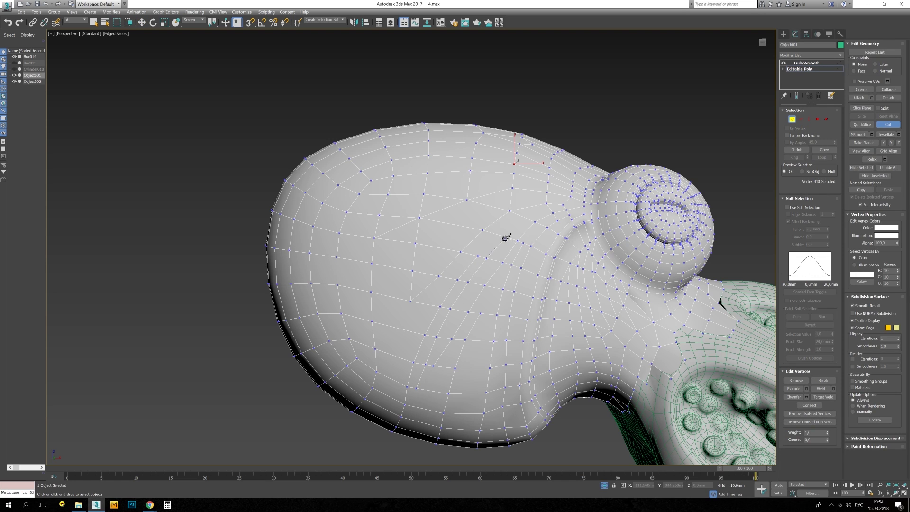
pyautogui.hotkey('shift', 'z')
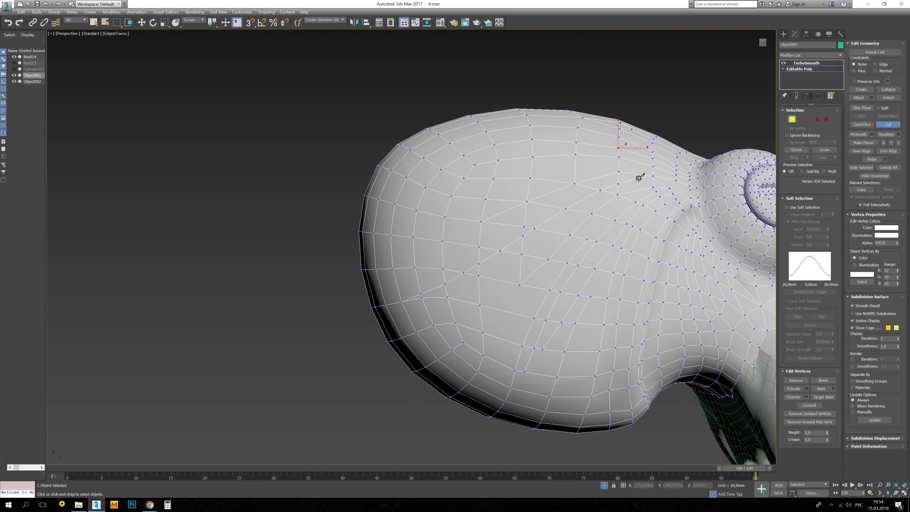
pyautogui.hotkey('shift', 'z')
# Finish the new cut line across the head and exit the Cut operation.
pyautogui.rightClick(661, 187)
pyautogui.press('2')
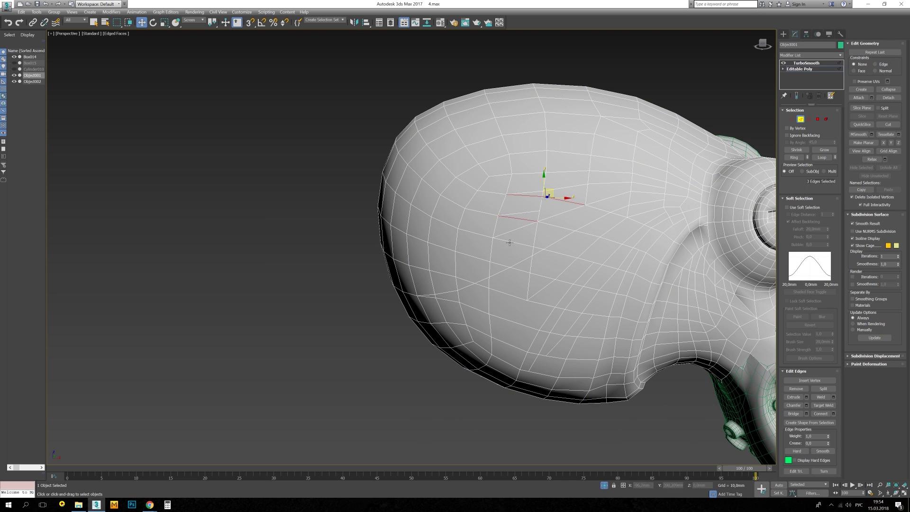
pyautogui.press('1')
pyautogui.press('2')
pyautogui.press('w')
pyautogui.press('1')
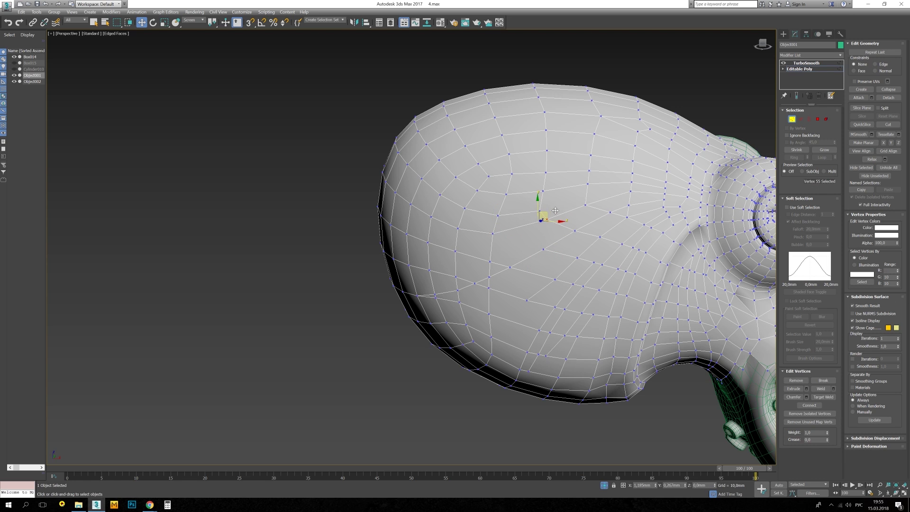
pyautogui.hotkey('alt', 'c')
pyautogui.hotkey('shift', 'z')
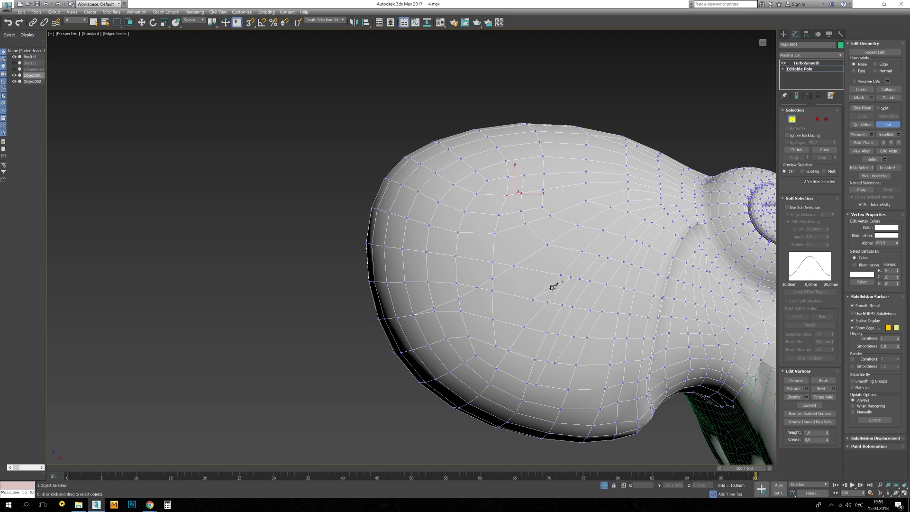
pyautogui.click(570, 276)
pyautogui.rightClick(607, 267)
pyautogui.press('2')
pyautogui.press('w')
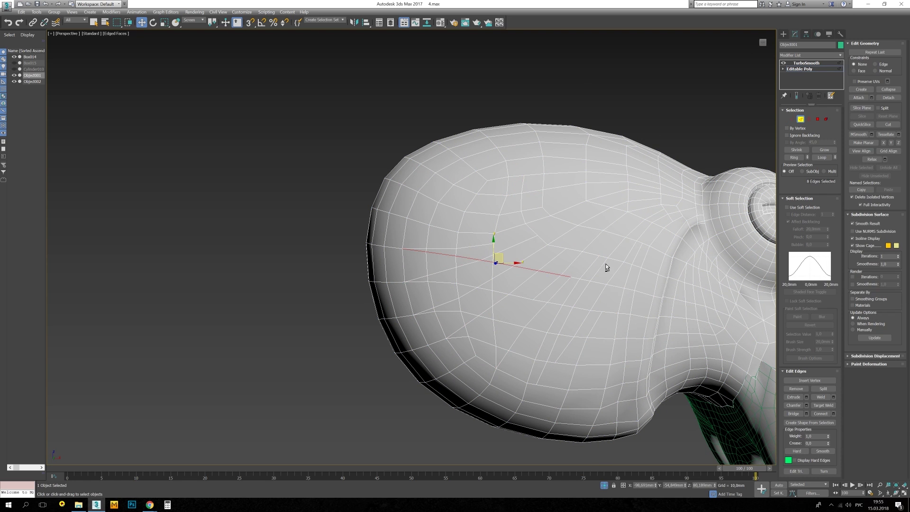
# Shift the new cut edges down-left on the head and undo an extra cut.
pyautogui.moveTo(510, 300); pyautogui.dragTo(463, 337)
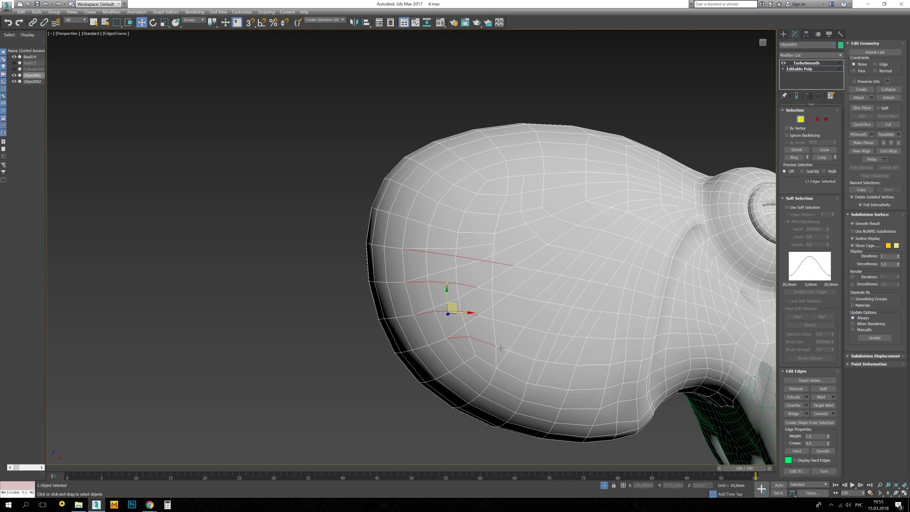
pyautogui.hotkey('shift', 'z')
pyautogui.press('1')
pyautogui.hotkey('alt', 'c')
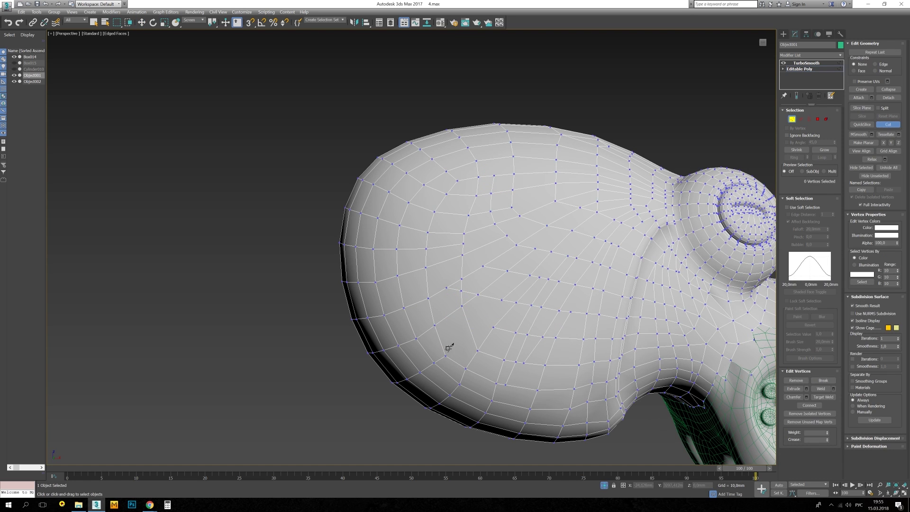
pyautogui.hotkey('ctrl', 'z')
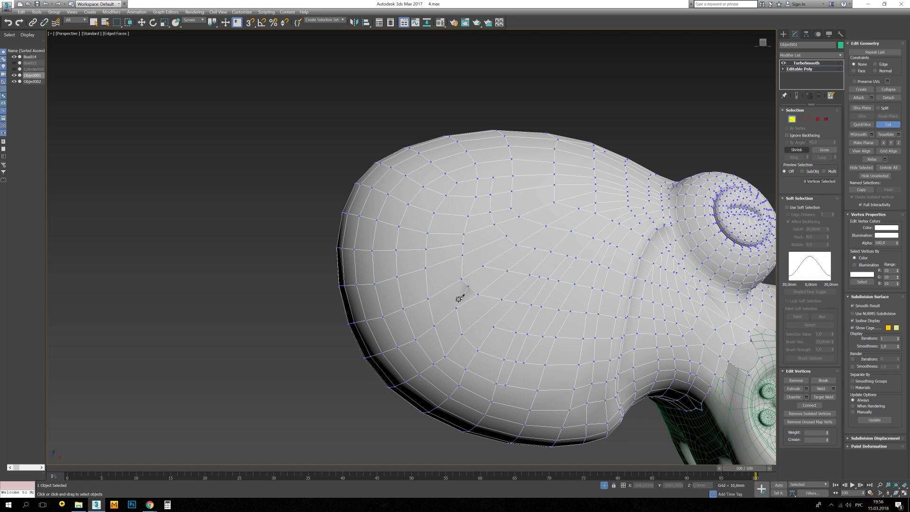
pyautogui.press('2')
pyautogui.press('1')
# Pick vertices and an edge around the dark crease beside the eye.
pyautogui.click(460, 302)
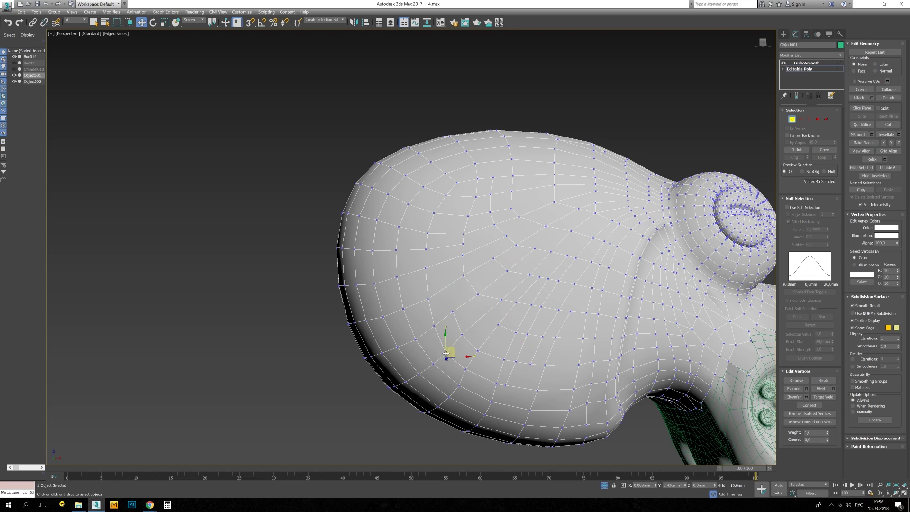
pyautogui.moveTo(446, 353)
pyautogui.keyDown('alt'); pyautogui.mouseDown(button='middle')
pyautogui.moveTo(493, 266)
pyautogui.moveTo(404, 250)
pyautogui.mouseUp(button='middle'); pyautogui.keyUp('alt')
pyautogui.click(498, 264)
pyautogui.scroll(3, 520, 272)
pyautogui.press('2')
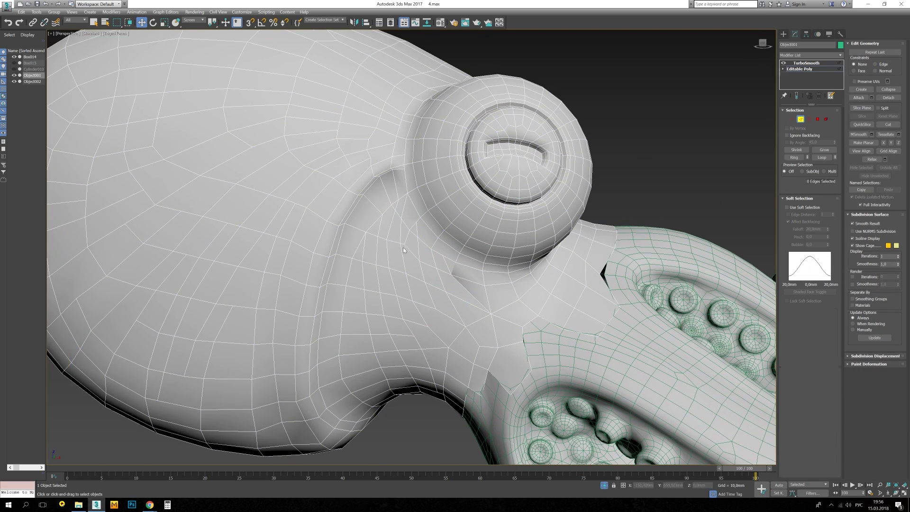
pyautogui.click(405, 211)
pyautogui.press('1')
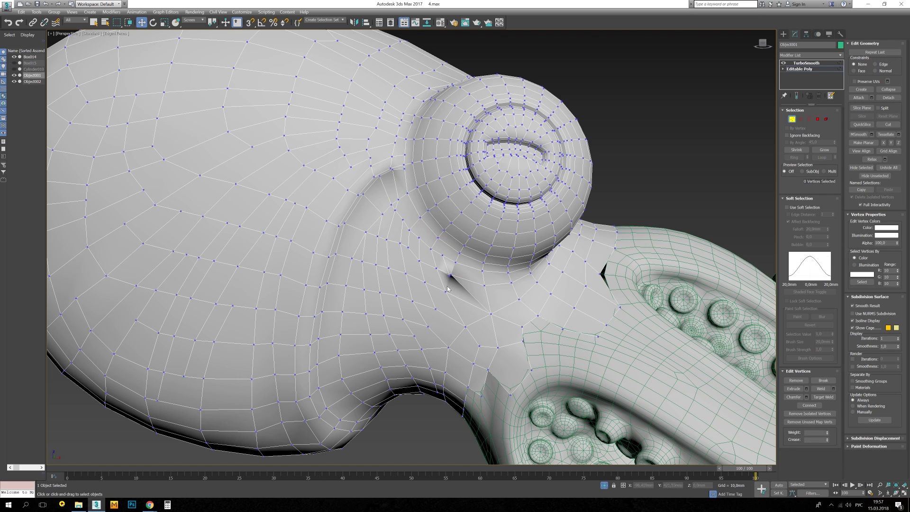
# Nudge the crease vertex to smooth the fold, then return to object level.
pyautogui.scroll(5, 433, 264)
pyautogui.scroll(-1, 461, 308)
pyautogui.moveTo(472, 301); pyautogui.dragTo(481, 302)
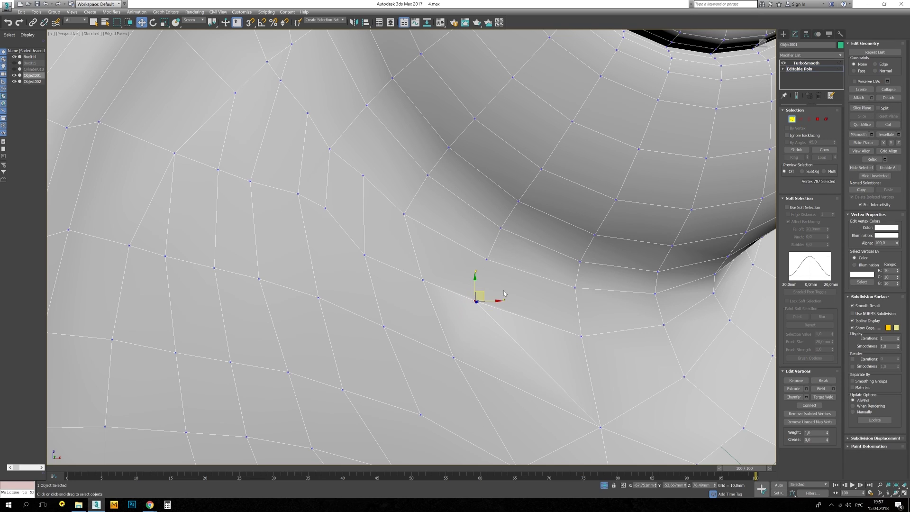
pyautogui.click(325, 207)
pyautogui.scroll(-8, 325, 208)
pyautogui.scroll(-3, 315, 197)
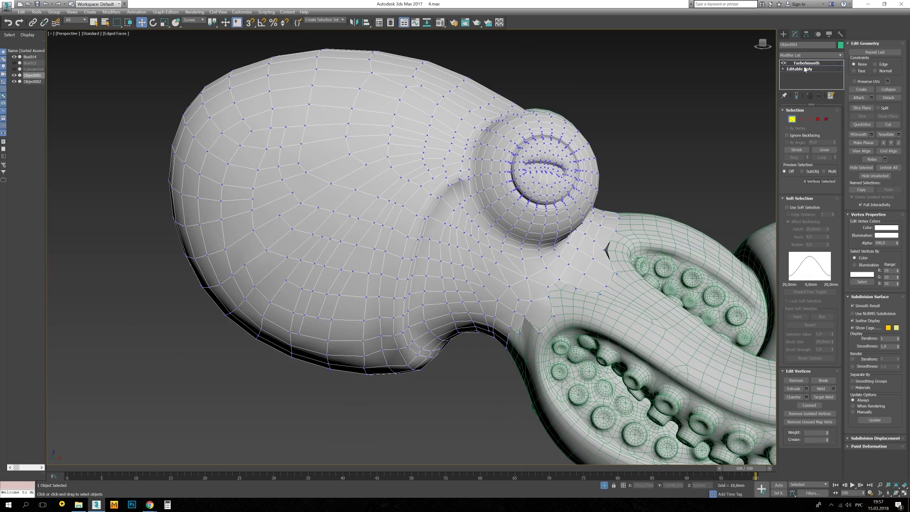
pyautogui.click(806, 69)
# Orbit around the eye and start selecting edge rows on the head top.
pyautogui.scroll(-3, 427, 214)
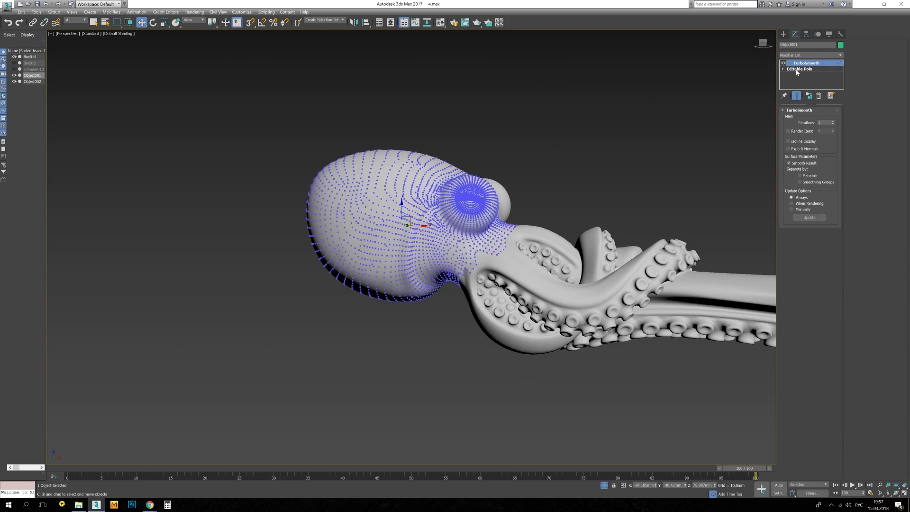
pyautogui.scroll(8, 435, 207)
pyautogui.hotkey('alt', 'c')
pyautogui.press('1')
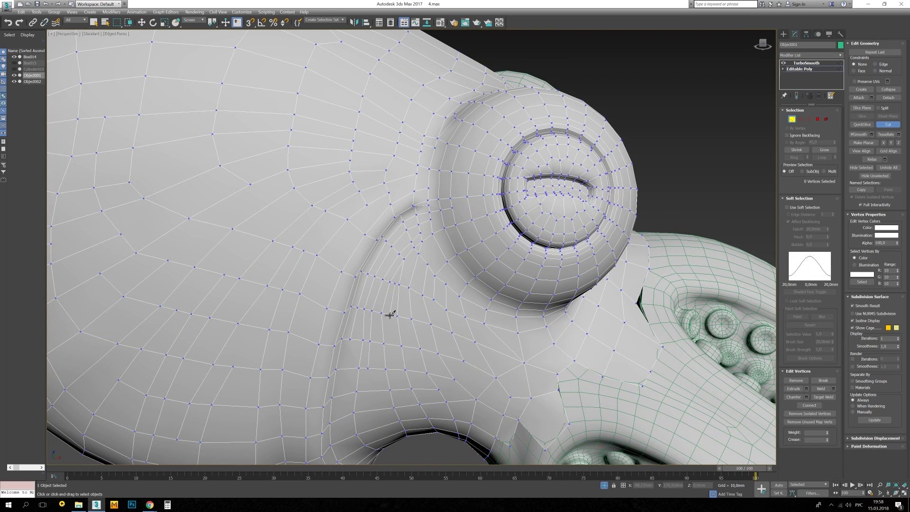
pyautogui.keyDown('alt'); pyautogui.moveTo(390, 315); pyautogui.dragTo(399, 328, button='middle'); pyautogui.keyUp('alt')
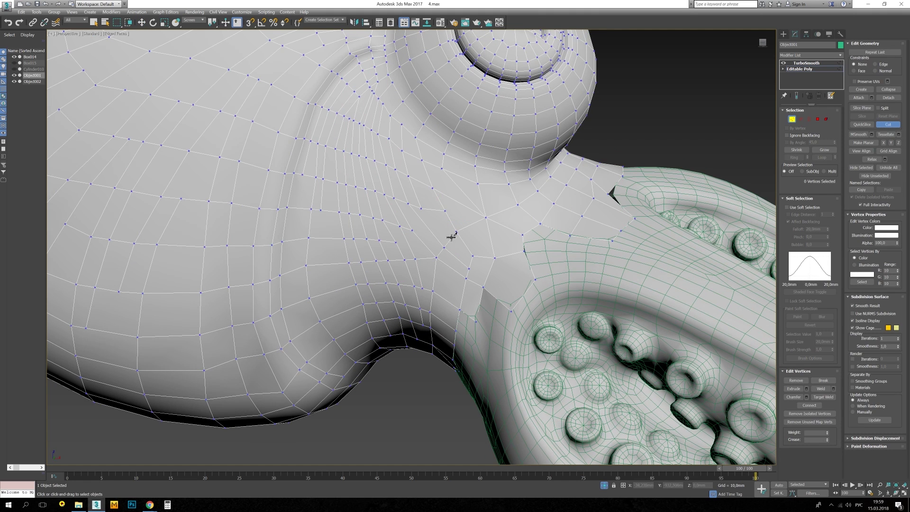
pyautogui.scroll(3, 410, 133)
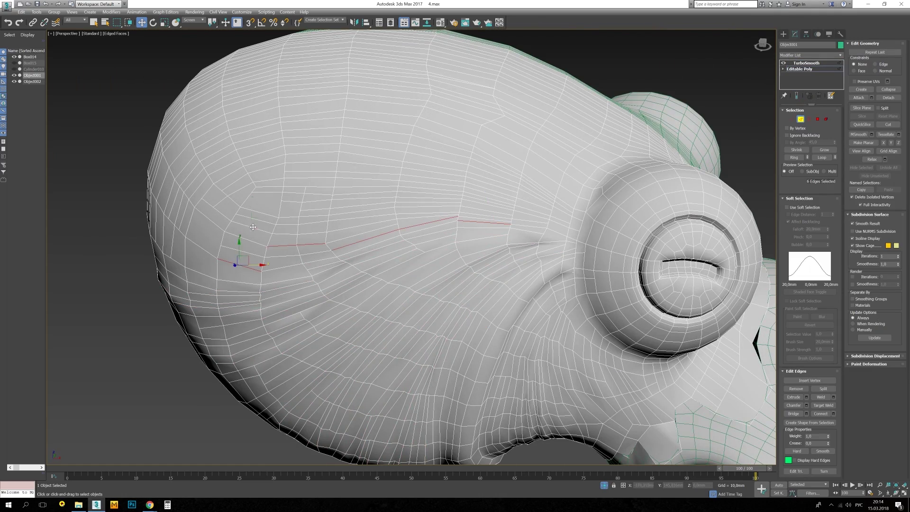
pyautogui.keyDown('shift'); pyautogui.click(516, 213); pyautogui.keyUp('shift')
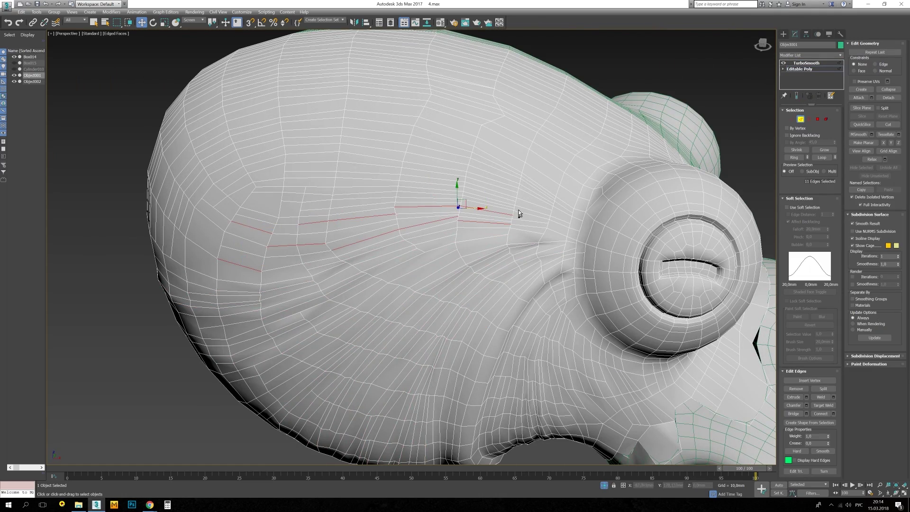
pyautogui.keyDown('alt'); pyautogui.moveTo(514, 169); pyautogui.dragTo(399, 238, button='middle'); pyautogui.keyUp('alt')
pyautogui.keyDown('ctrl'); pyautogui.click(400, 238); pyautogui.keyUp('ctrl')
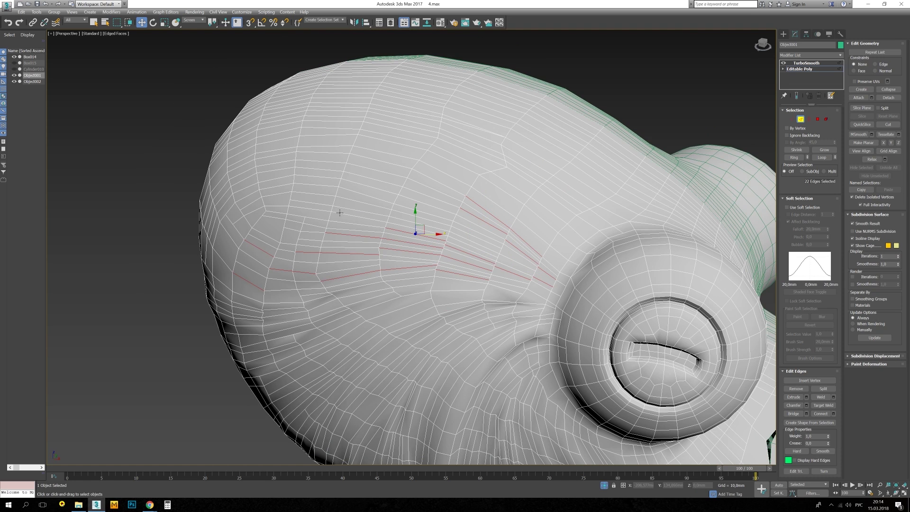
# Add more edge rows across the head and beside the ear.
pyautogui.keyDown('alt'); pyautogui.moveTo(553, 212); pyautogui.dragTo(473, 197, button='middle'); pyautogui.keyUp('alt')
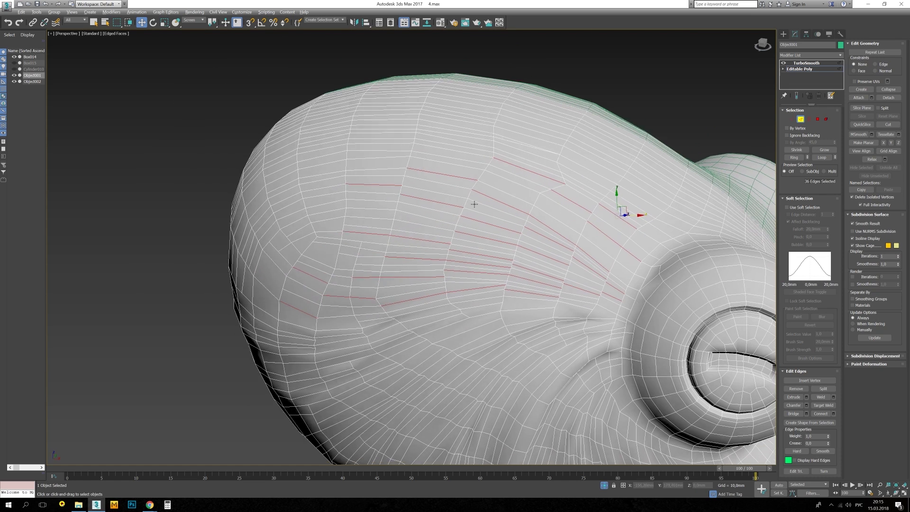
pyautogui.keyDown('ctrl'); pyautogui.click(248, 245); pyautogui.keyUp('ctrl')
pyautogui.keyDown('ctrl'); pyautogui.click(352, 177); pyautogui.keyUp('ctrl')
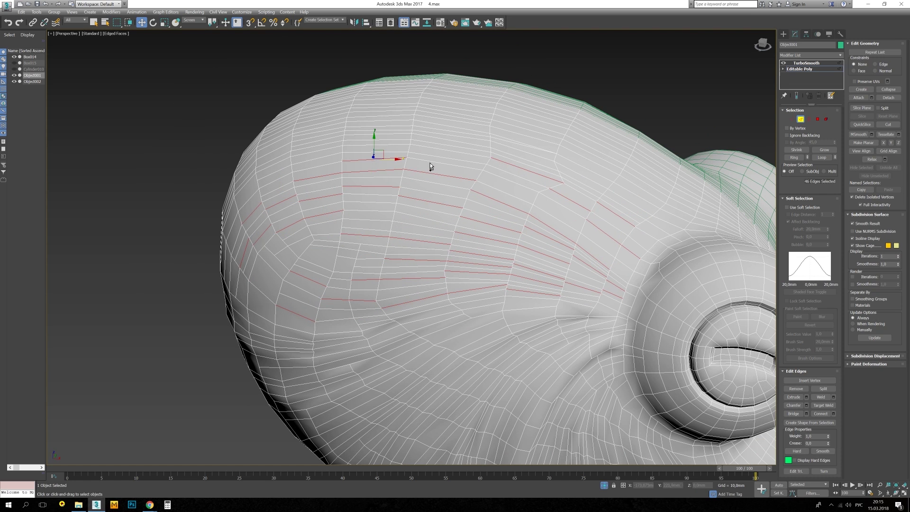
pyautogui.click(403, 151)
pyautogui.moveTo(403, 151)
pyautogui.keyDown('alt'); pyautogui.mouseDown(button='middle')
pyautogui.moveTo(446, 204)
pyautogui.moveTo(527, 262)
pyautogui.mouseUp(button='middle'); pyautogui.keyUp('alt')
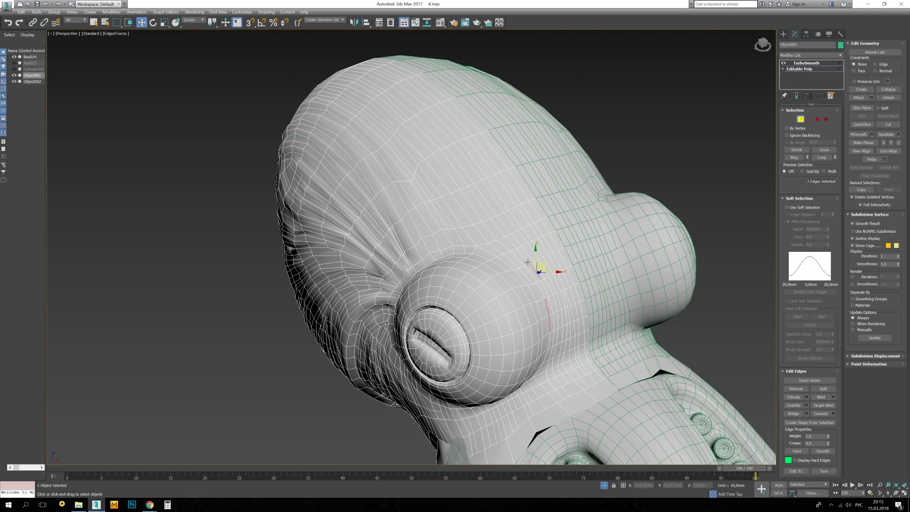
pyautogui.scroll(4, 528, 262)
pyautogui.keyDown('ctrl'); pyautogui.click(477, 282); pyautogui.keyUp('ctrl')
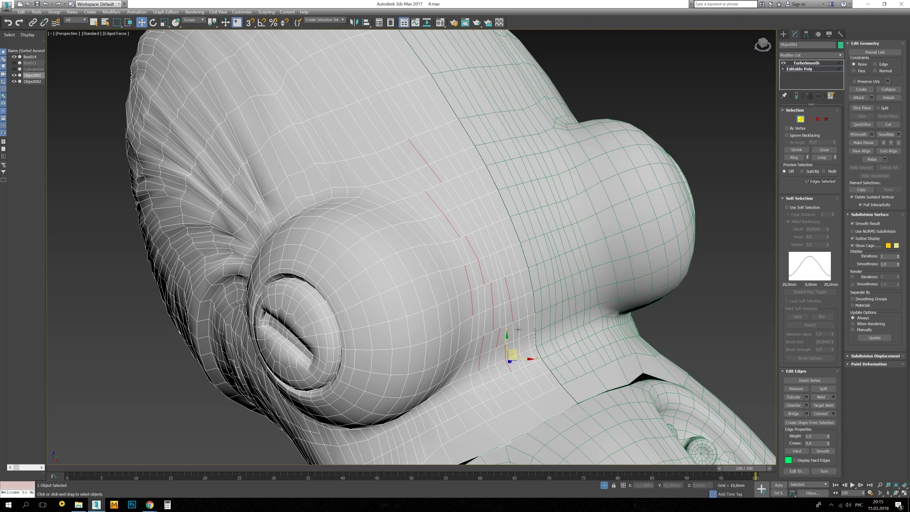
pyautogui.keyDown('ctrl'); pyautogui.click(459, 140); pyautogui.keyUp('ctrl')
pyautogui.moveTo(460, 139); pyautogui.dragTo(567, 278, button='middle')
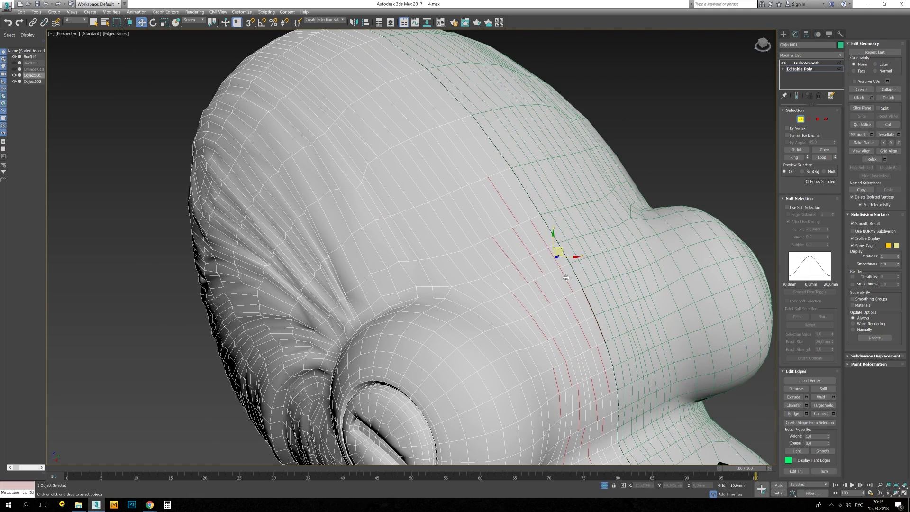
pyautogui.keyDown('ctrl'); pyautogui.click(431, 231); pyautogui.keyUp('ctrl')
# Add head-top edges, then deselect the octopus and hide the mesh edges.
pyautogui.keyDown('alt'); pyautogui.moveTo(431, 231); pyautogui.dragTo(442, 256, button='middle'); pyautogui.keyUp('alt')
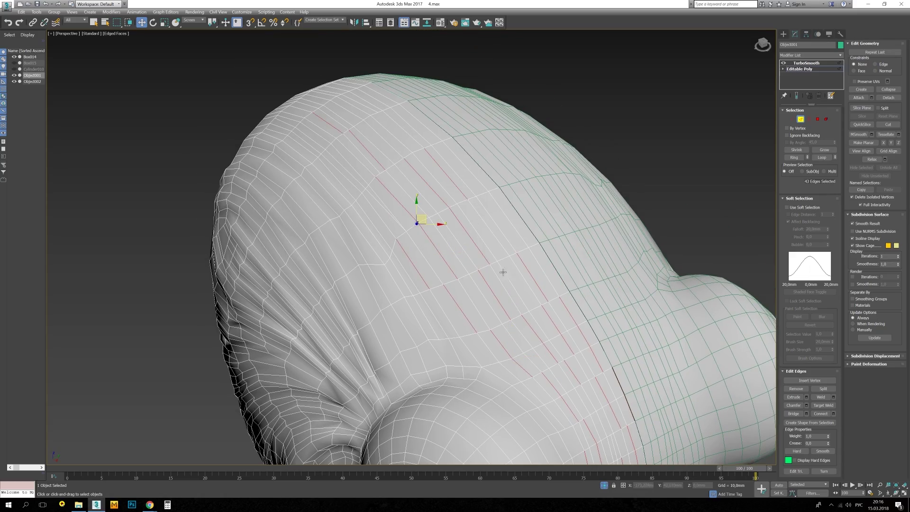
pyautogui.scroll(-2, 460, 199)
pyautogui.keyDown('ctrl'); pyautogui.click(358, 145); pyautogui.keyUp('ctrl')
pyautogui.moveTo(358, 145)
pyautogui.keyDown('alt'); pyautogui.mouseDown(button='middle')
pyautogui.moveTo(506, 208)
pyautogui.moveTo(493, 356)
pyautogui.mouseUp(button='middle'); pyautogui.keyUp('alt')
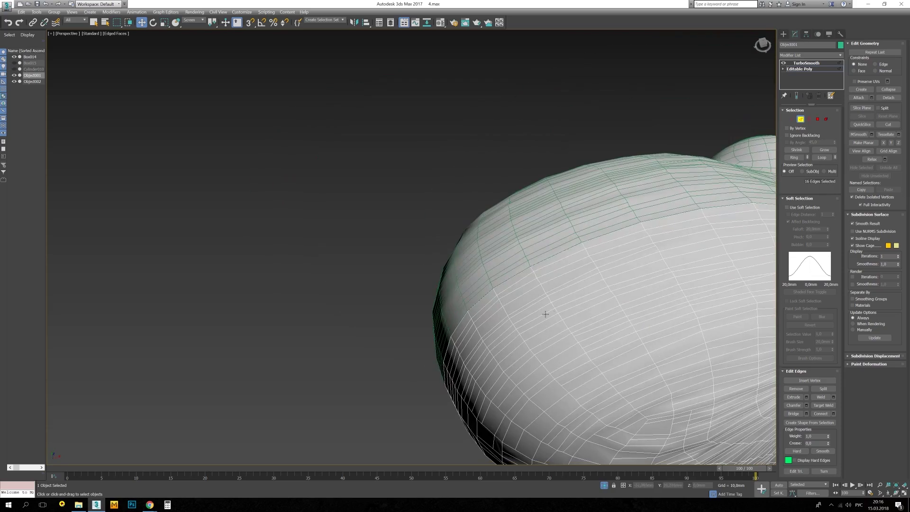
pyautogui.click(493, 357)
pyautogui.moveTo(457, 430)
pyautogui.keyDown('alt'); pyautogui.mouseDown(button='middle')
pyautogui.moveTo(481, 243)
pyautogui.moveTo(506, 326)
pyautogui.moveTo(465, 199)
pyautogui.mouseUp(button='middle'); pyautogui.keyUp('alt')
pyautogui.click(466, 199)
pyautogui.scroll(-3, 466, 200)
pyautogui.press('F4')
pyautogui.moveTo(460, 274)
pyautogui.keyDown('alt'); pyautogui.mouseDown(button='middle')
pyautogui.moveTo(443, 284)
pyautogui.moveTo(532, 374)
pyautogui.mouseUp(button='middle'); pyautogui.keyUp('alt')
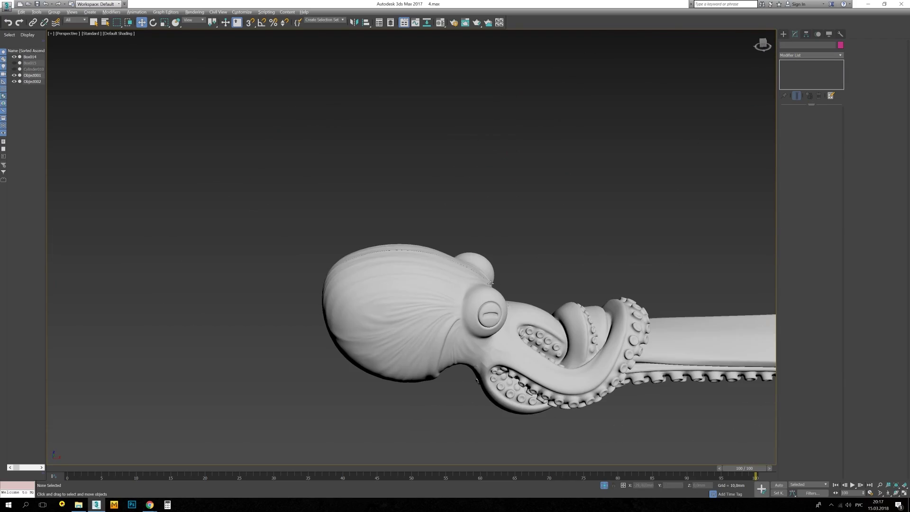
# Reselect the octopus with mesh edges shown and zoom in toward the eye.
pyautogui.click(533, 374)
pyautogui.press('1')
pyautogui.press('F4')
pyautogui.scroll(5, 533, 374)
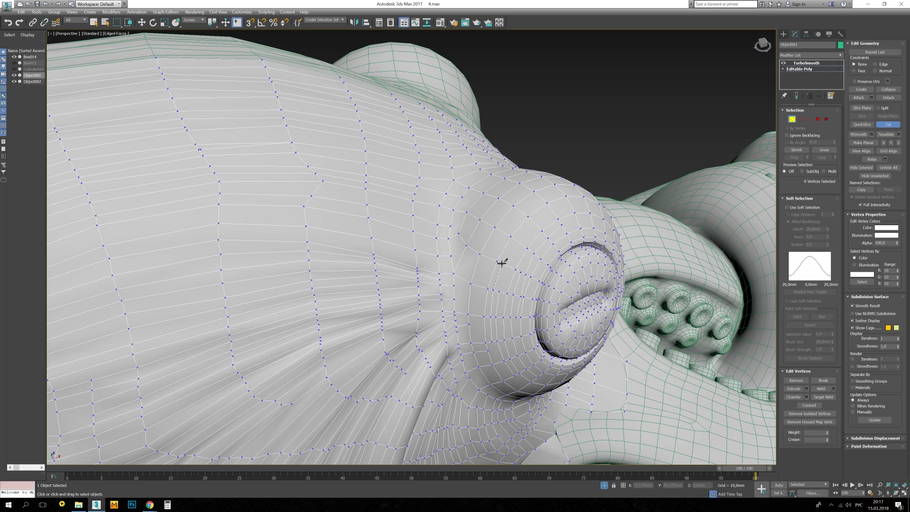
pyautogui.keyDown('alt'); pyautogui.moveTo(543, 225); pyautogui.dragTo(506, 260, button='middle'); pyautogui.keyUp('alt')
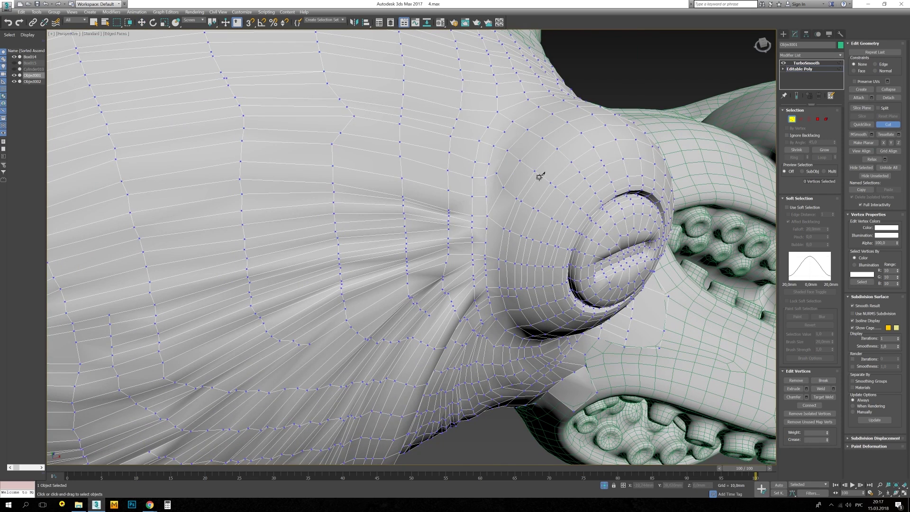
pyautogui.scroll(-3, 534, 190)
pyautogui.scroll(4, 508, 318)
pyautogui.scroll(-4, 508, 317)
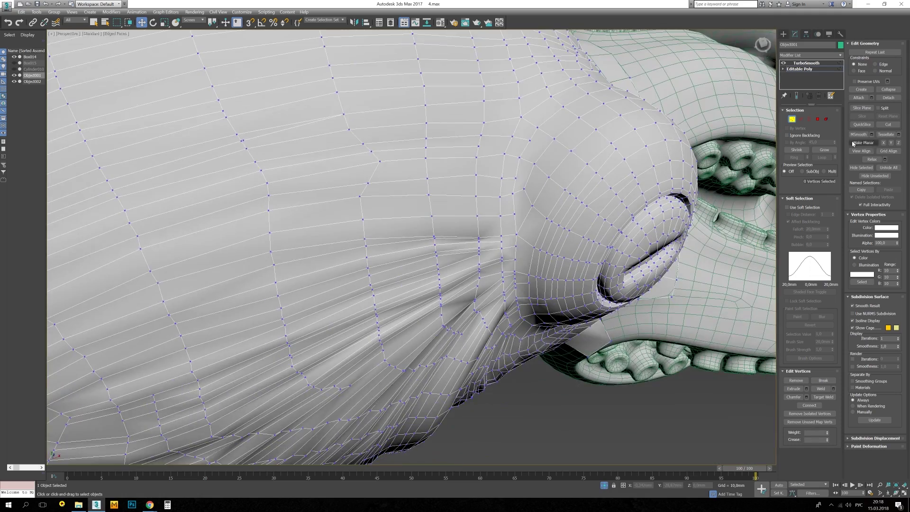
# Orbit around the eye bulge to view it from the top and sides.
pyautogui.keyDown('alt'); pyautogui.moveTo(522, 294); pyautogui.dragTo(541, 270, button='middle'); pyautogui.keyUp('alt')
pyautogui.keyDown('alt'); pyautogui.moveTo(591, 184); pyautogui.dragTo(554, 295, button='middle'); pyautogui.keyUp('alt')
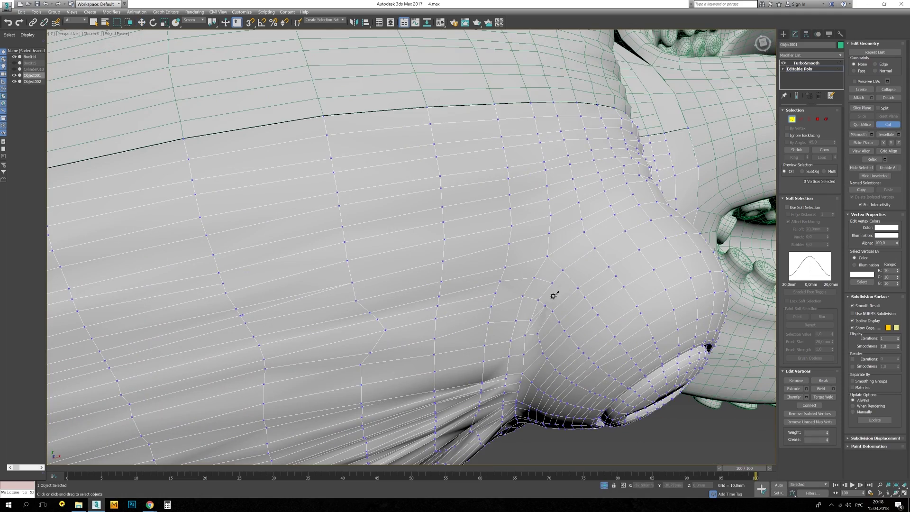
pyautogui.moveTo(643, 210)
pyautogui.keyDown('alt'); pyautogui.mouseDown(button='middle')
pyautogui.moveTo(493, 299)
pyautogui.moveTo(542, 337)
pyautogui.moveTo(522, 230)
pyautogui.moveTo(544, 155)
pyautogui.moveTo(451, 116)
pyautogui.mouseUp(button='middle'); pyautogui.keyUp('alt')
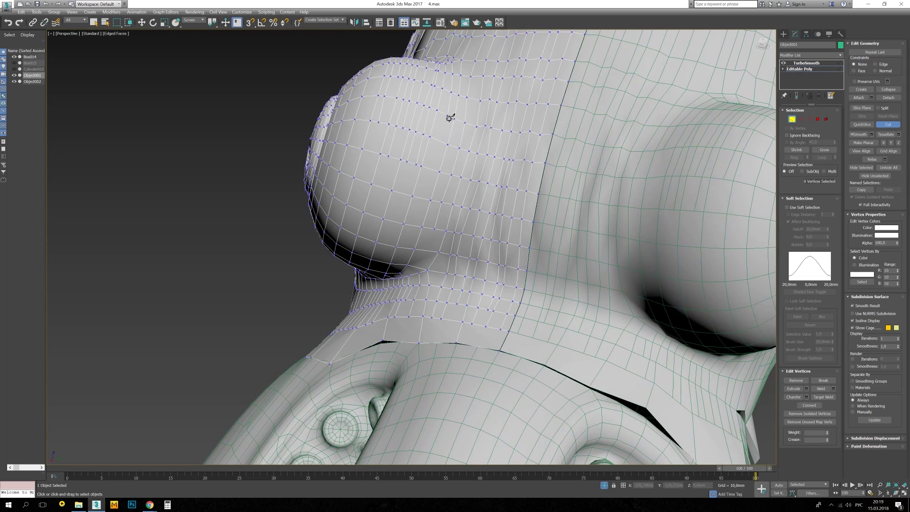
pyautogui.moveTo(389, 157)
pyautogui.keyDown('alt'); pyautogui.mouseDown(button='middle')
pyautogui.moveTo(427, 250)
pyautogui.moveTo(459, 258)
pyautogui.mouseUp(button='middle'); pyautogui.keyUp('alt')
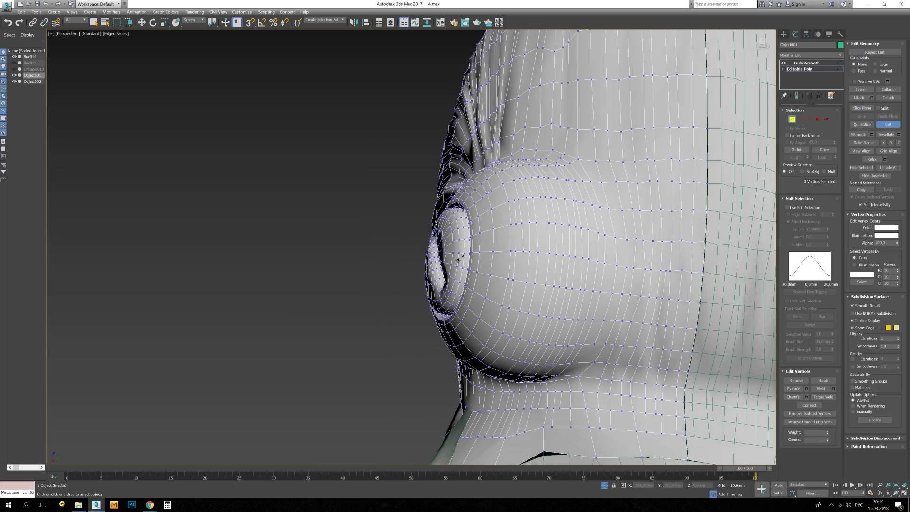
pyautogui.moveTo(480, 329)
pyautogui.keyDown('alt'); pyautogui.mouseDown(button='middle')
pyautogui.moveTo(615, 205)
pyautogui.moveTo(591, 217)
pyautogui.mouseUp(button='middle'); pyautogui.keyUp('alt')
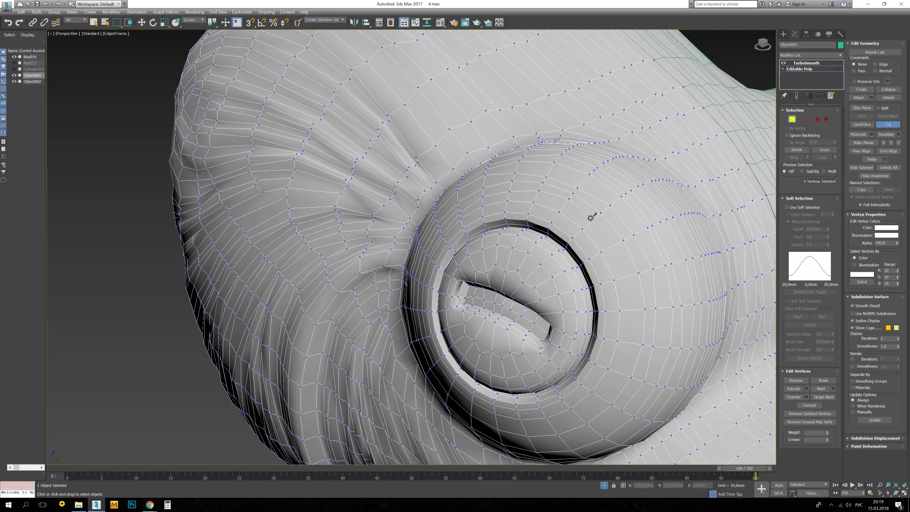
pyautogui.keyDown('alt'); pyautogui.moveTo(561, 416); pyautogui.dragTo(520, 204, button='middle'); pyautogui.keyUp('alt')
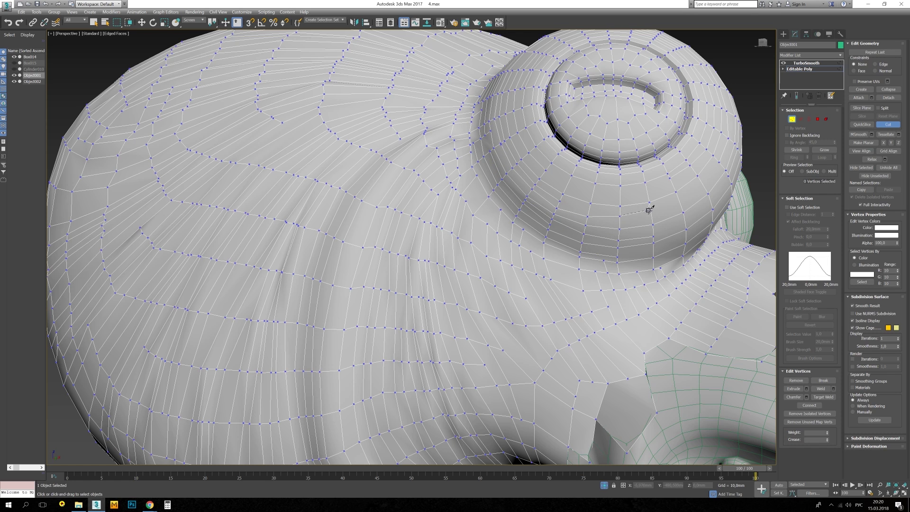
# Frame the whole eye bulge, then select the first eye-rim edge with Move active.
pyautogui.moveTo(587, 221)
pyautogui.keyDown('alt'); pyautogui.mouseDown(button='middle')
pyautogui.moveTo(559, 179)
pyautogui.moveTo(585, 298)
pyautogui.mouseUp(button='middle'); pyautogui.keyUp('alt')
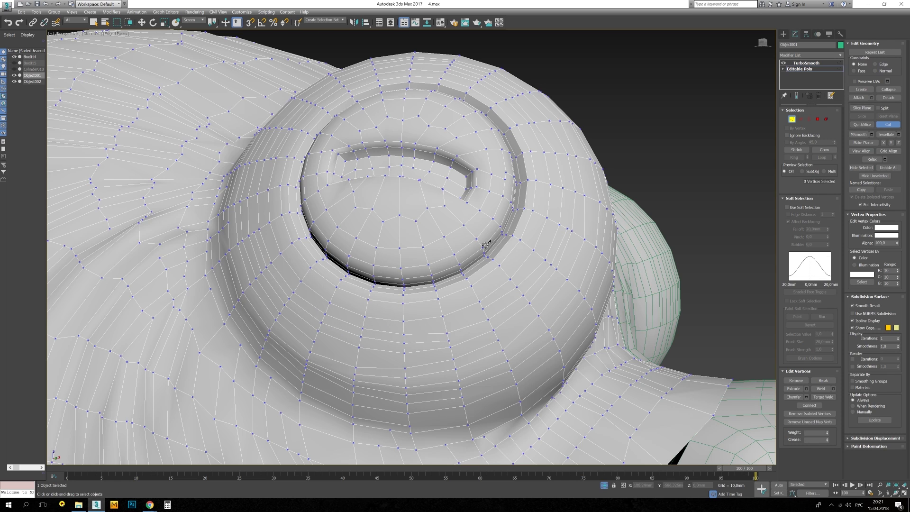
pyautogui.keyDown('alt'); pyautogui.moveTo(486, 246); pyautogui.dragTo(380, 295, button='middle'); pyautogui.keyUp('alt')
pyautogui.press('2')
pyautogui.click(390, 289)
pyautogui.press('w')
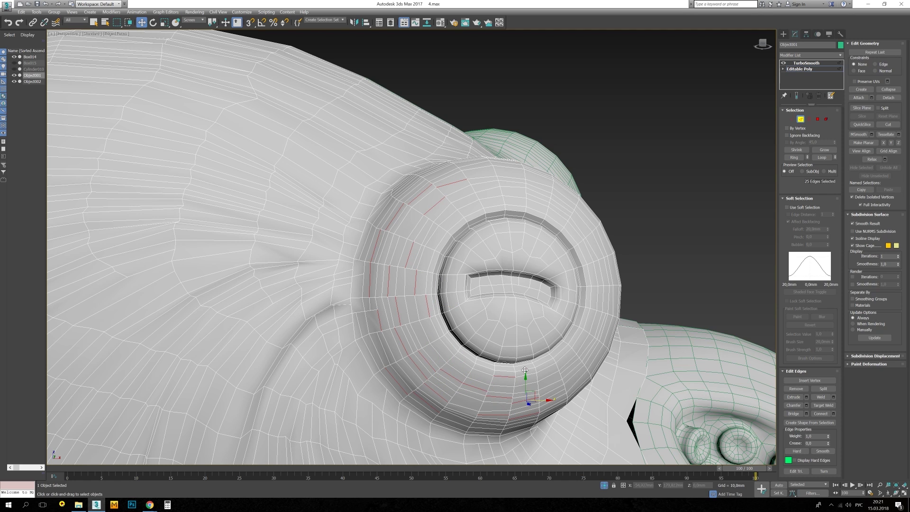
# Add more edge loops around the eye rim and socket to the selection.
pyautogui.keyDown('ctrl'); pyautogui.click(425, 215); pyautogui.keyUp('ctrl')
pyautogui.moveTo(426, 215)
pyautogui.keyDown('alt'); pyautogui.mouseDown(button='middle')
pyautogui.moveTo(402, 194)
pyautogui.moveTo(490, 196)
pyautogui.mouseUp(button='middle'); pyautogui.keyUp('alt')
pyautogui.keyDown('ctrl'); pyautogui.click(403, 175); pyautogui.keyUp('ctrl')
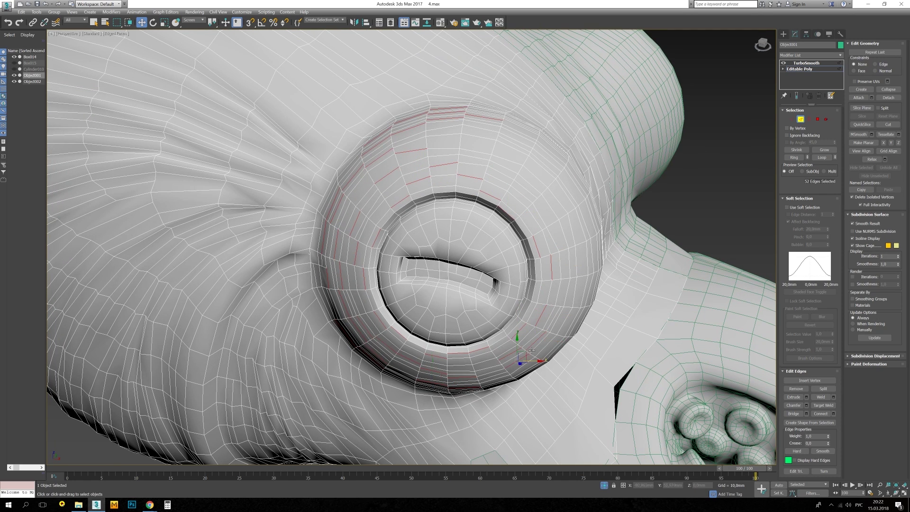
pyautogui.keyDown('ctrl'); pyautogui.click(581, 218); pyautogui.keyUp('ctrl')
pyautogui.keyDown('alt'); pyautogui.moveTo(582, 218); pyautogui.dragTo(451, 345, button='middle'); pyautogui.keyUp('alt')
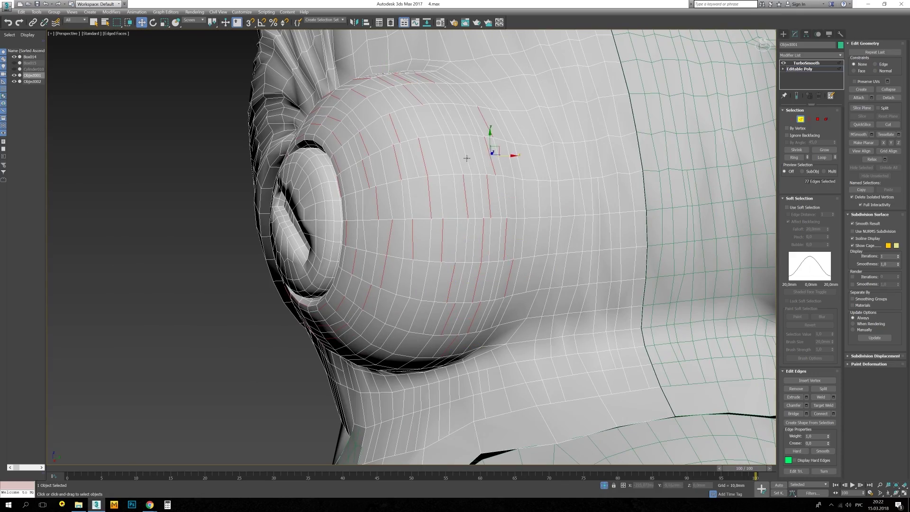
pyautogui.keyDown('ctrl'); pyautogui.click(467, 158); pyautogui.keyUp('ctrl')
pyautogui.moveTo(467, 158)
pyautogui.keyDown('alt'); pyautogui.mouseDown(button='middle')
pyautogui.moveTo(384, 376)
pyautogui.moveTo(535, 203)
pyautogui.mouseUp(button='middle'); pyautogui.keyUp('alt')
# Convert the eye edges to vertices and open the Scale Transform Type-In.
pyautogui.keyDown('ctrl'); pyautogui.click(792, 119); pyautogui.keyUp('ctrl')
pyautogui.press('r')
pyautogui.press('F12')
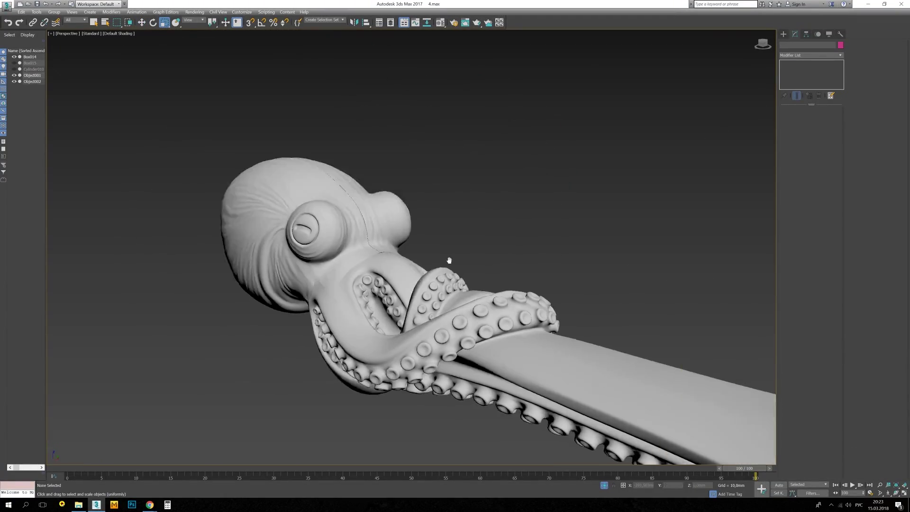
pyautogui.moveTo(447, 260)
pyautogui.keyDown('alt'); pyautogui.mouseDown(button='middle')
pyautogui.moveTo(253, 264)
pyautogui.moveTo(422, 273)
pyautogui.mouseUp(button='middle'); pyautogui.keyUp('alt')
pyautogui.scroll(3, 422, 272)
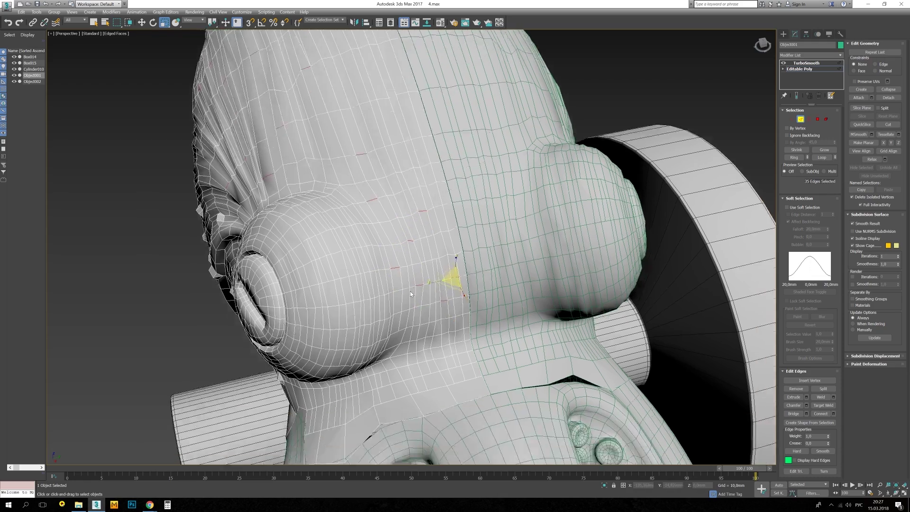
pyautogui.keyDown('alt'); pyautogui.moveTo(411, 294); pyautogui.dragTo(368, 364, button='middle'); pyautogui.keyUp('alt')
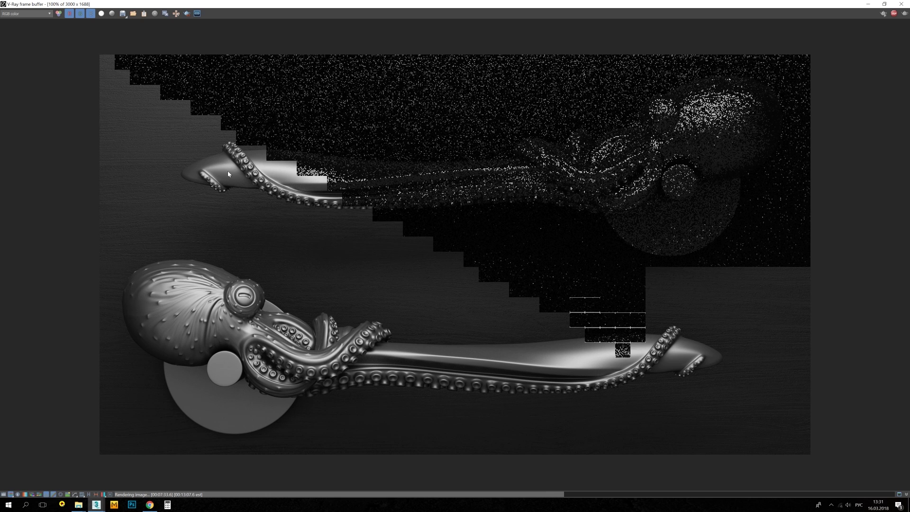
# Drag the V-Ray frame buffer's title bar down to restore it and reveal the viewport.
pyautogui.moveTo(535, 4); pyautogui.dragTo(482, 361)
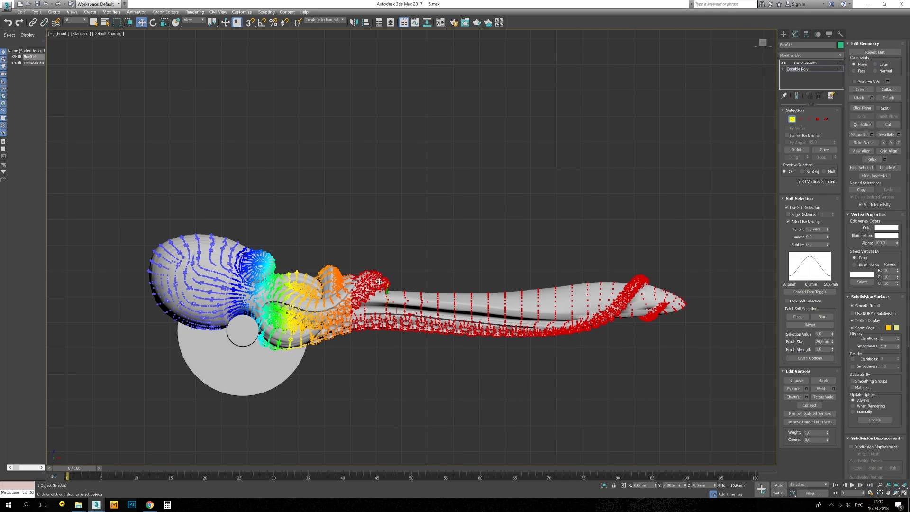
# Pull the soft-selected tentacle down and right, then clear the vertex selection.
pyautogui.moveTo(379, 281); pyautogui.dragTo(400, 304)
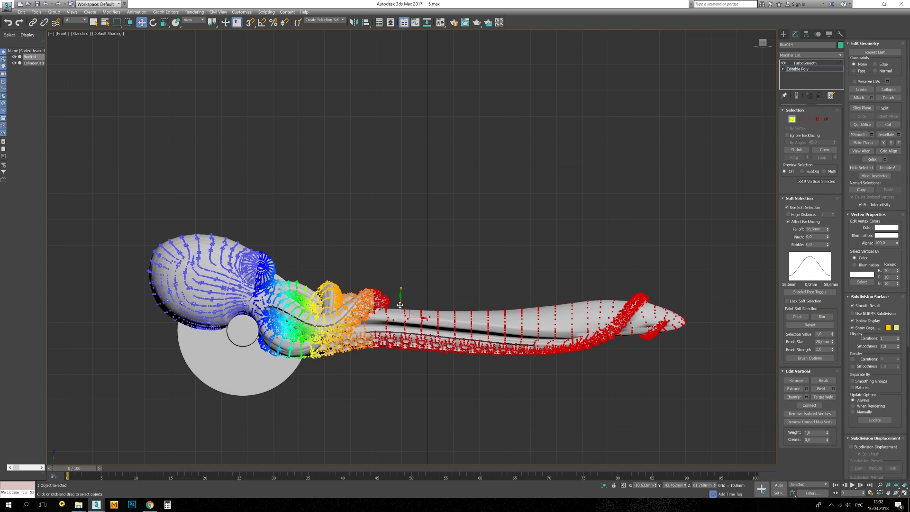
pyautogui.click(131, 271)
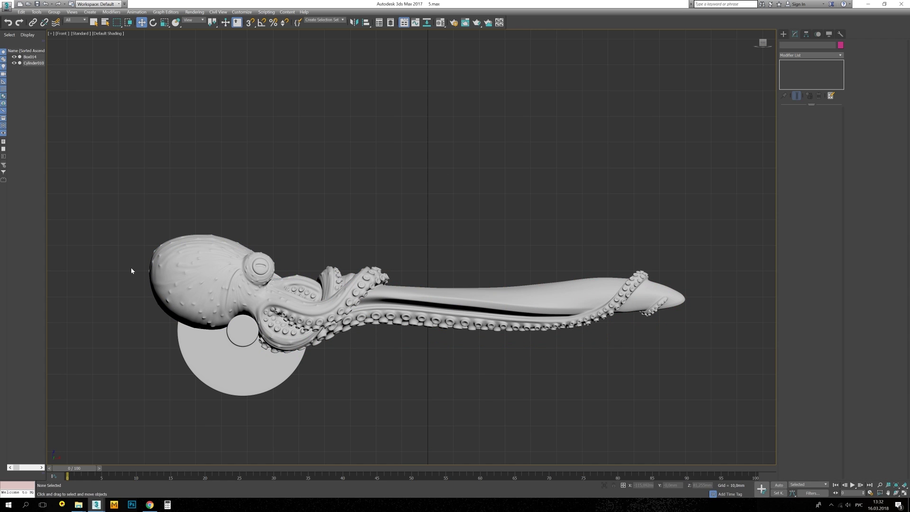
pyautogui.click(450, 305)
pyautogui.click(304, 291)
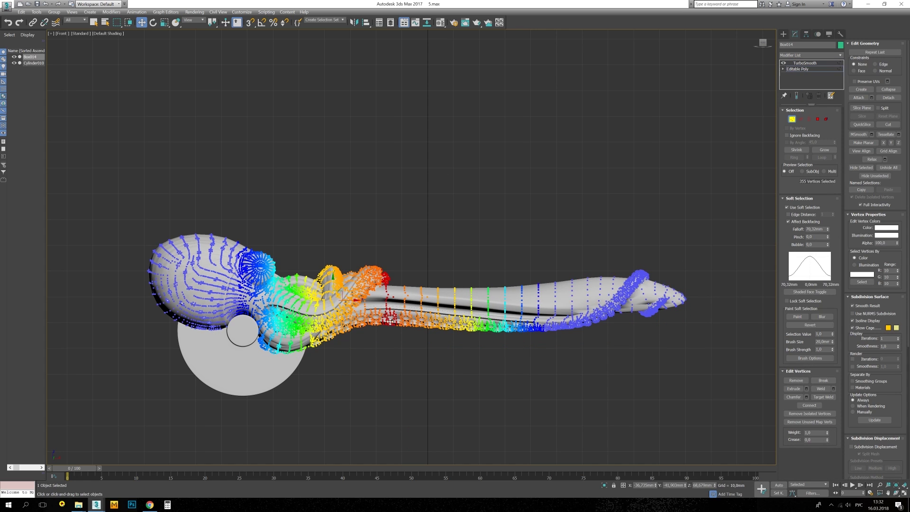
pyautogui.click(430, 243)
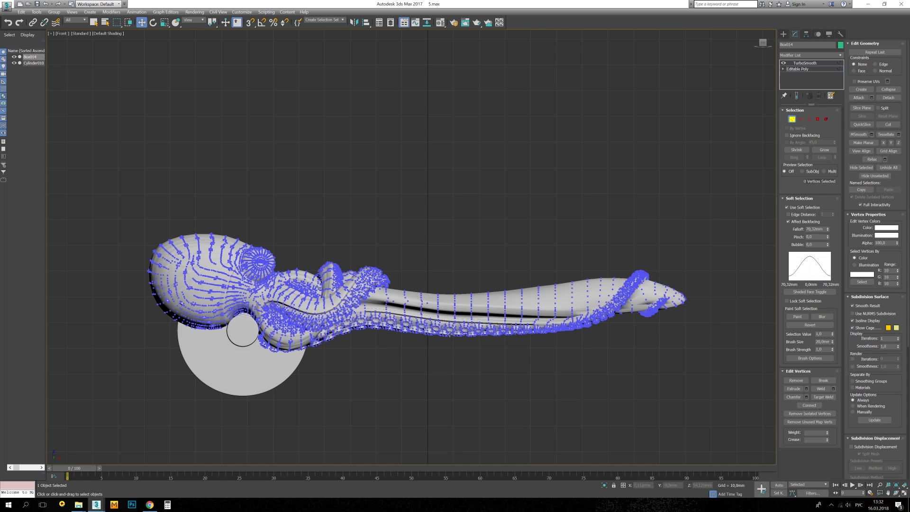
pyautogui.press('1')
# Group the handle Box014 and rosette Cylinder010 into Group001.
pyautogui.click(338, 199)
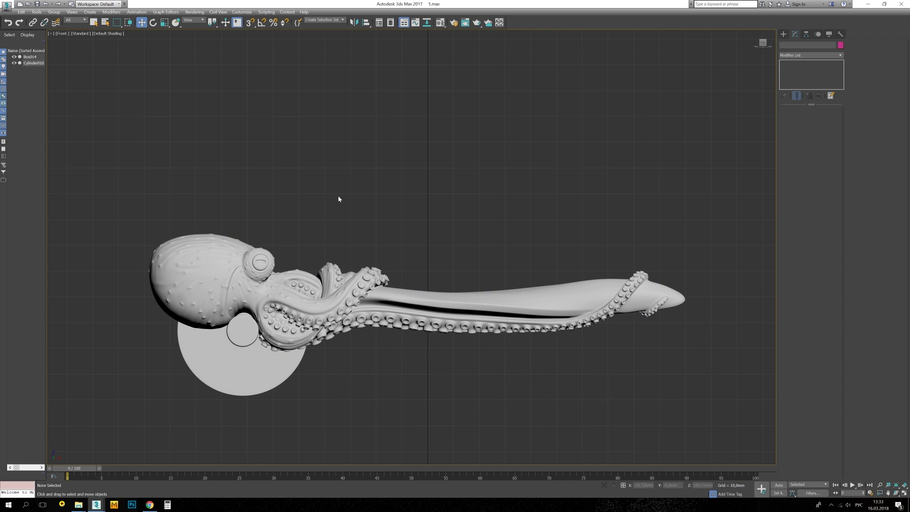
pyautogui.click(170, 285)
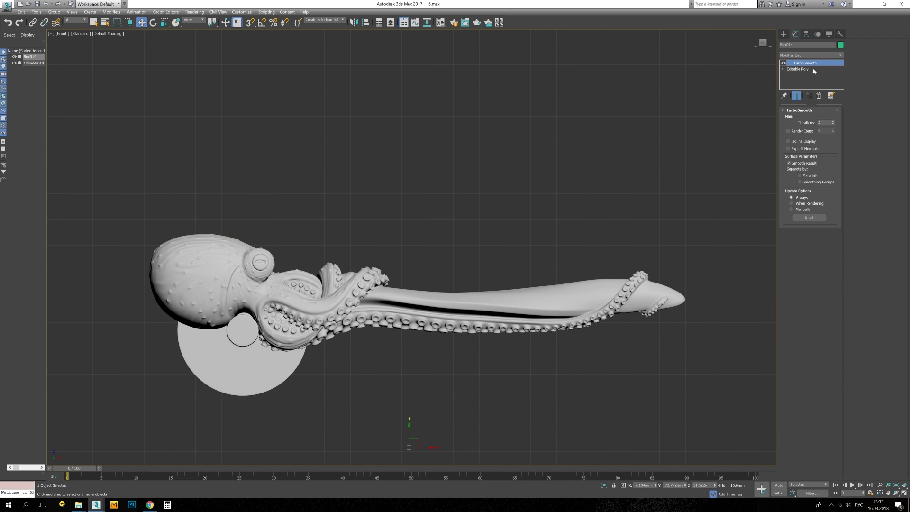
pyautogui.press('1')
pyautogui.press('1')
pyautogui.click(409, 198)
pyautogui.hotkey('ctrl', 'a')
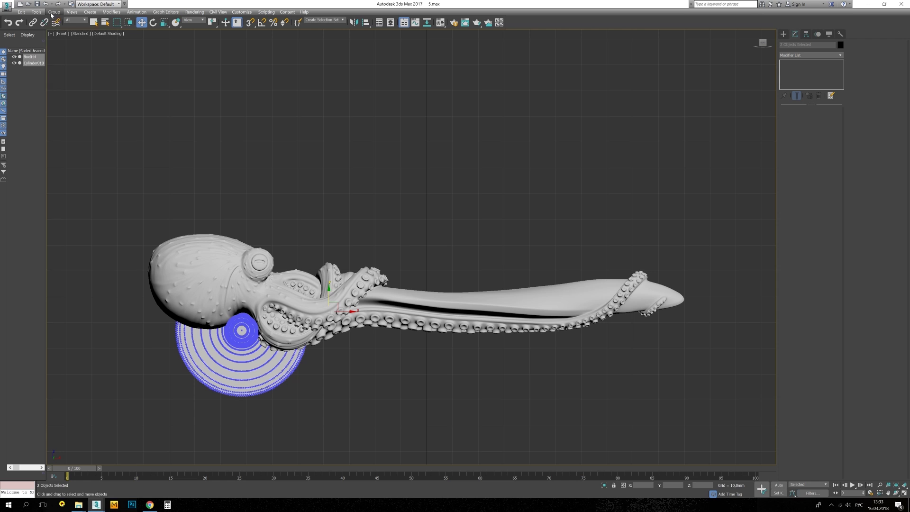
pyautogui.hotkey('ctrl', 'g')
# Save the scene in the Octopus project folder as 55.max.
pyautogui.press('Return')
pyautogui.hotkey('ctrl', 'shift', 's')
pyautogui.write('55')
pyautogui.press('Return')
pyautogui.click(78, 505)
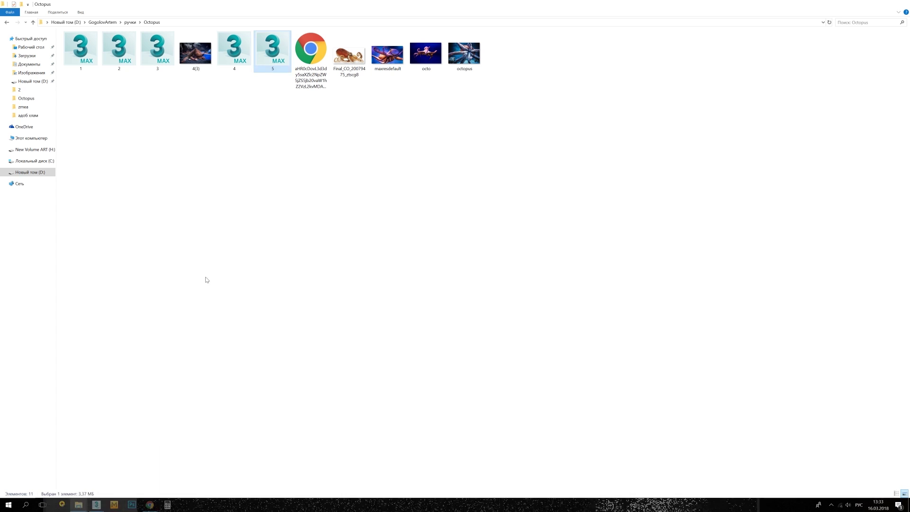
pyautogui.click(96, 504)
pyautogui.hotkey('ctrl', 'shift', 's')
pyautogui.rightClick(55, 51)
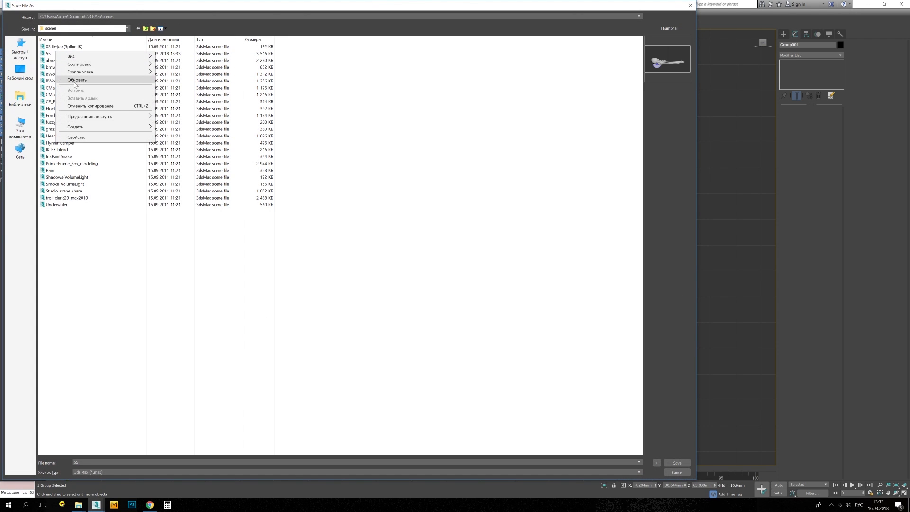
pyautogui.click(56, 53)
pyautogui.click(78, 505)
# Switch back to the fon.max scene window in 3ds Max.
pyautogui.rightClick(213, 272)
pyautogui.click(96, 505)
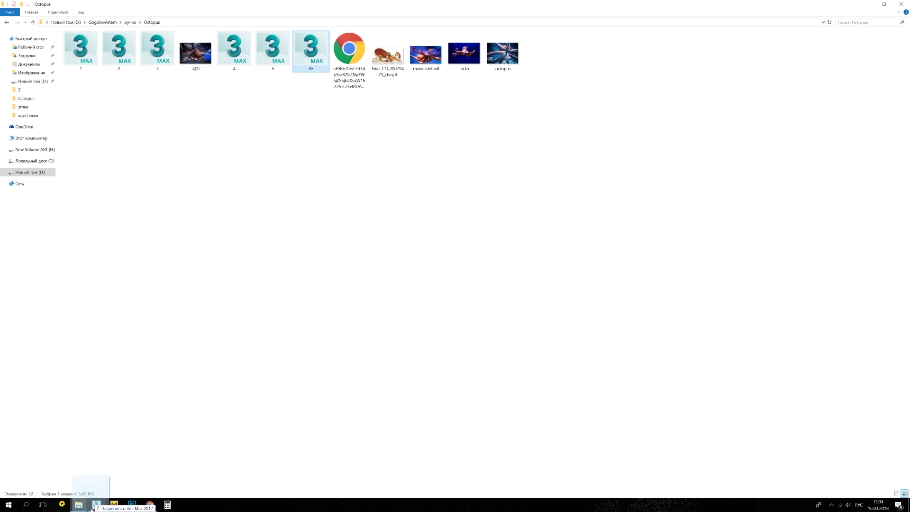
pyautogui.click(114, 475)
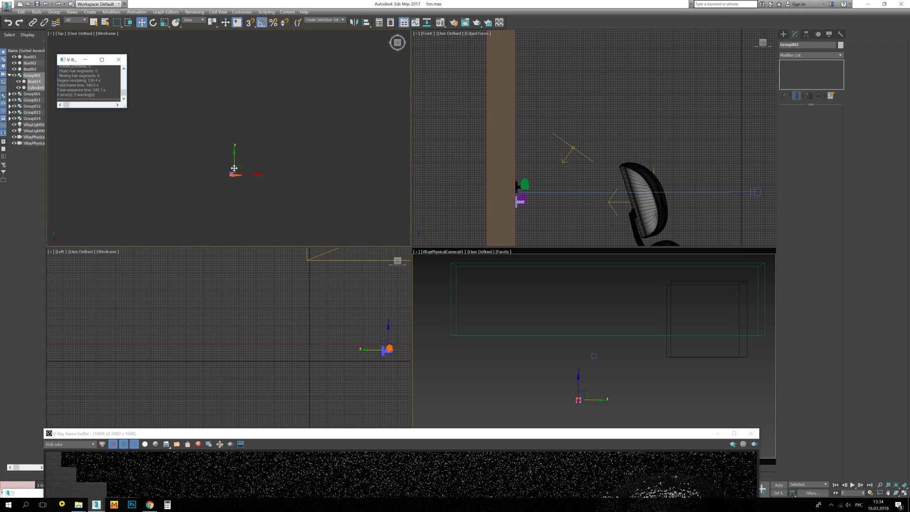
# Zoom into the Top view and maximize the camera view.
pyautogui.scroll(3, 307, 174)
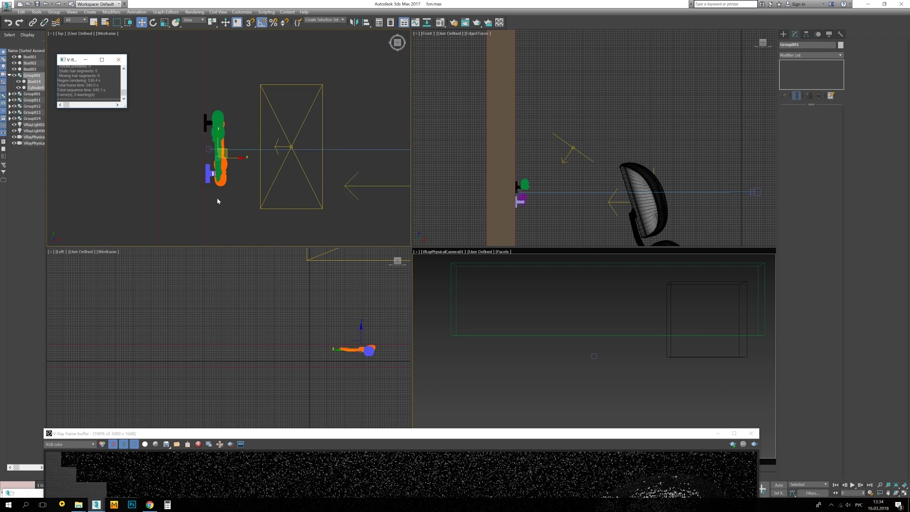
pyautogui.scroll(5, 235, 130)
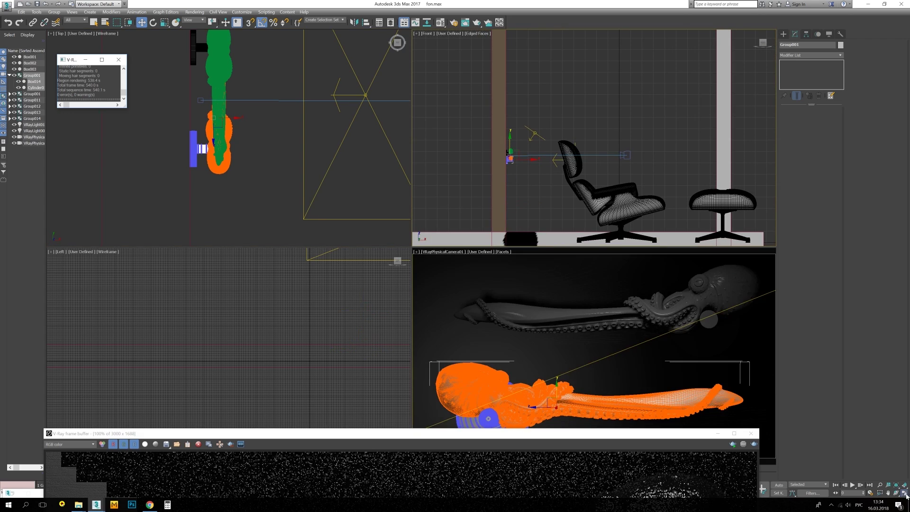
pyautogui.hotkey('alt', 'w')
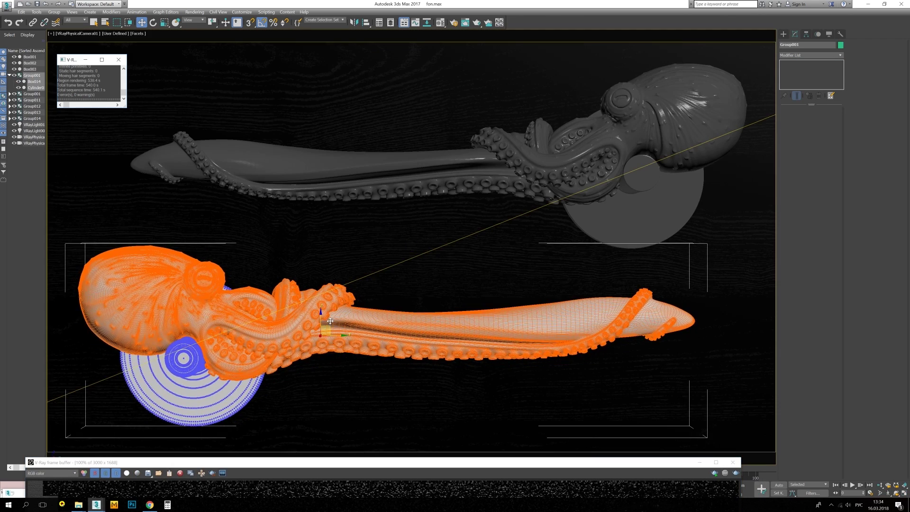
# Inspect Material #170 in the Material Editor and start a fresh render.
pyautogui.press('m')
pyautogui.click(606, 131)
pyautogui.click(630, 147)
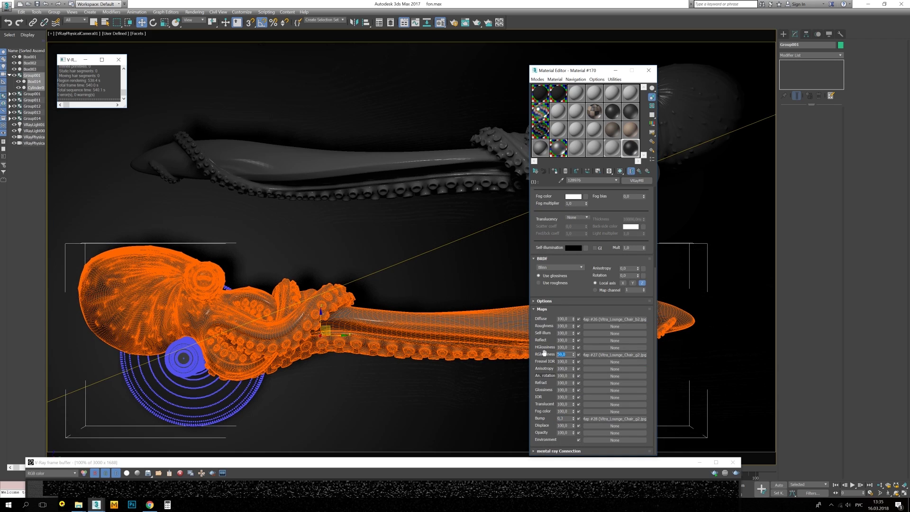
pyautogui.hotkey('shift', 'q')
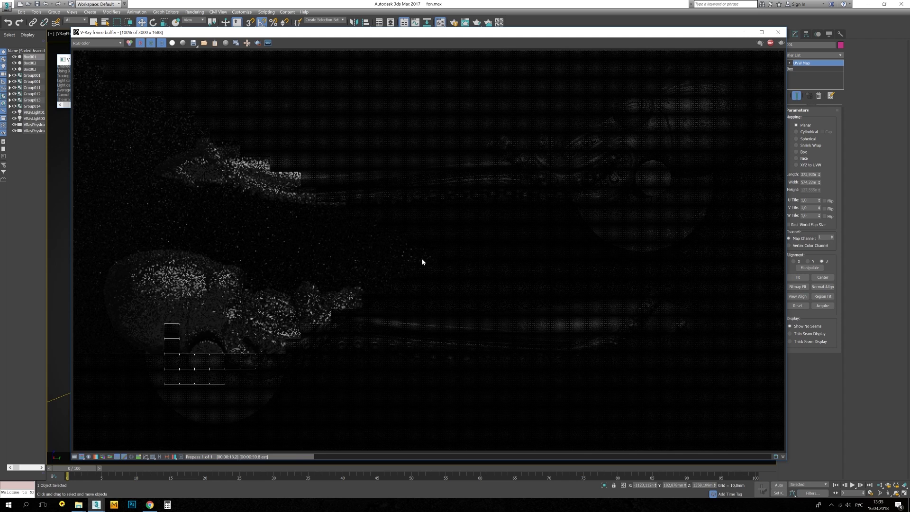
# Enlarge the render window, select light VRayLight004 in the zoomed-out Top view, and maximize the frame buffer.
pyautogui.click(762, 32)
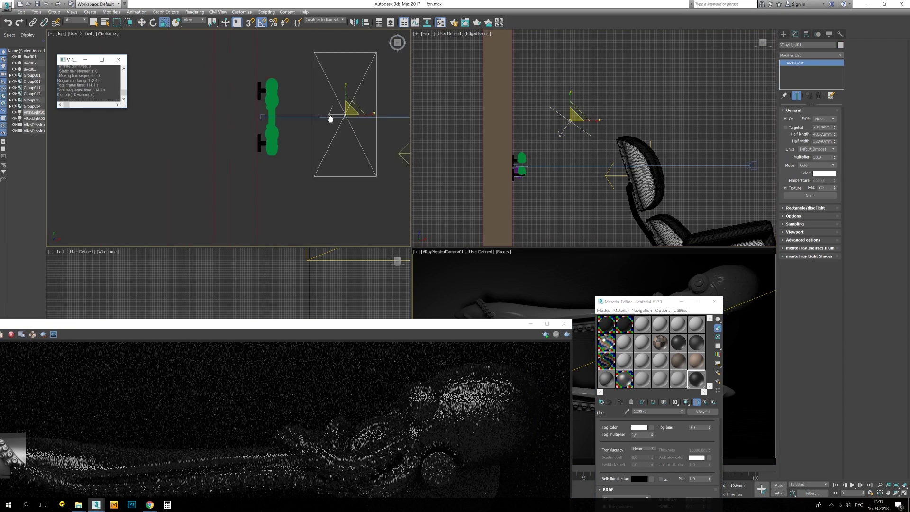
pyautogui.scroll(-3, 266, 143)
pyautogui.click(305, 134)
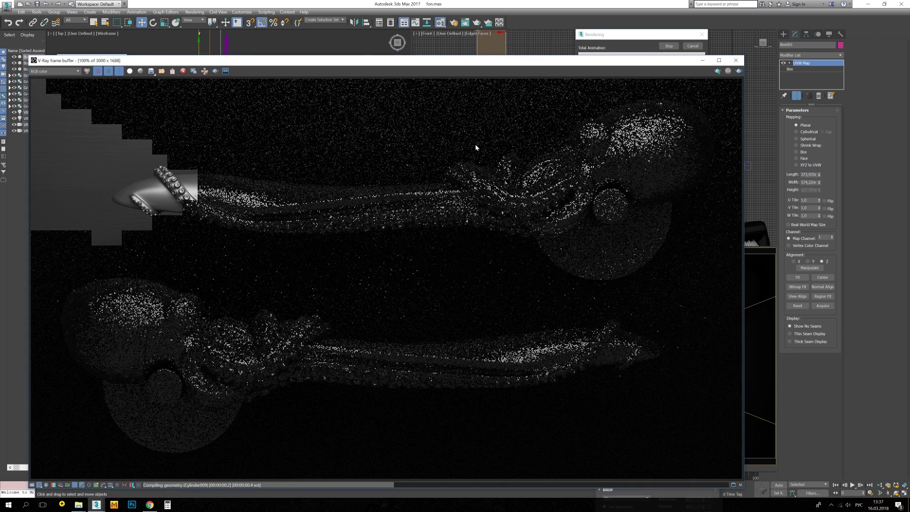
pyautogui.press('super+Up')
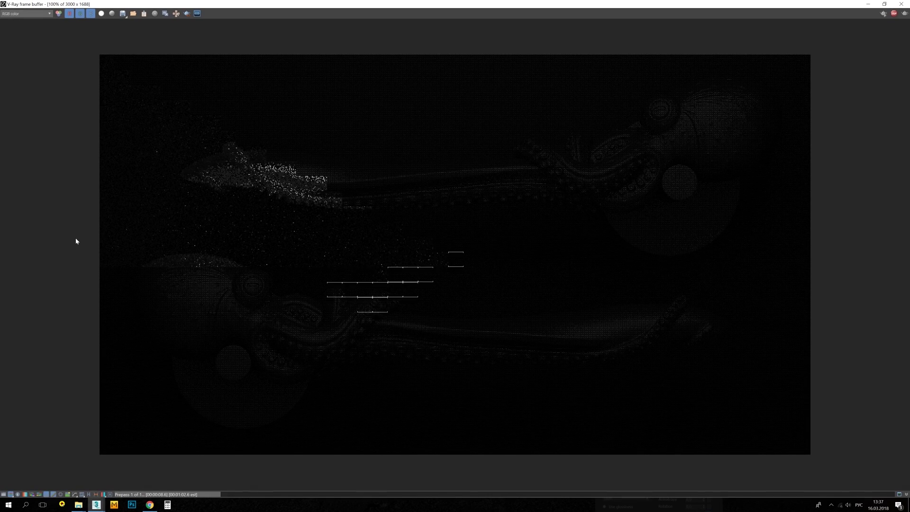